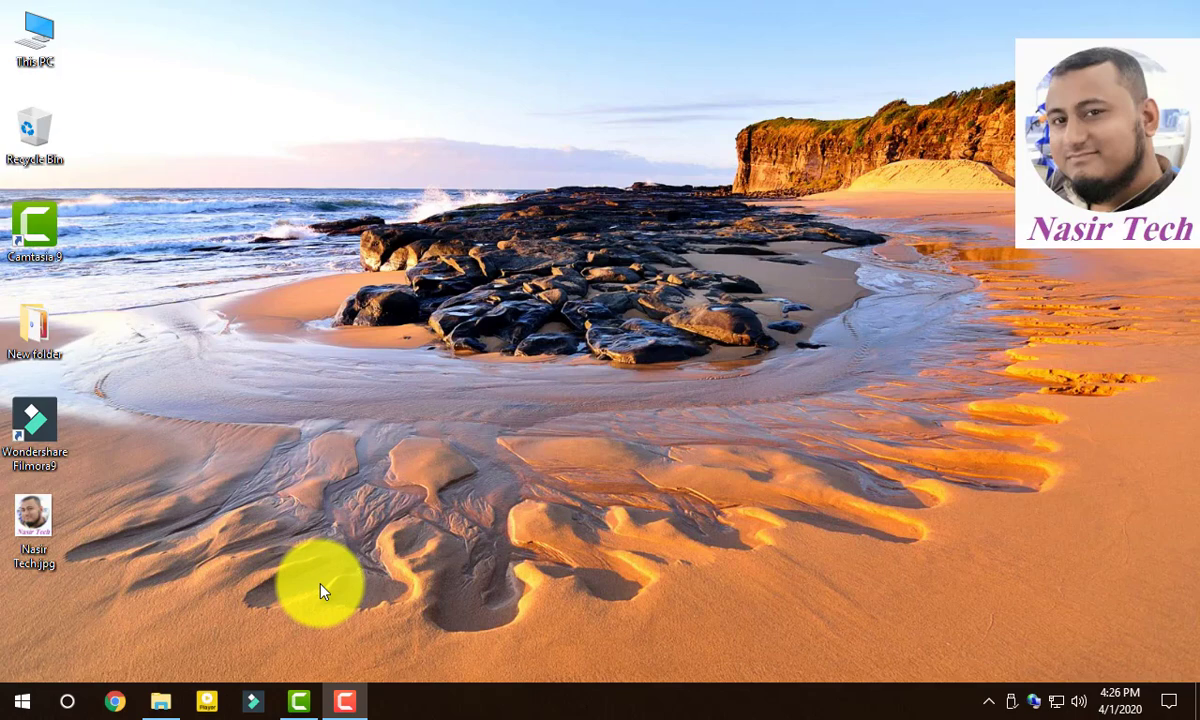
Search for winsetupfromusb in Chrome and open the Downloads page of the WinSetupFromUSB site.
click(115, 701)
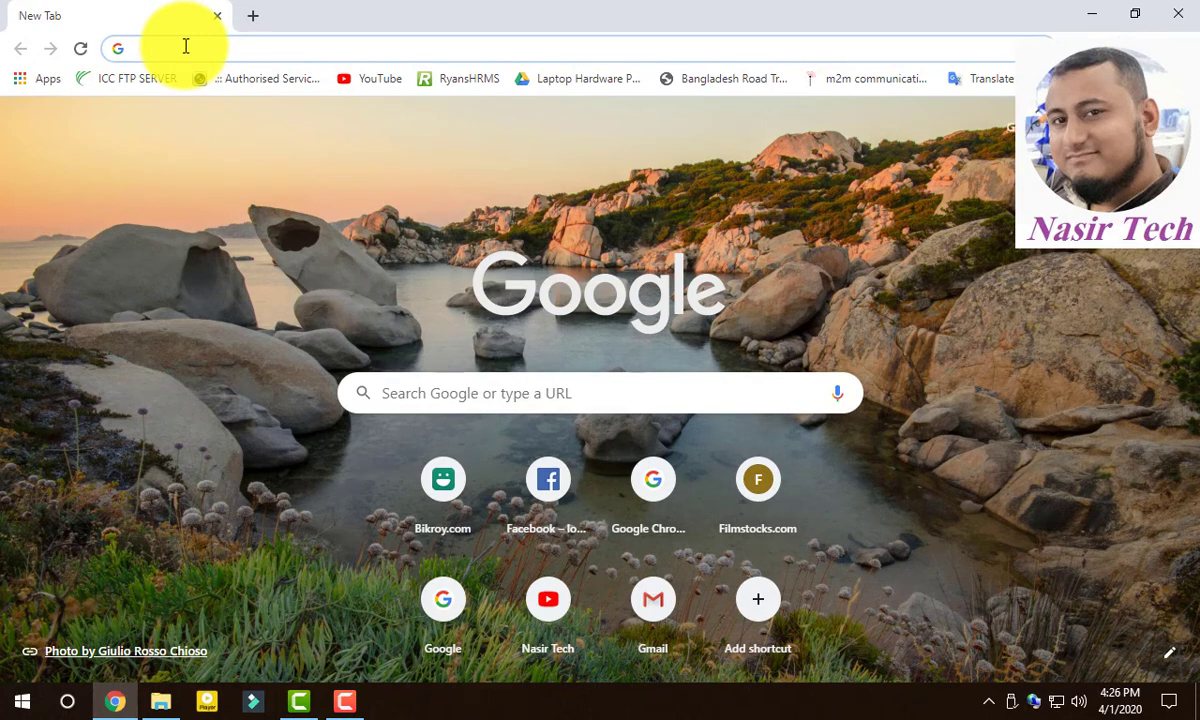
click(185, 46)
text(win)
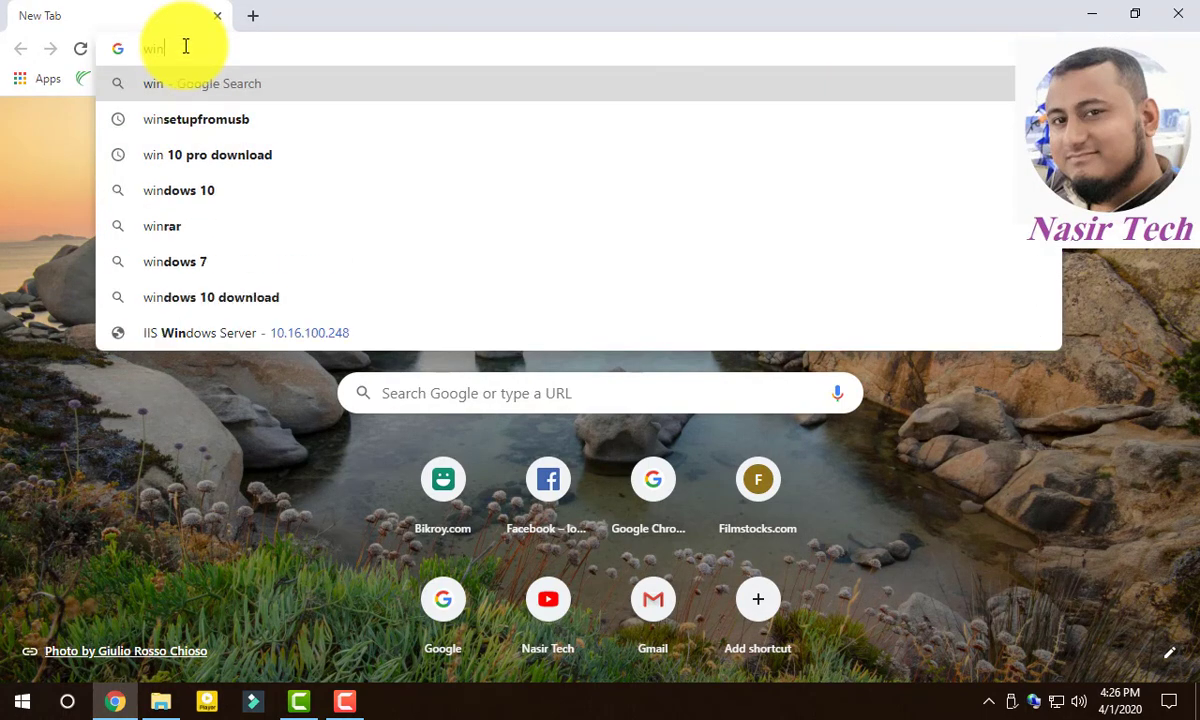
key(Down)
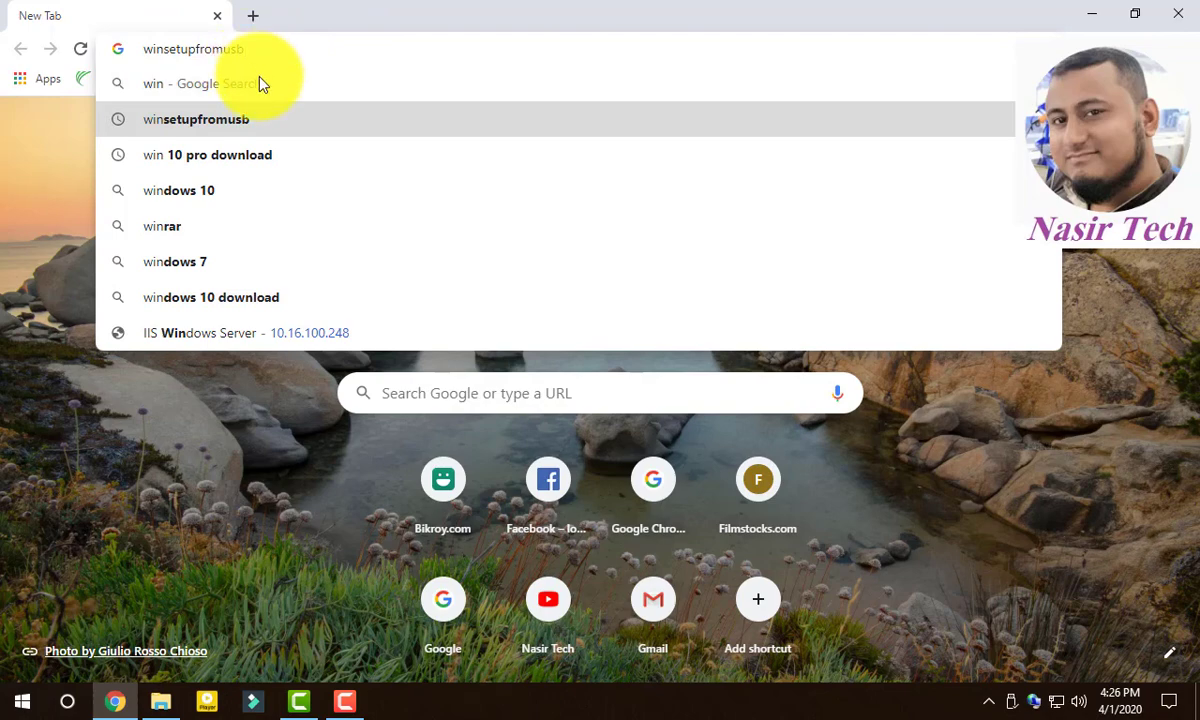
click(249, 118)
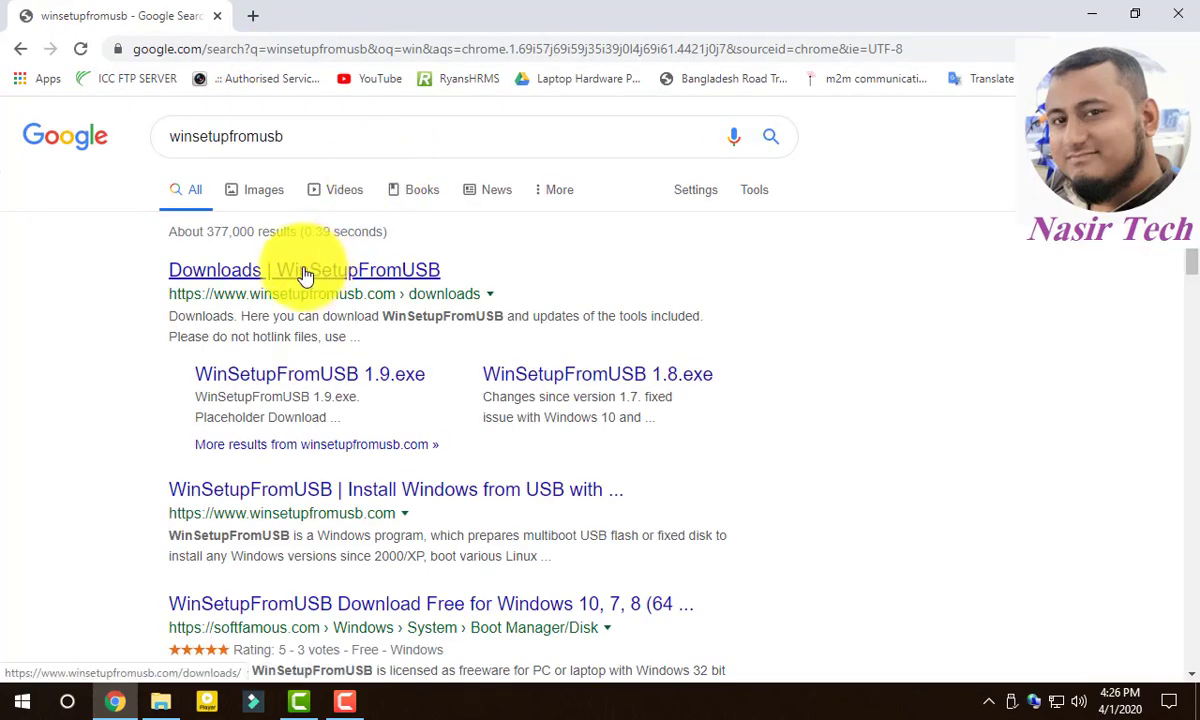
click(228, 275)
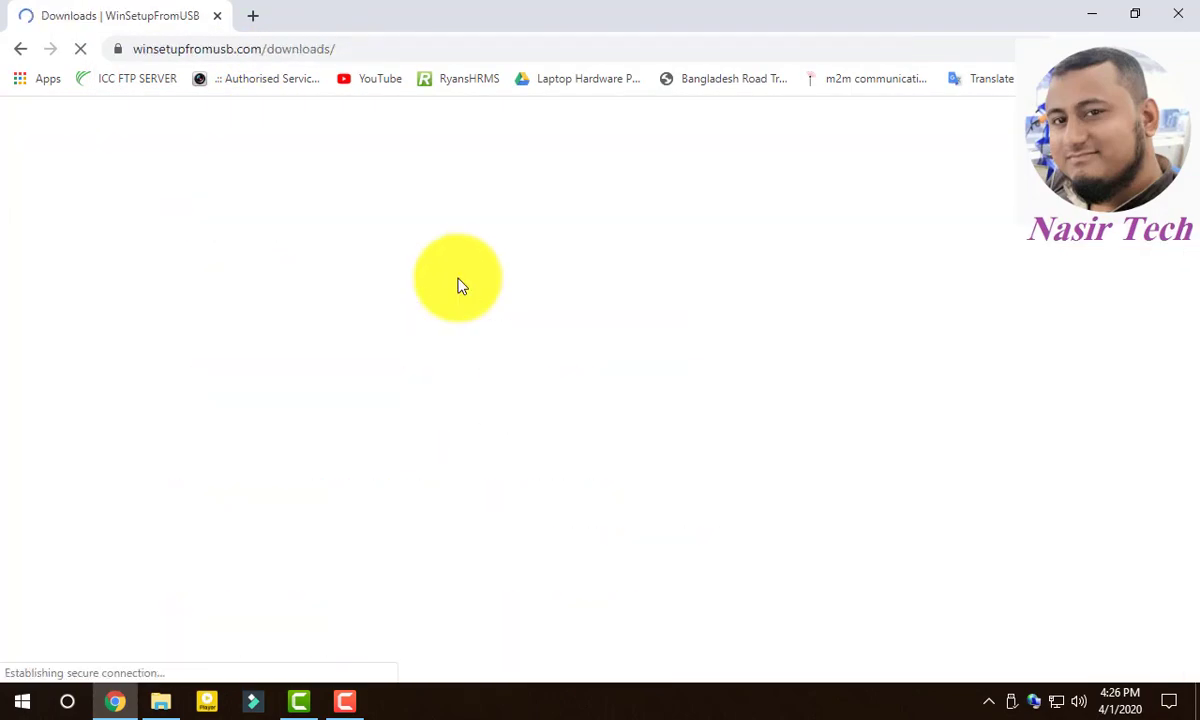
mouse_move(463, 287)
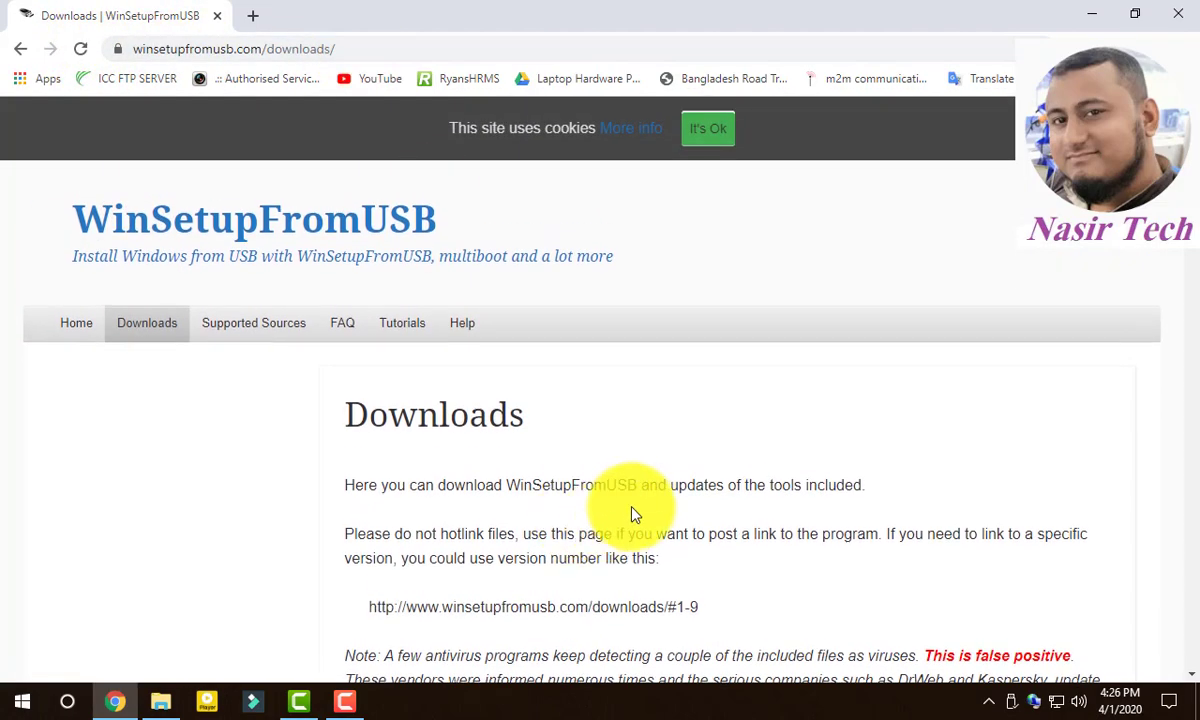
Try to download WinSetupFromUSB 1.9.exe from its file page, and return to the site's downloads page.
scroll(505, 462, down, 3)
scroll(512, 466, down, 3)
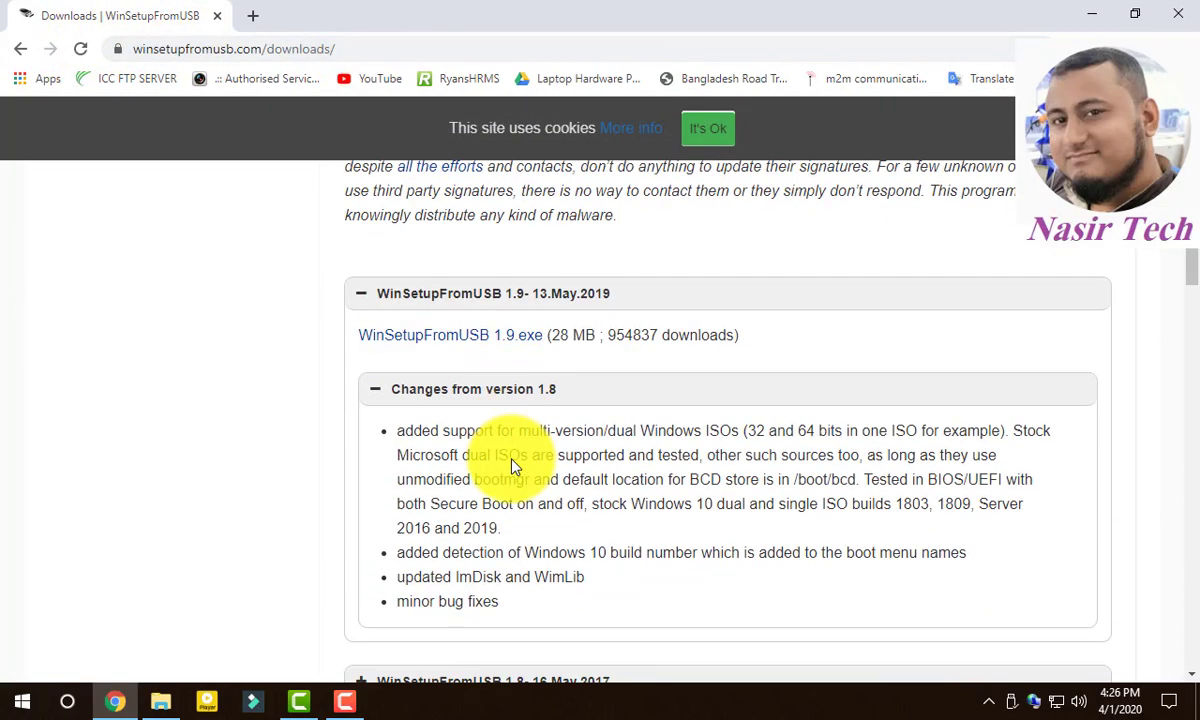
click(482, 340)
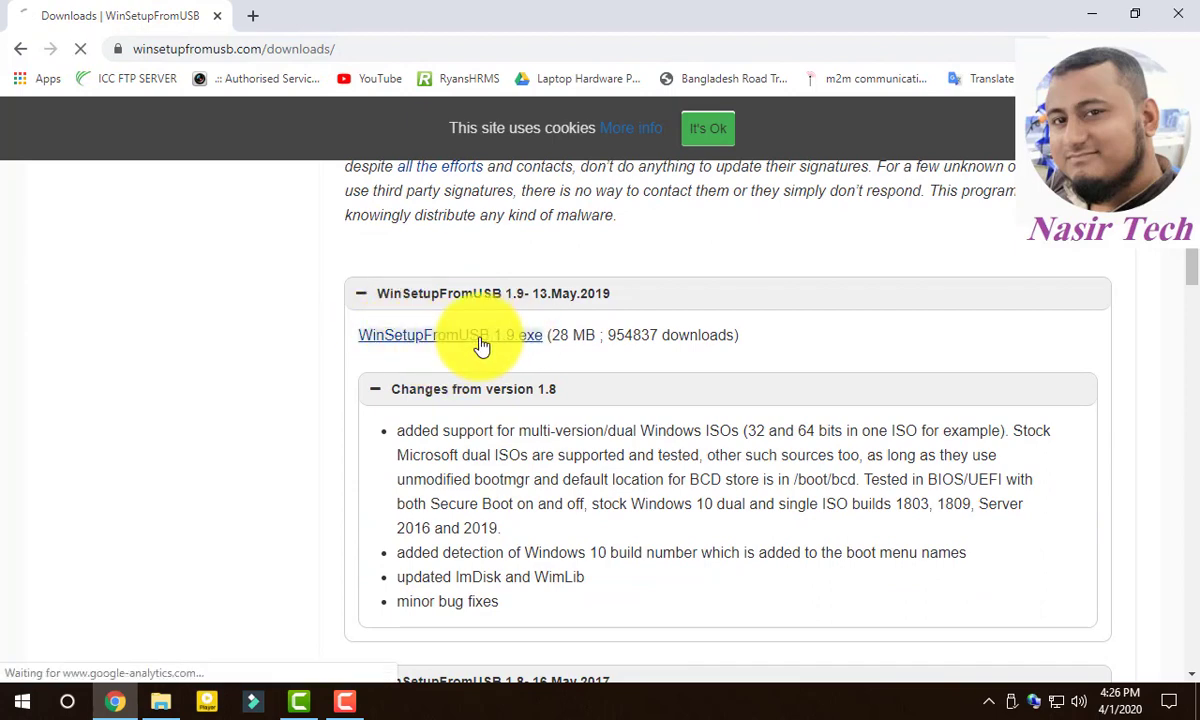
scroll(500, 384, down, 3)
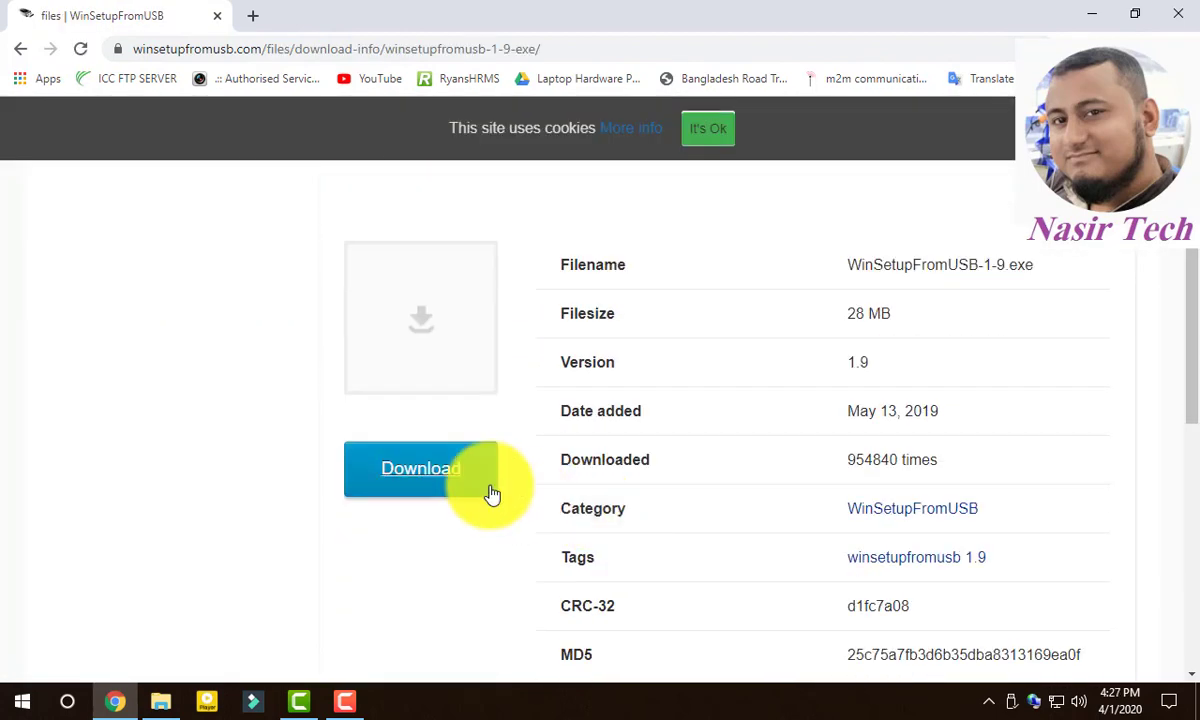
click(460, 477)
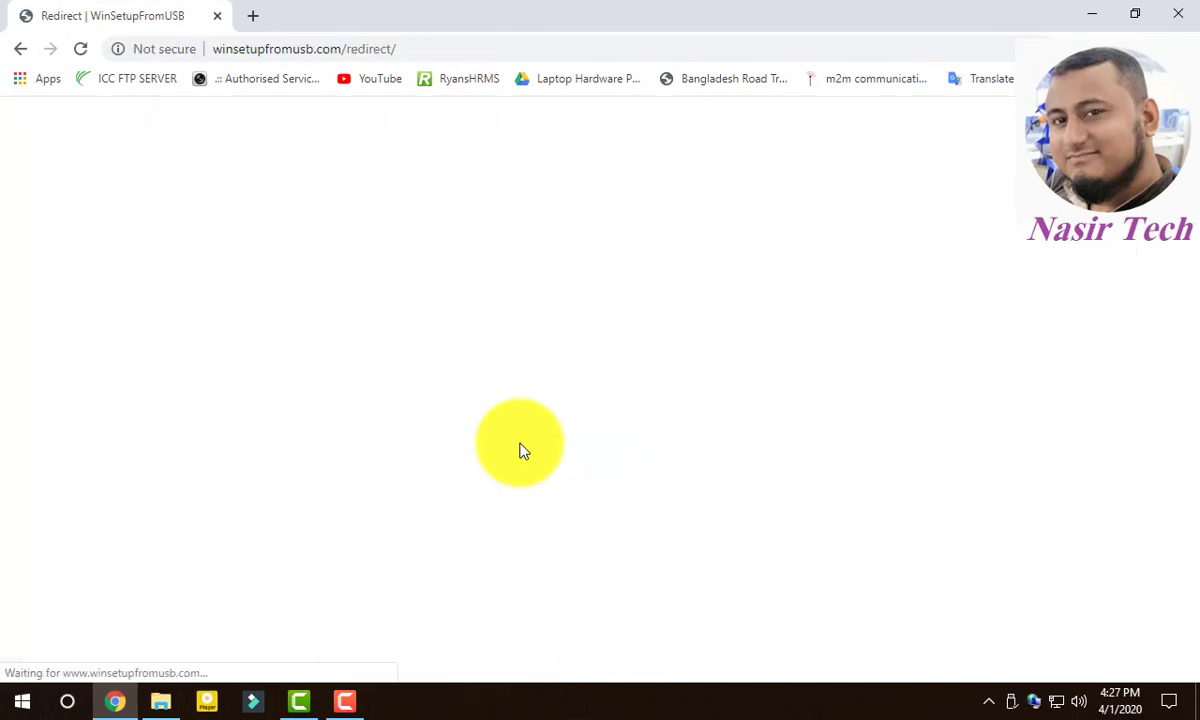
scroll(577, 503, down, 3)
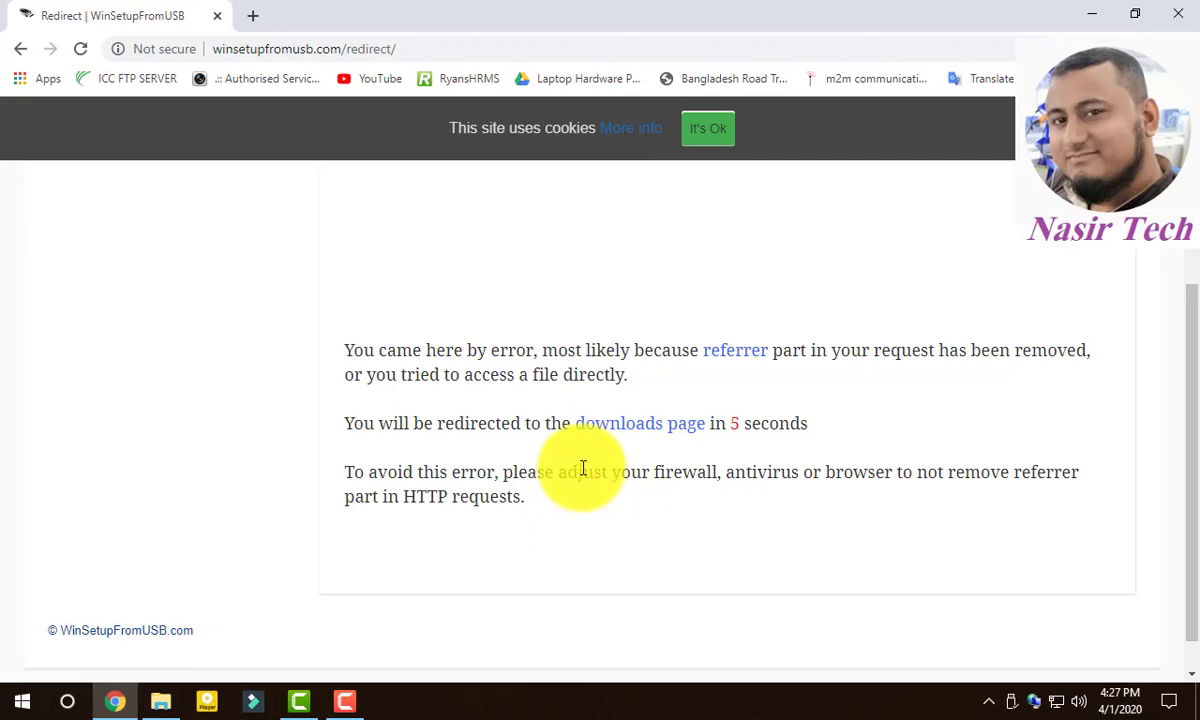
click(632, 428)
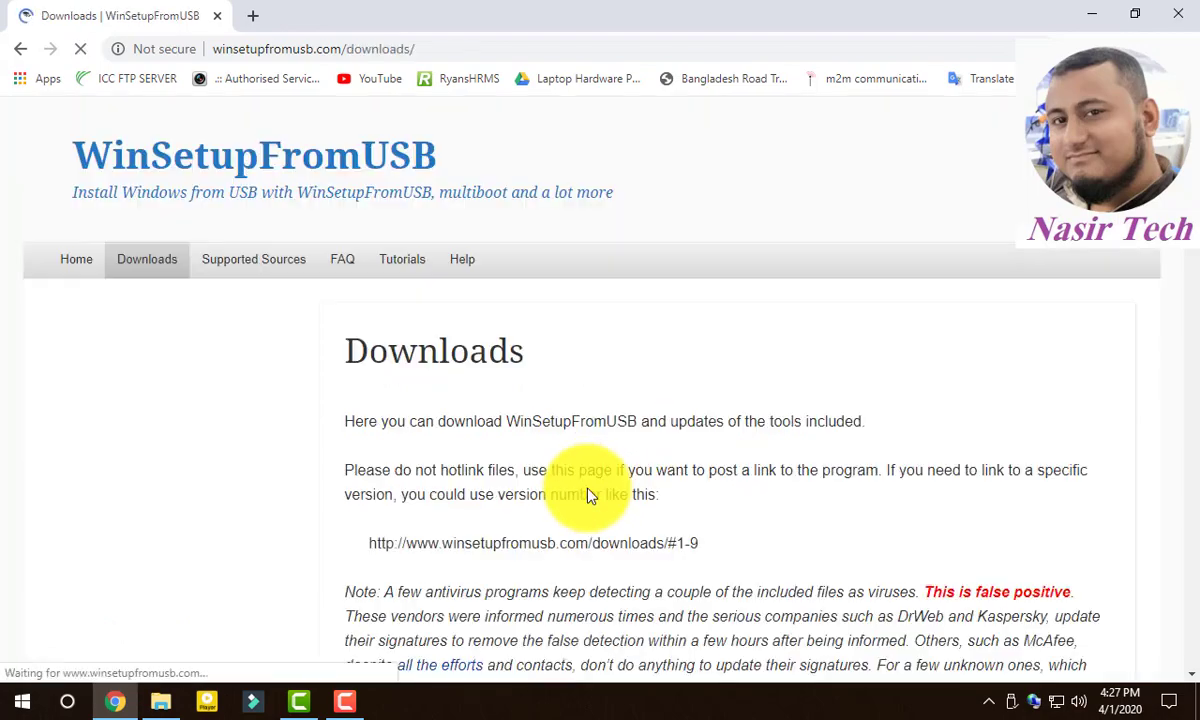
Open the WinSetupFromUSB 1.9.exe file page and start downloading the file in the browser.
scroll(584, 490, down, 6)
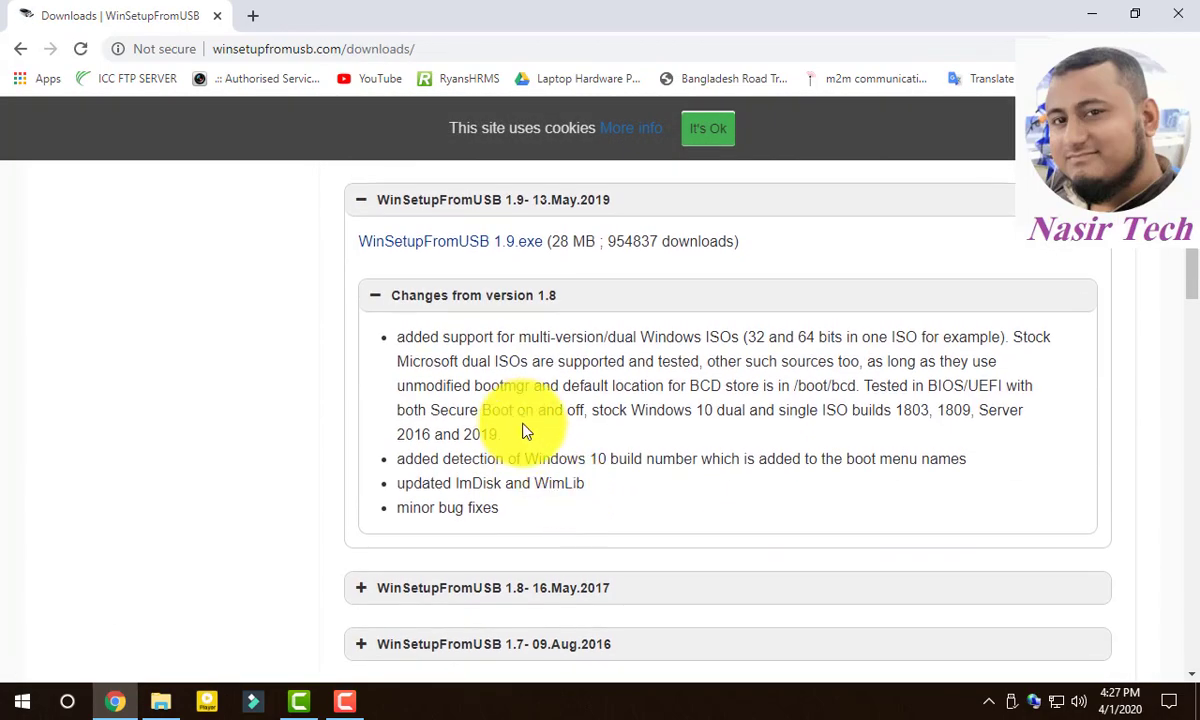
scroll(525, 429, up, 1)
click(520, 338)
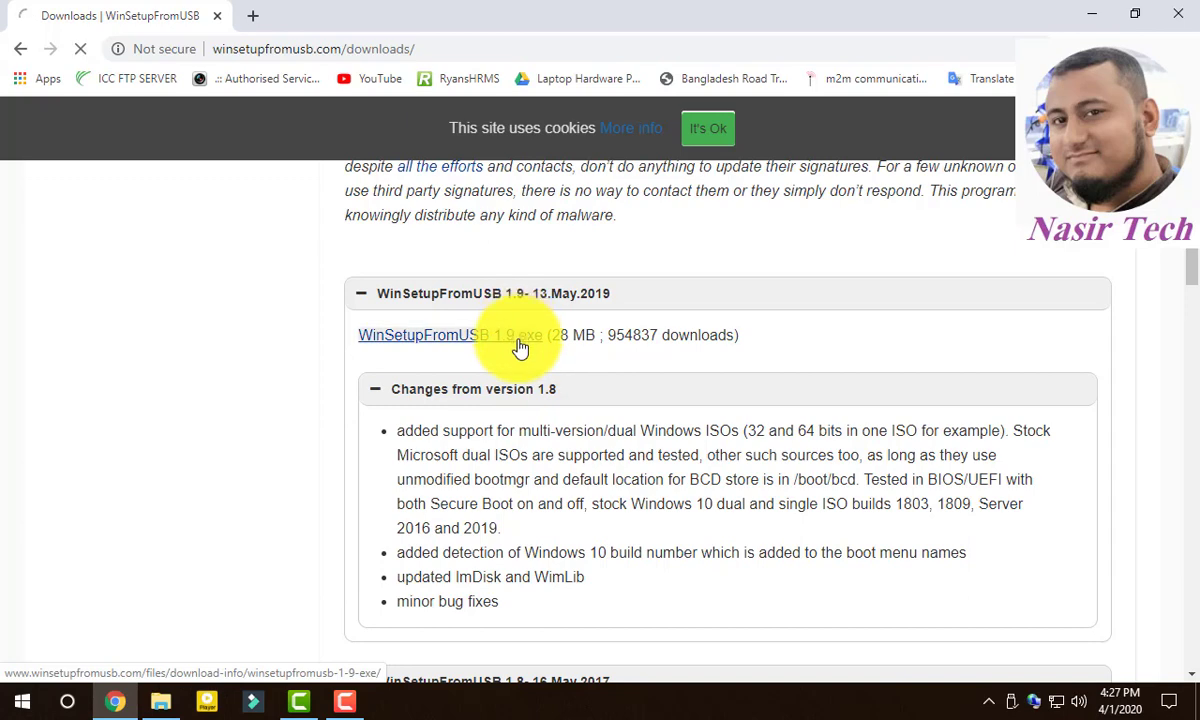
scroll(550, 470, down, 3)
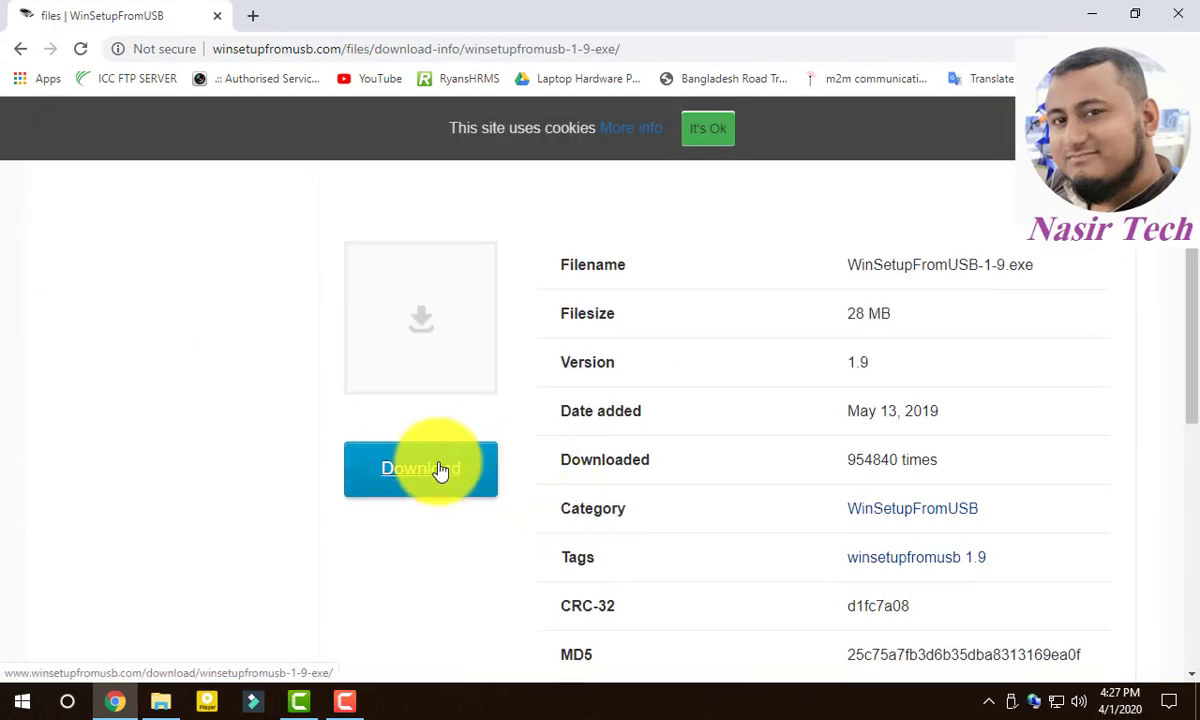
click(440, 470)
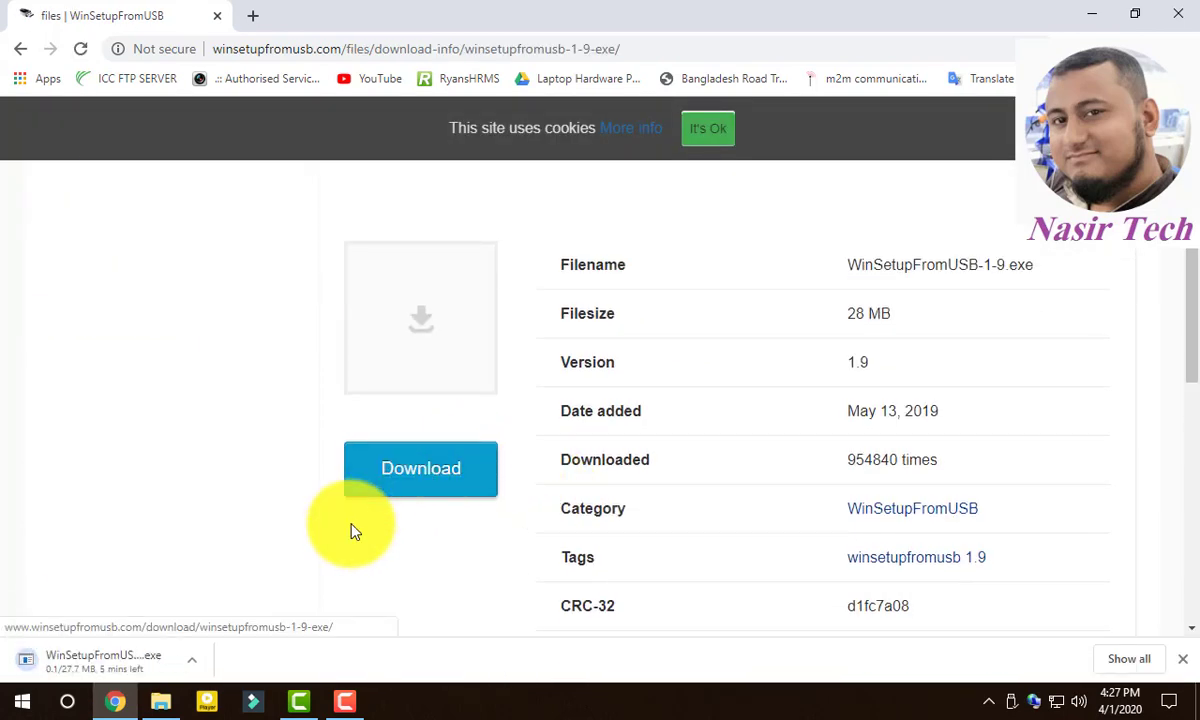
Show all browser downloads and copy the link address of the running WinSetupFromUSB download.
click(1110, 659)
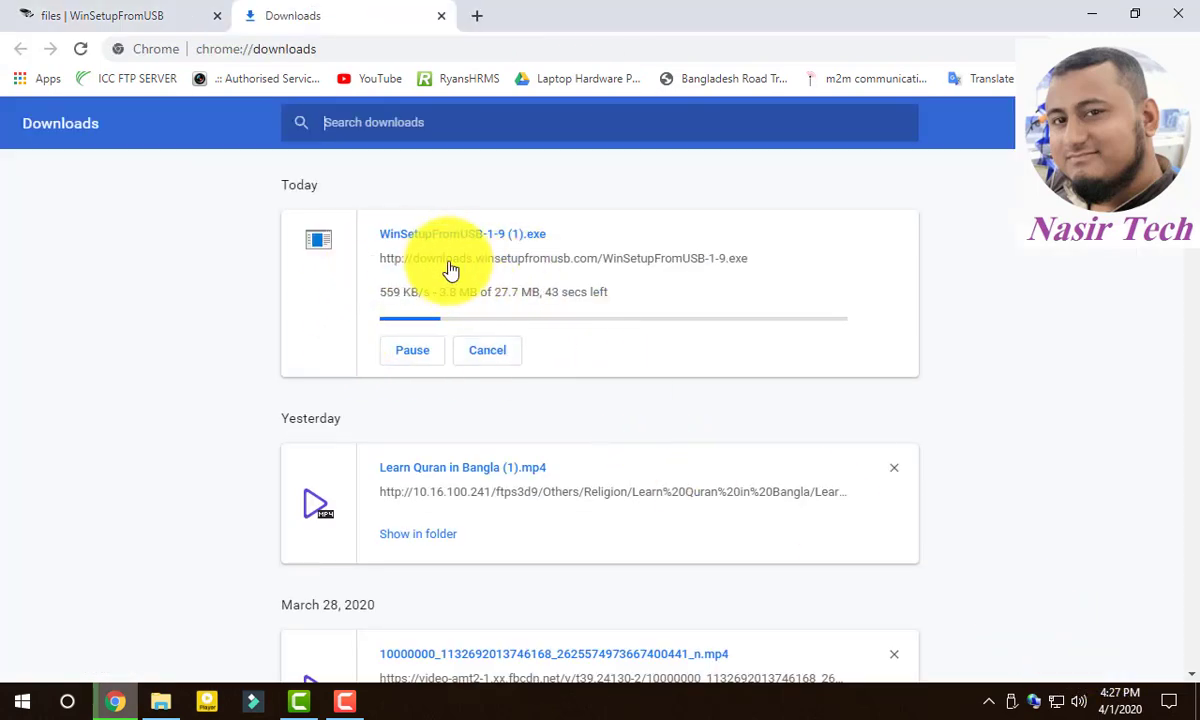
right_click(500, 262)
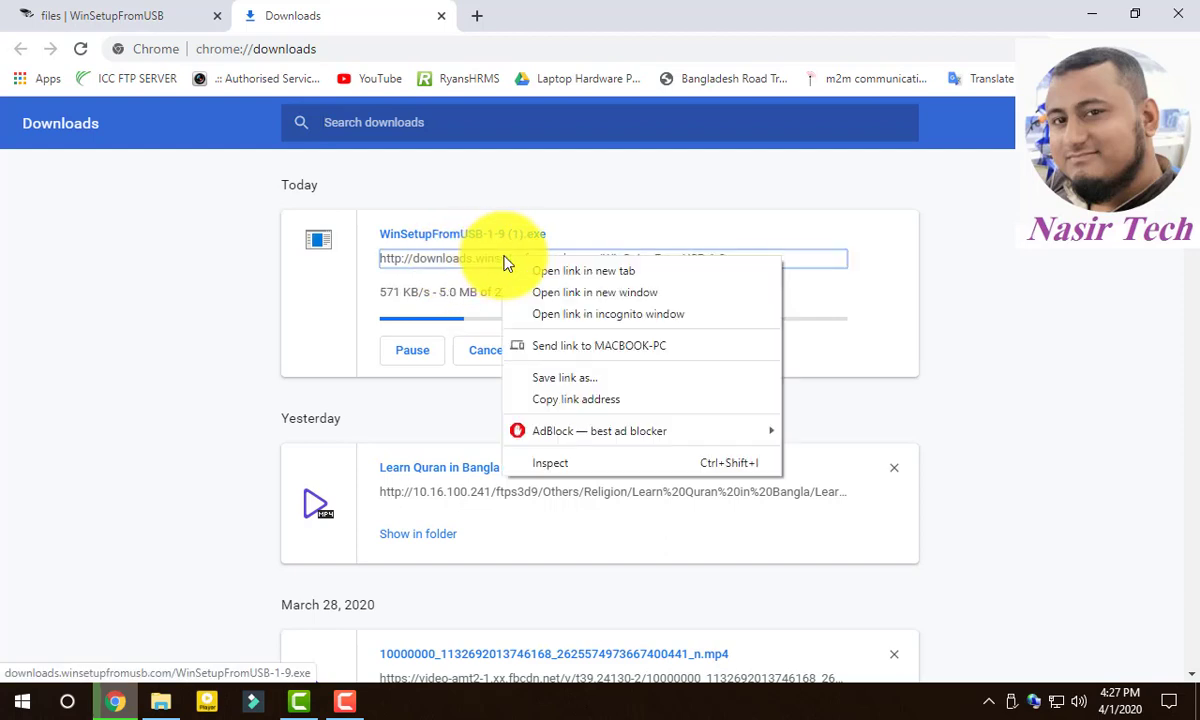
click(601, 401)
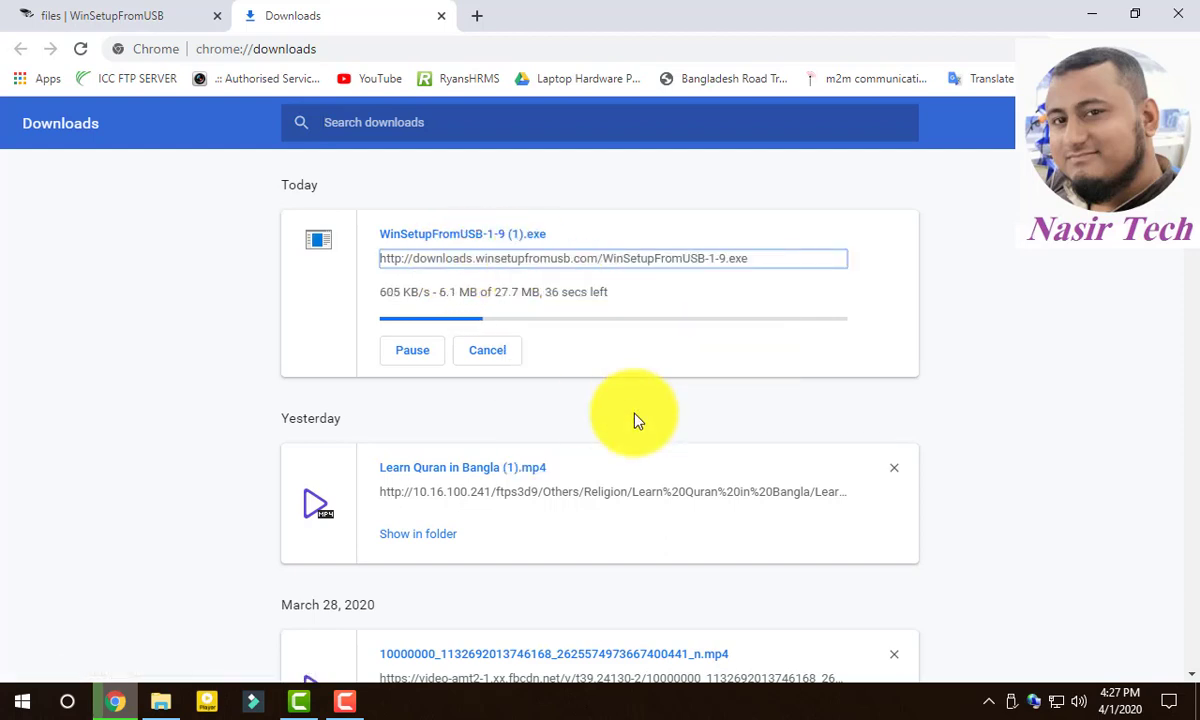
Switch to Internet Download Manager, add the copied WinSetupFromUSB-1-9.exe URL and start its download.
click(1036, 703)
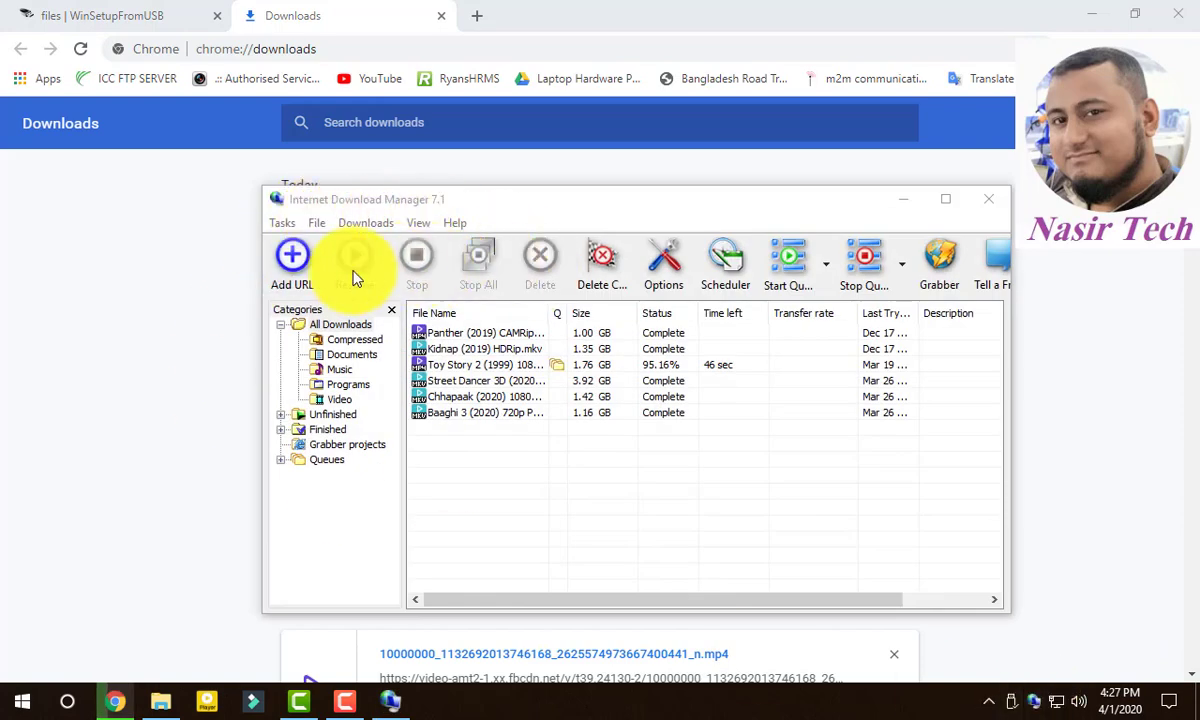
click(290, 258)
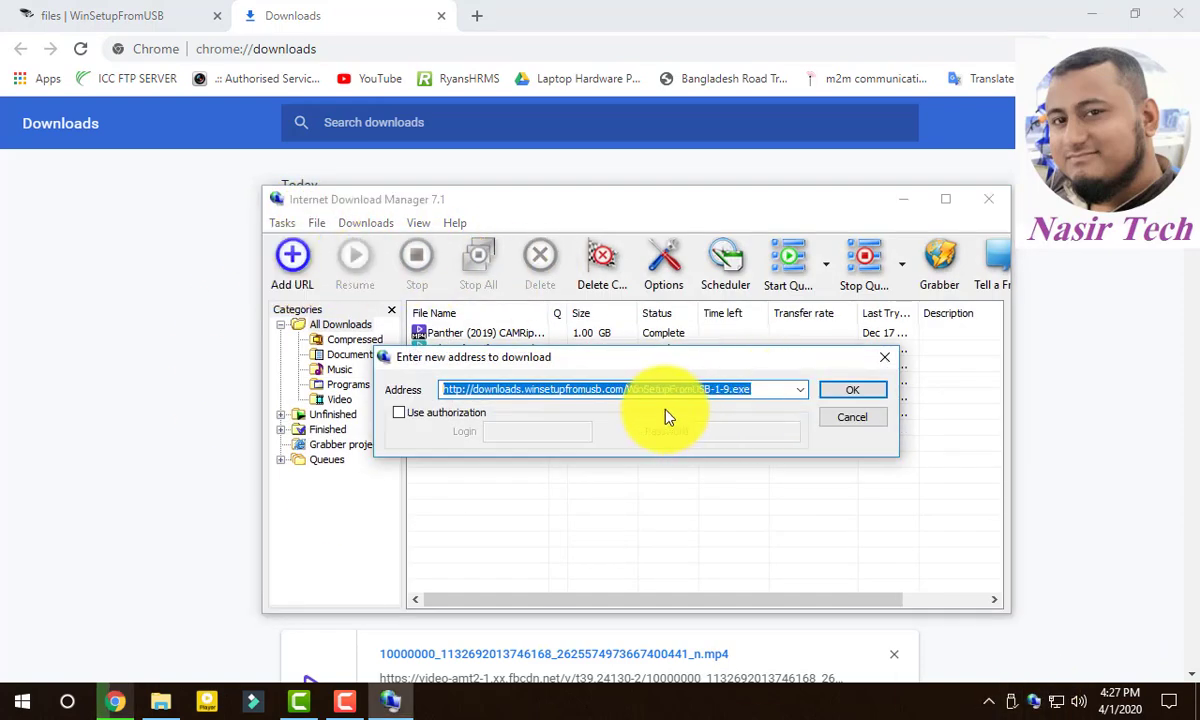
click(852, 392)
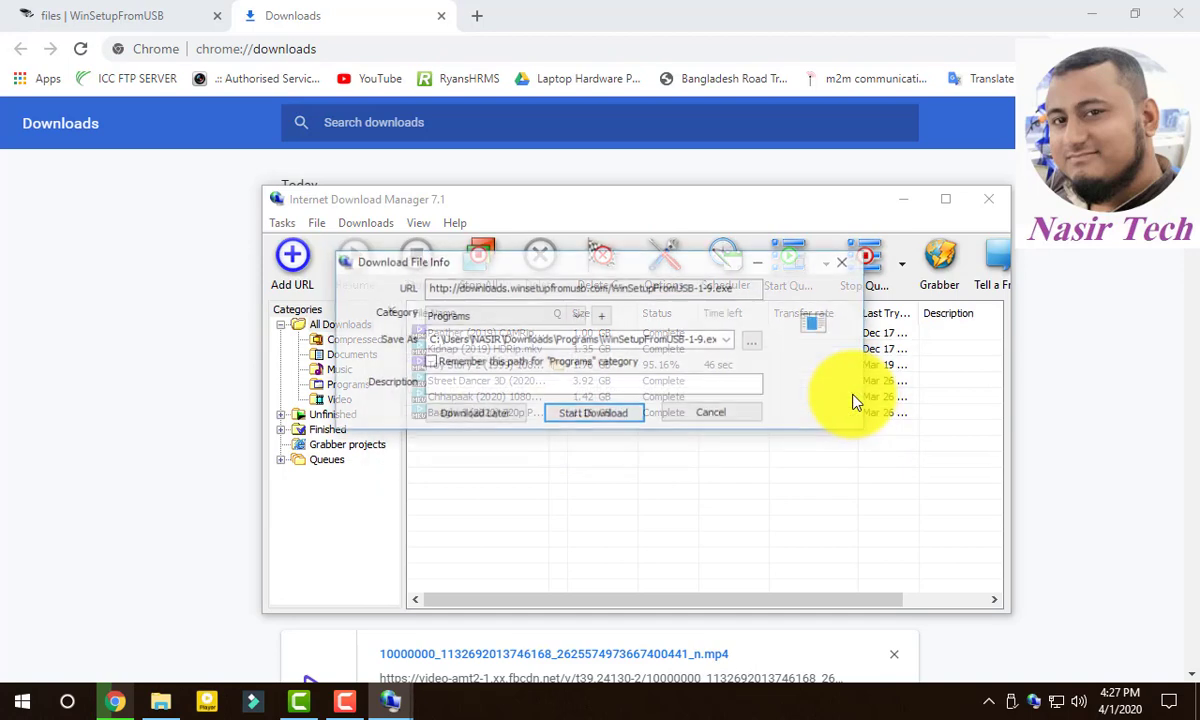
click(630, 418)
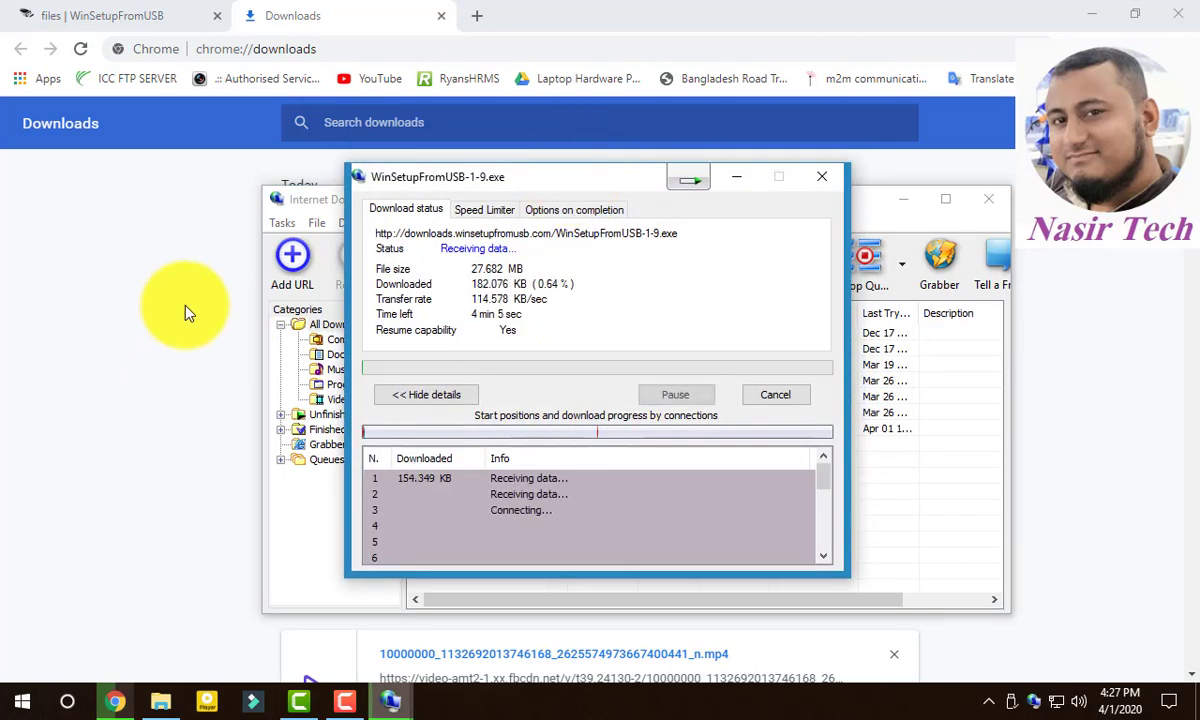
Pause the WinSetupFromUSB download in Chrome and move the Internet Download Manager progress window clear of it.
click(187, 306)
click(413, 352)
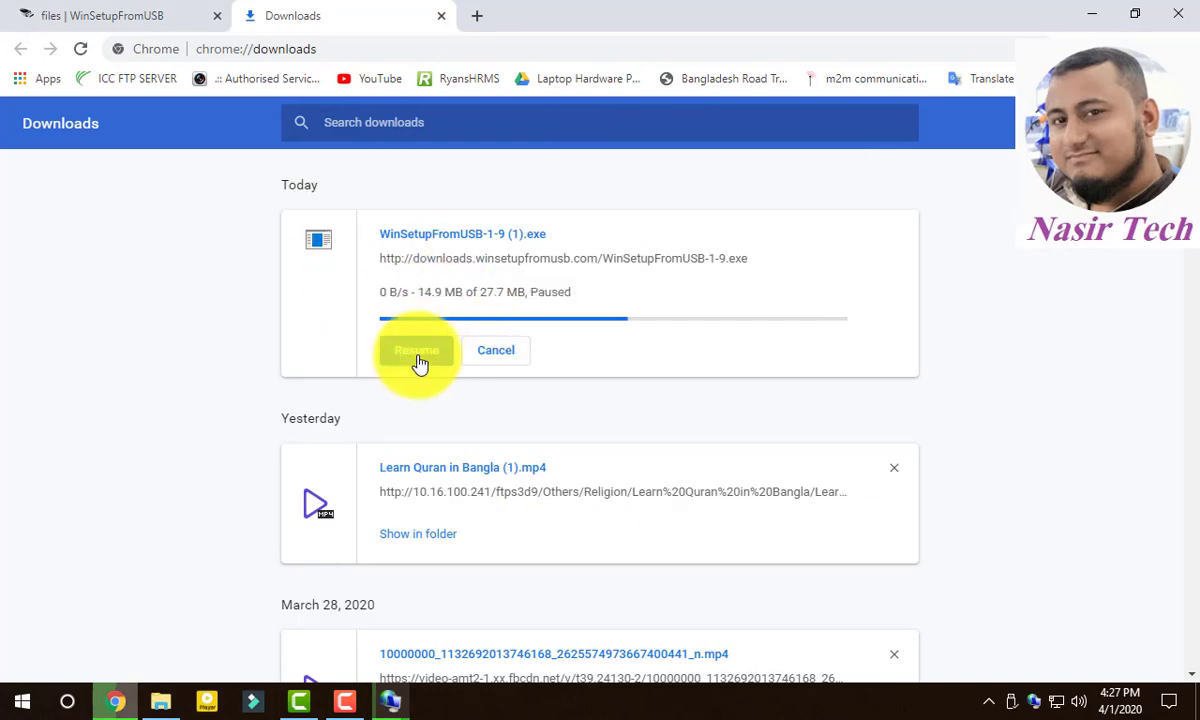
mouse_move(390, 702)
click(544, 576)
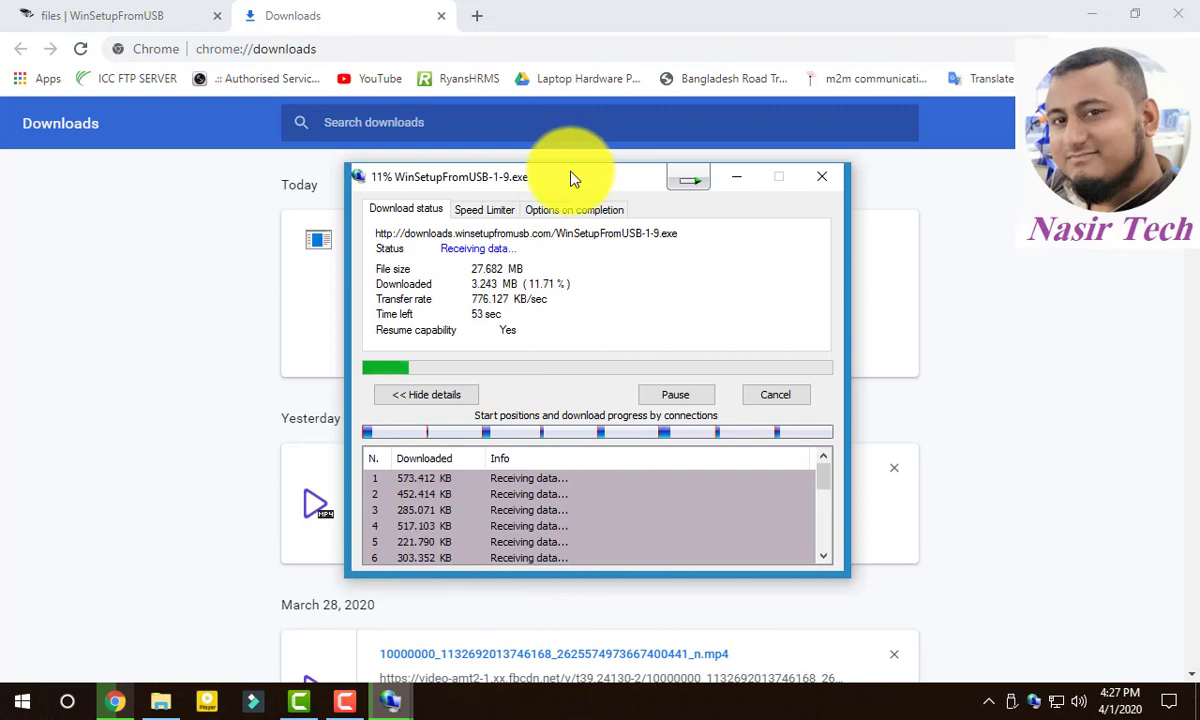
drag(571, 179, 818, 203)
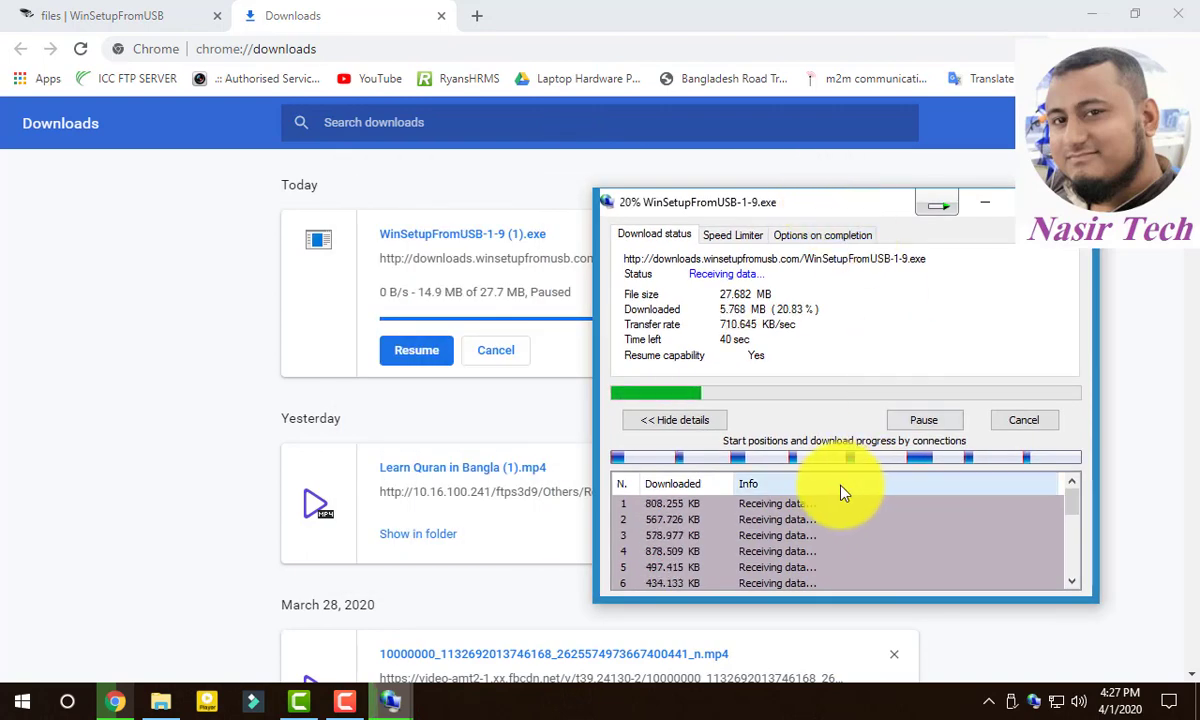
Enable automatic start of downloads for URLs placed to the clipboard in the Internet Download Manager options.
double_click(1034, 702)
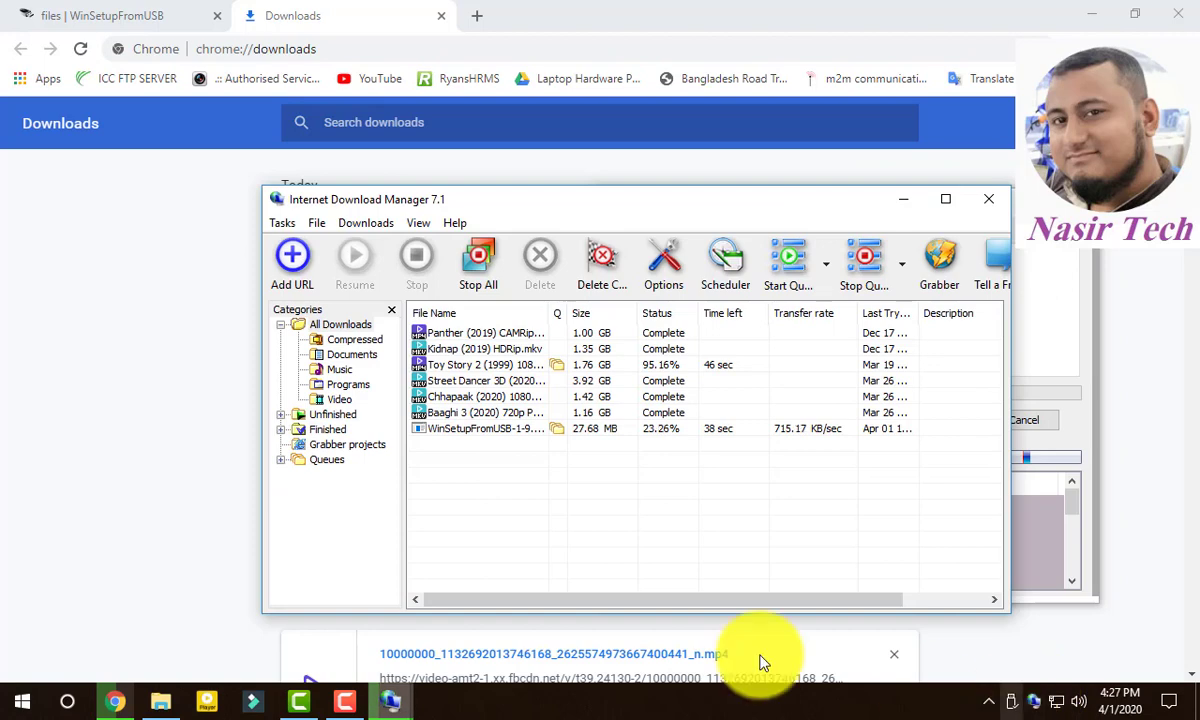
click(362, 222)
click(427, 420)
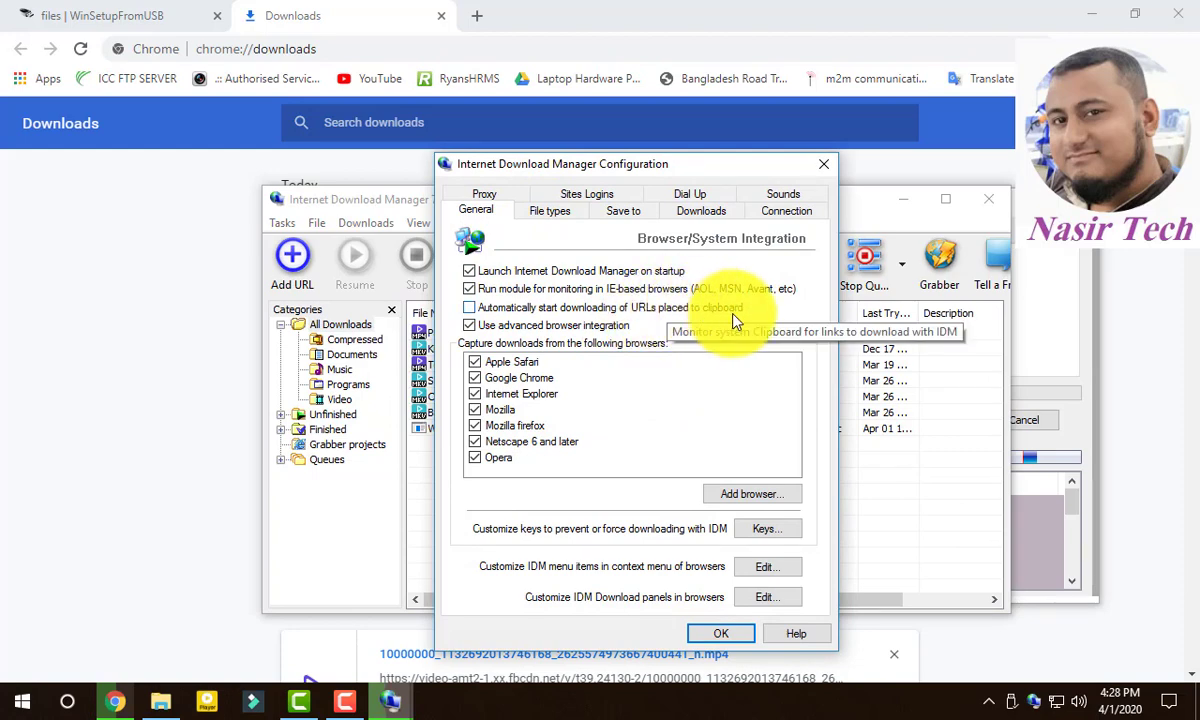
click(469, 308)
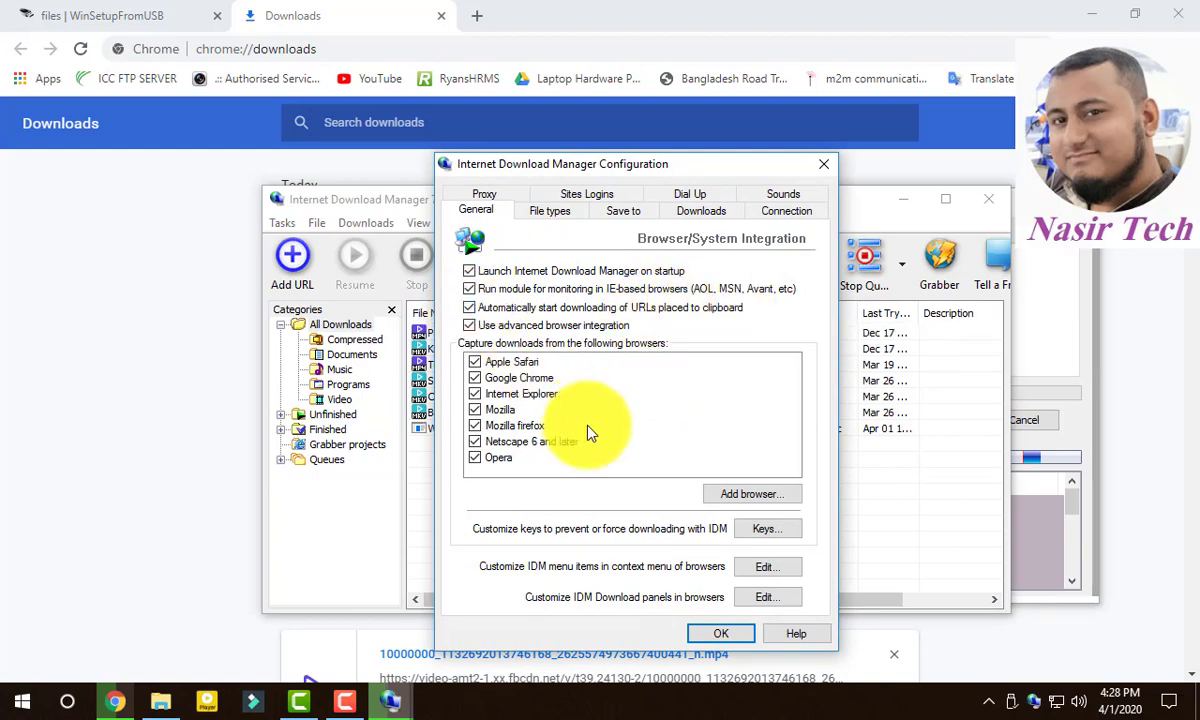
click(716, 638)
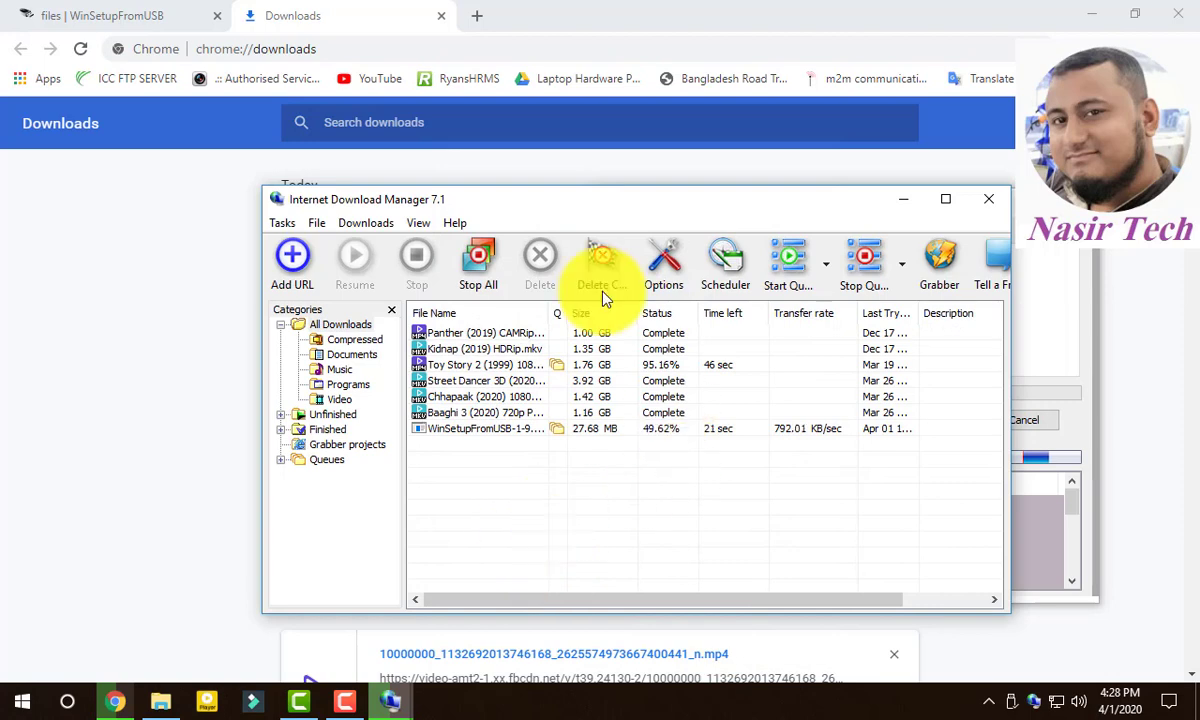
Test the clipboard capture by copying the WinSetupFromUSB link address from Chrome again, and cancel the offered download.
drag(540, 205, 728, 205)
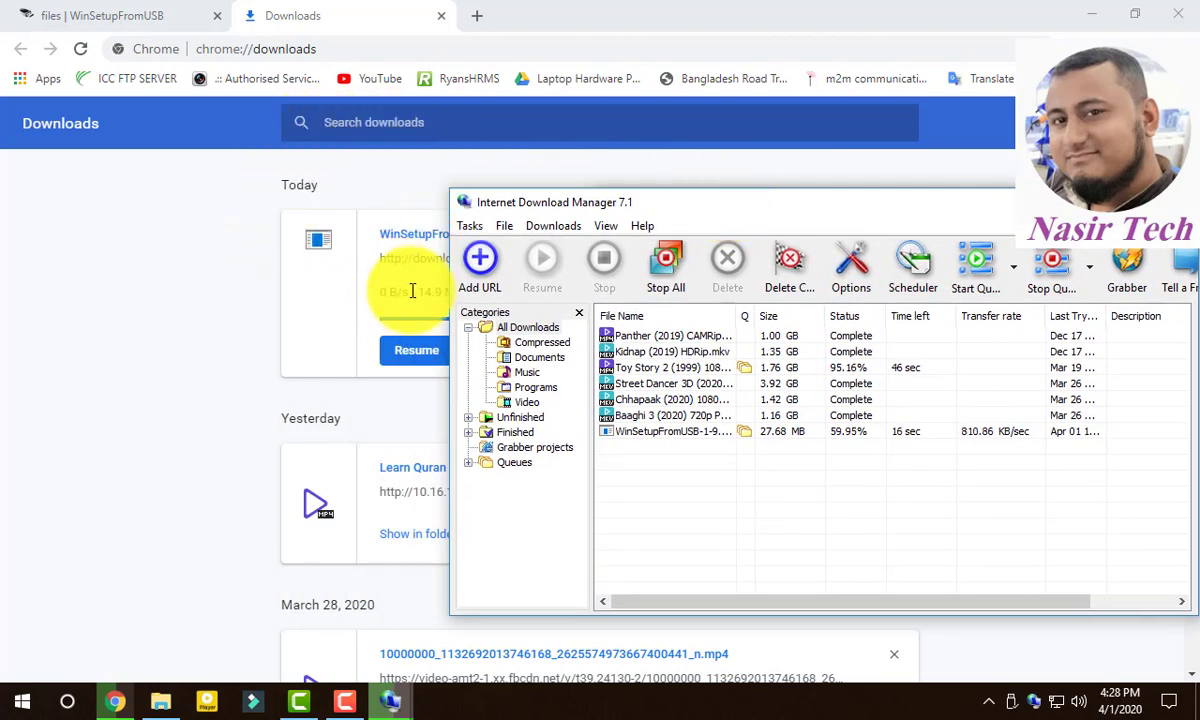
right_click(433, 263)
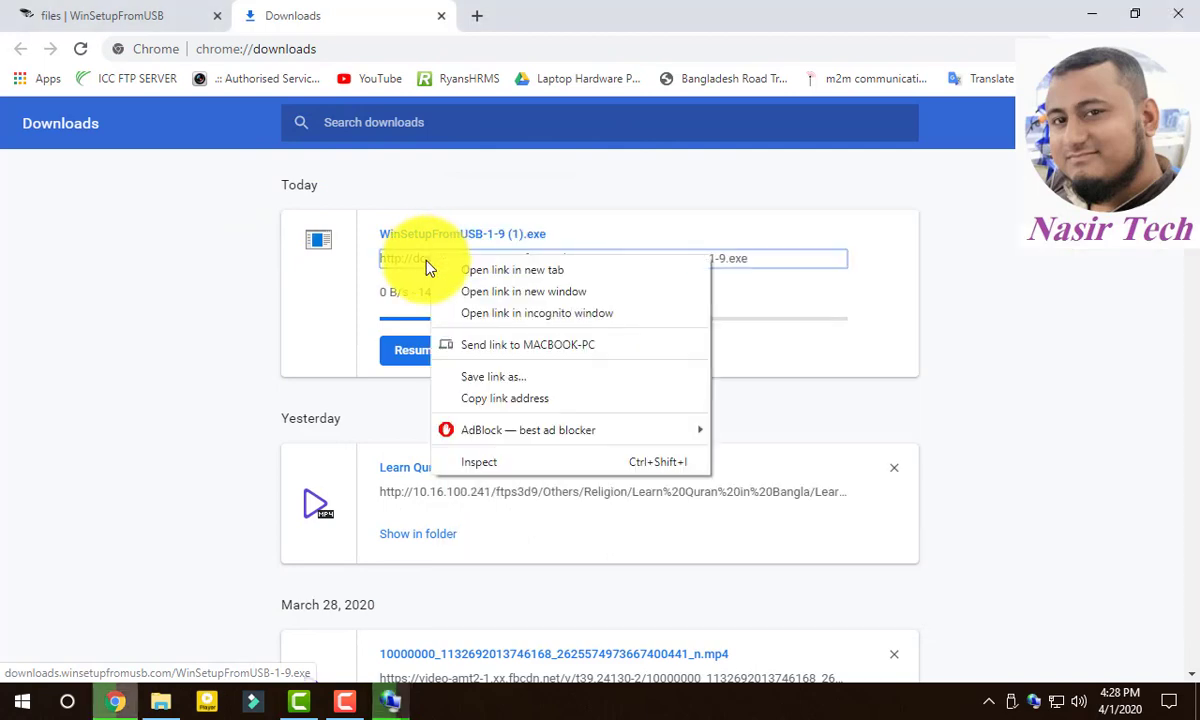
click(537, 404)
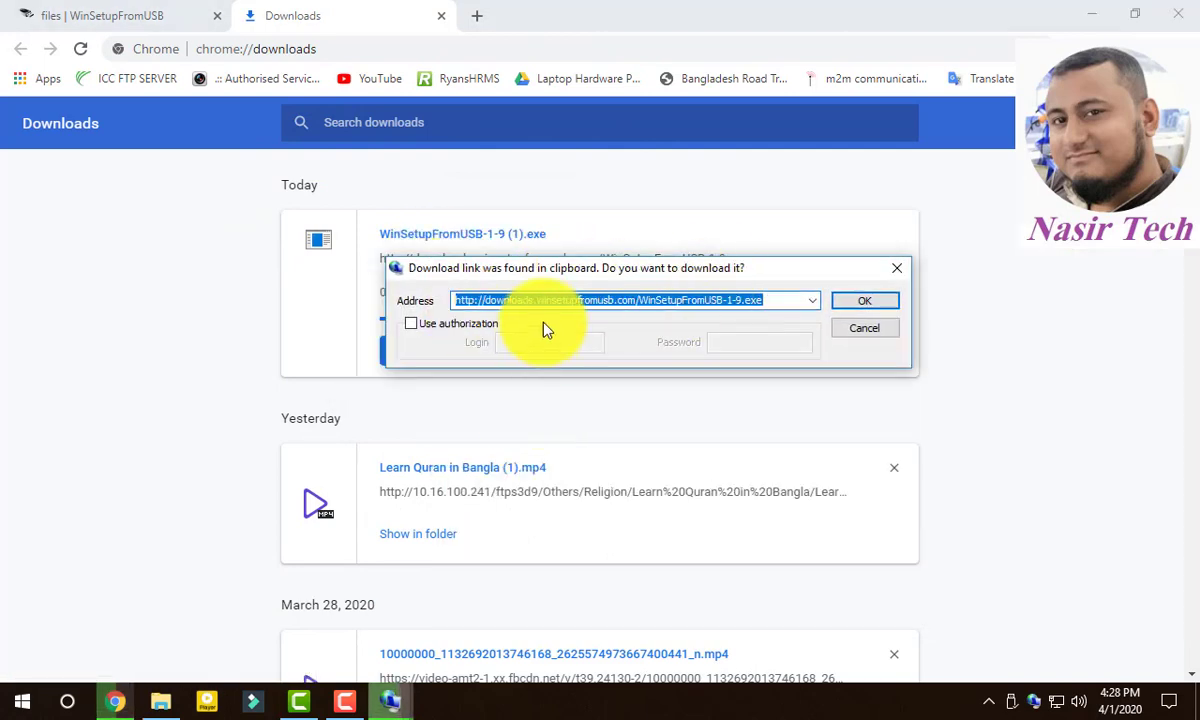
click(885, 330)
Bring up the progress window of the WinSetupFromUSB download to follow it until completion.
mouse_move(390, 701)
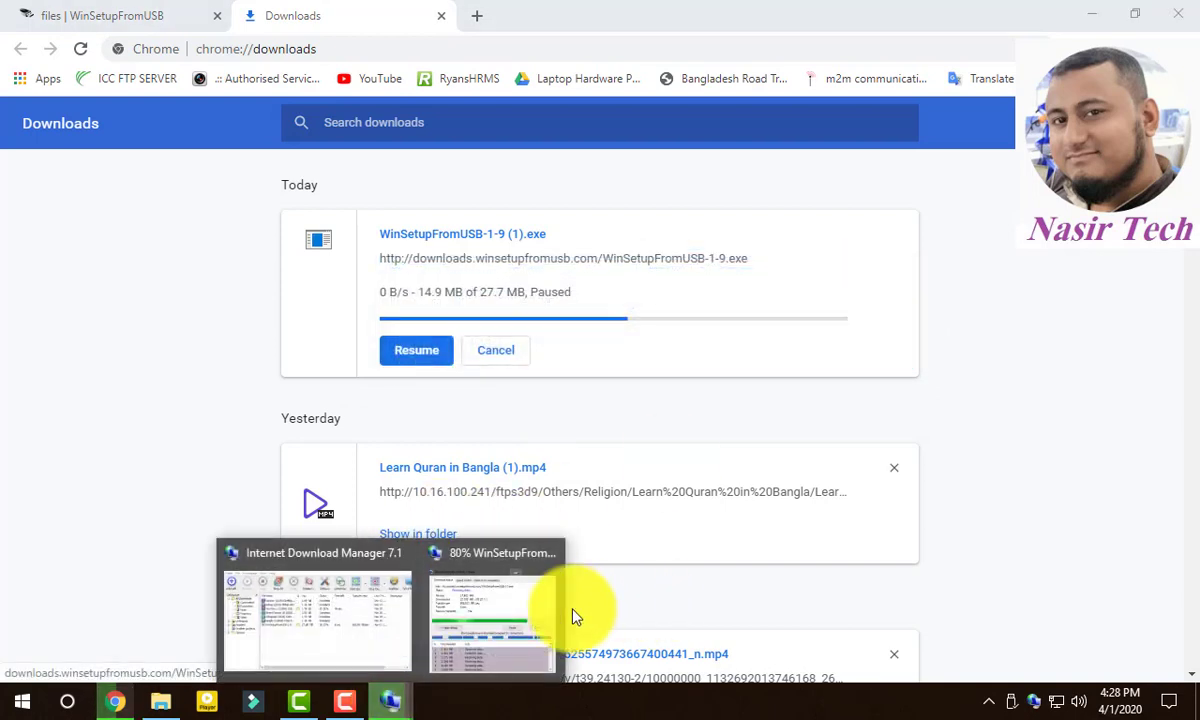
click(545, 625)
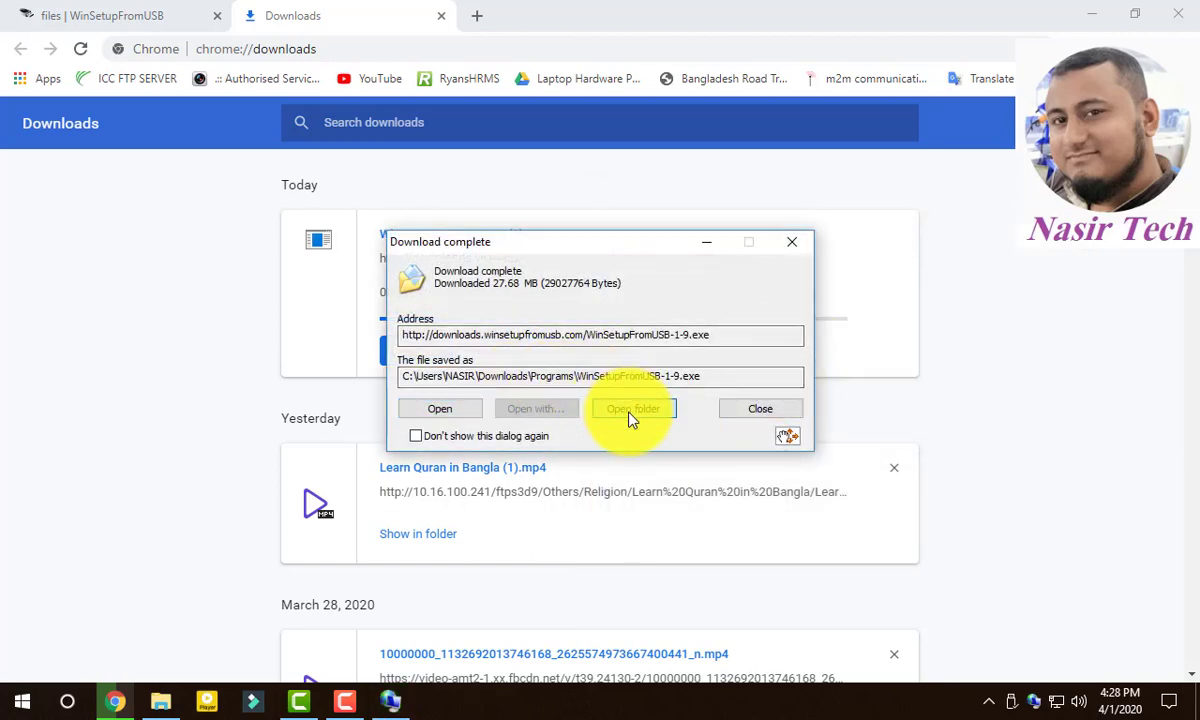
Move the downloaded WinSetupFromUSB-1-9.exe from the Downloads\Programs folder to the ISO folder on the second New Volume drive.
click(633, 409)
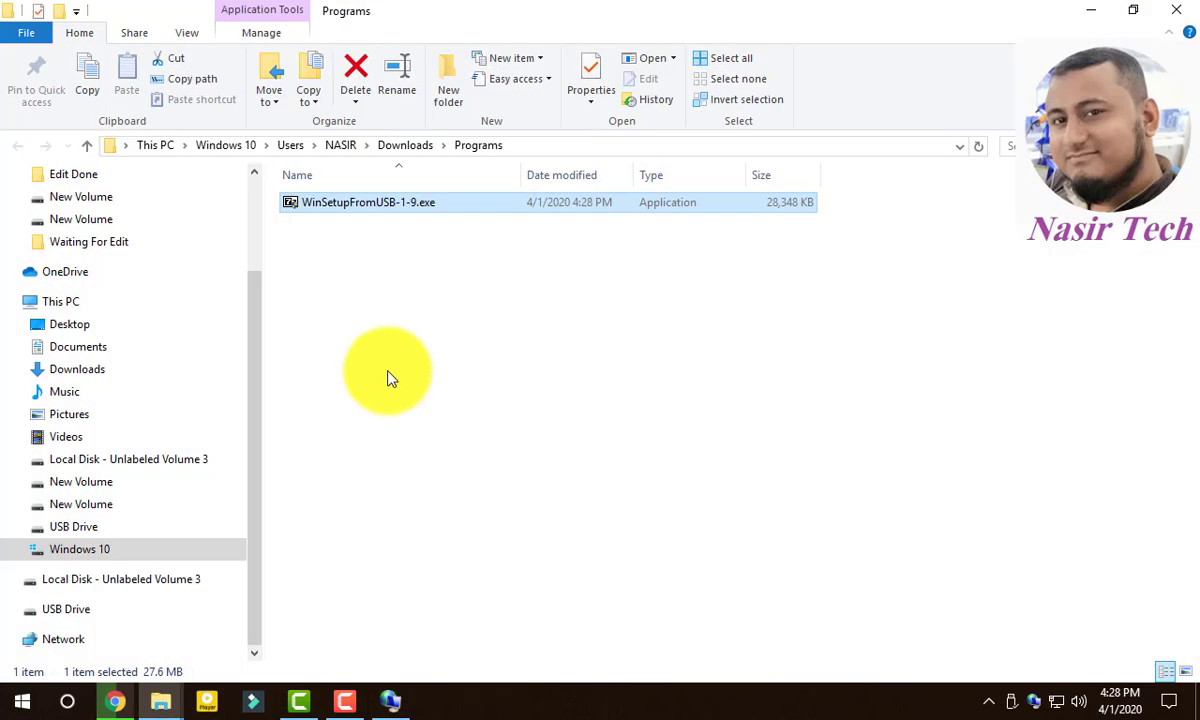
right_click(422, 206)
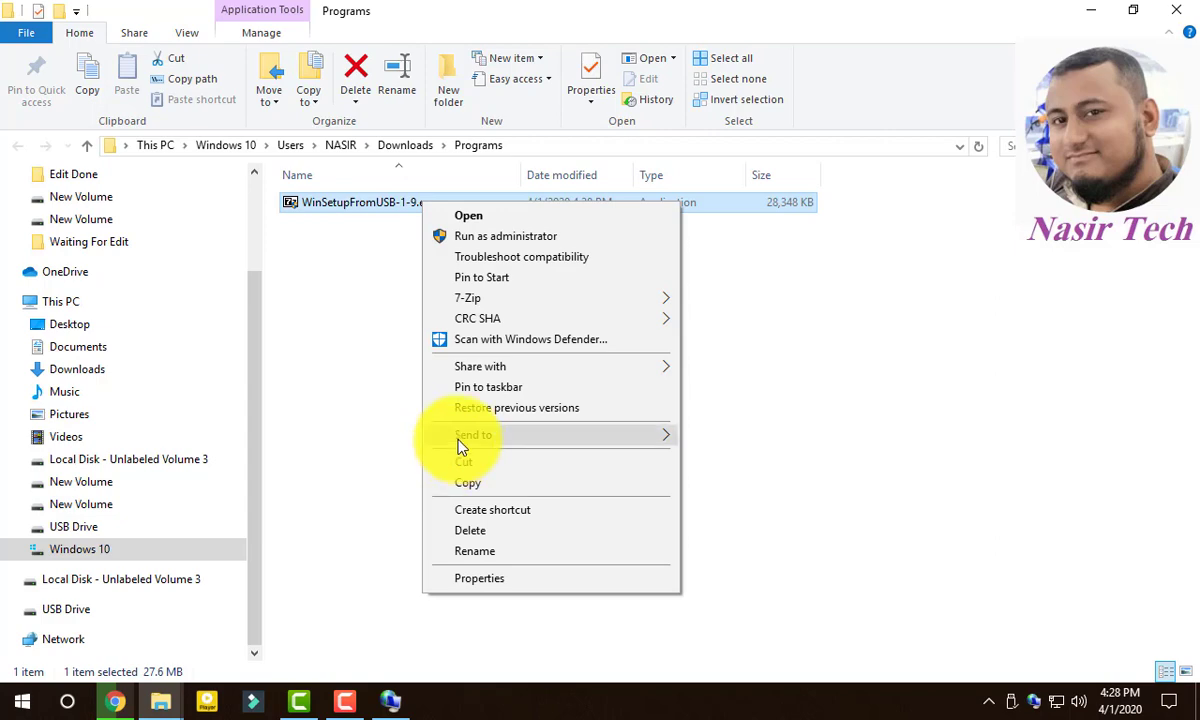
click(503, 470)
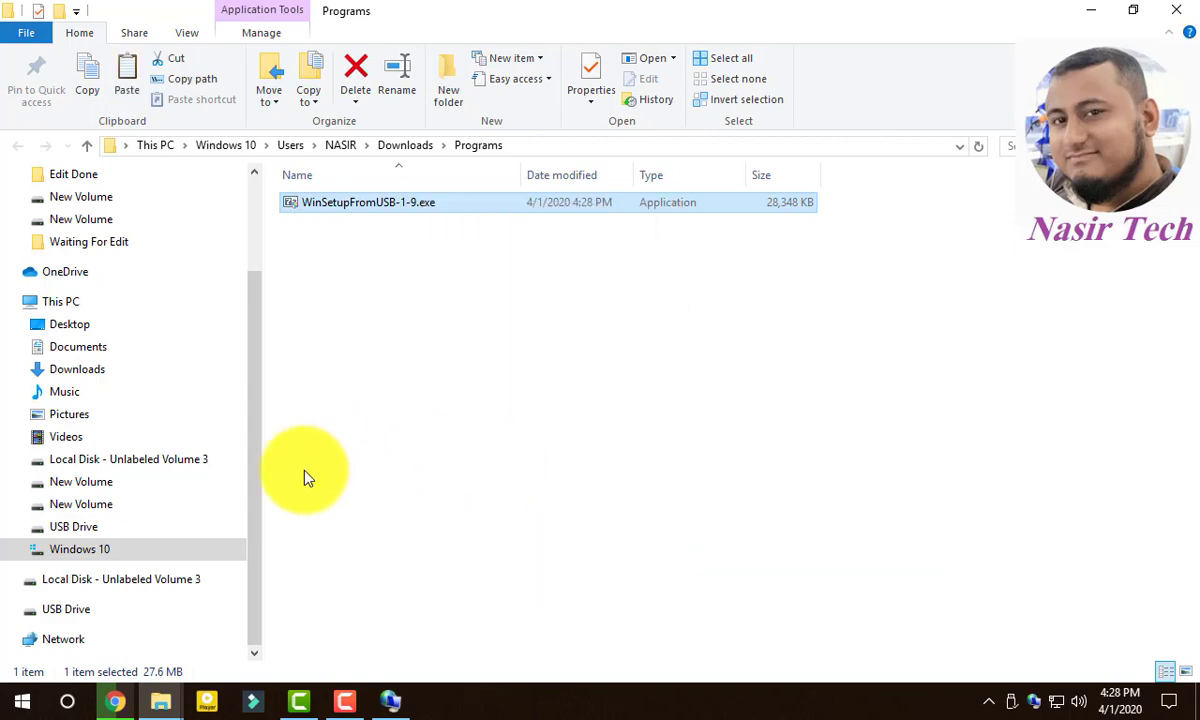
click(118, 483)
click(118, 504)
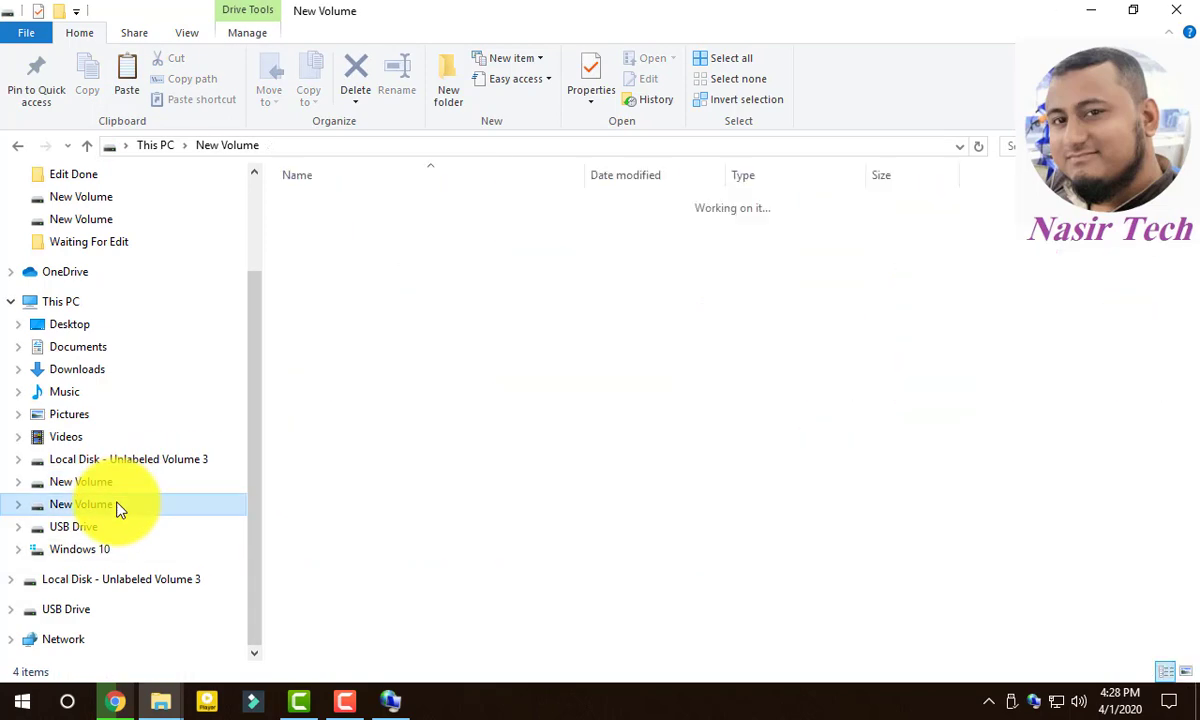
double_click(328, 224)
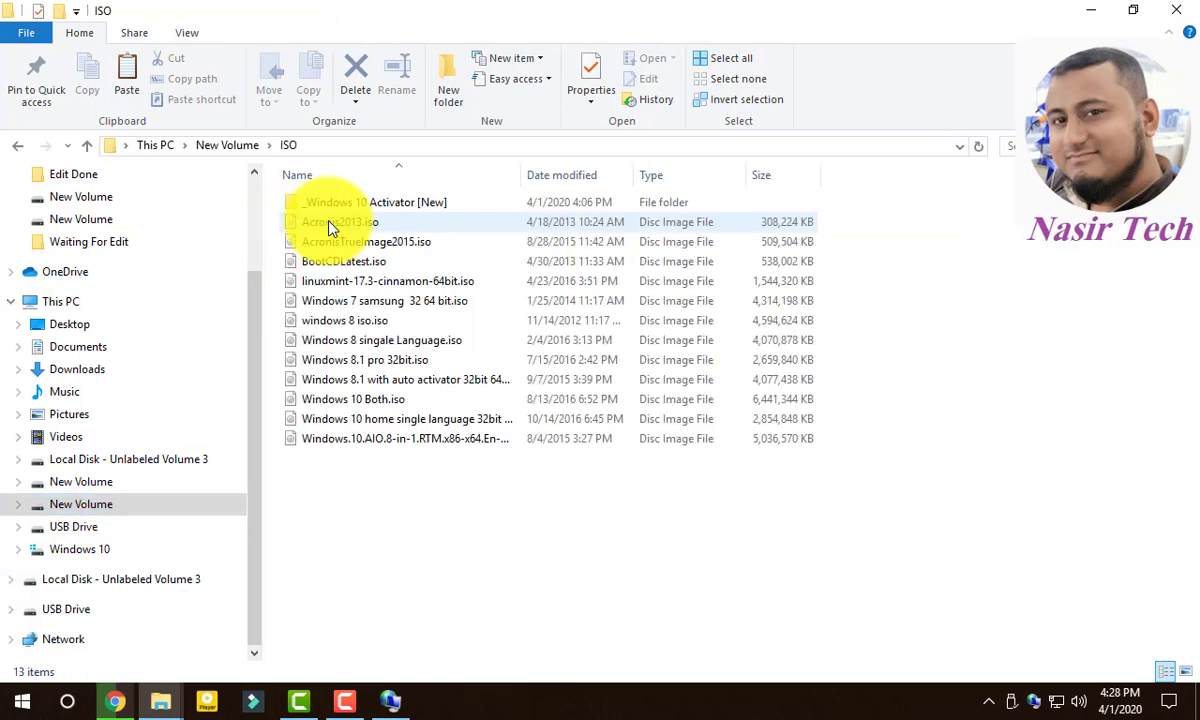
right_click(376, 504)
click(420, 366)
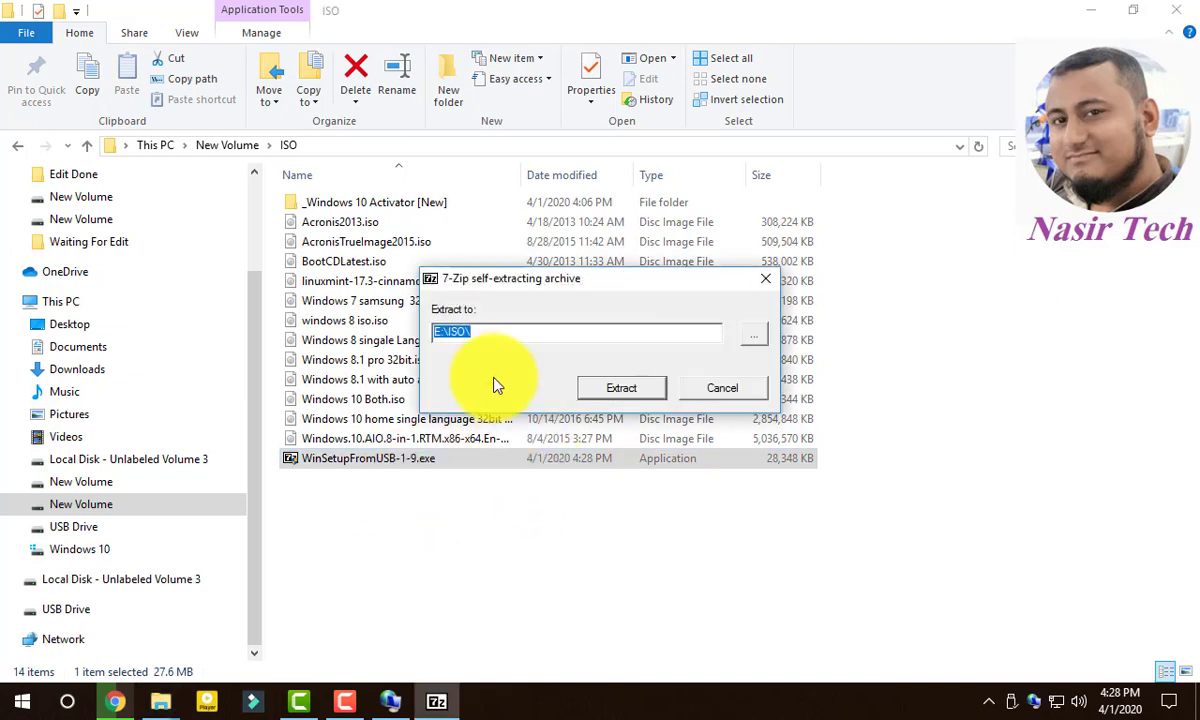
Extract the WinSetupFromUSB archive to E:\ISO\ and select WinSetupFromUSB_1-9_x64.exe in the extracted WinSetupFromUSB-1-9 folder.
click(621, 388)
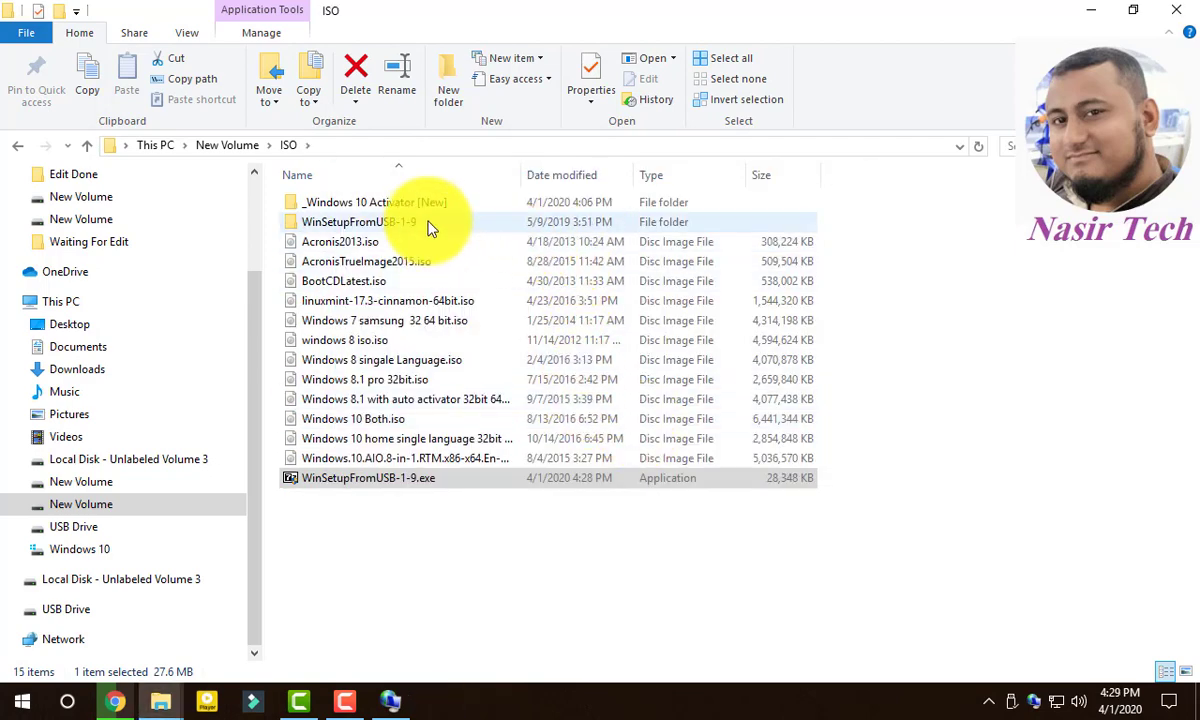
double_click(430, 228)
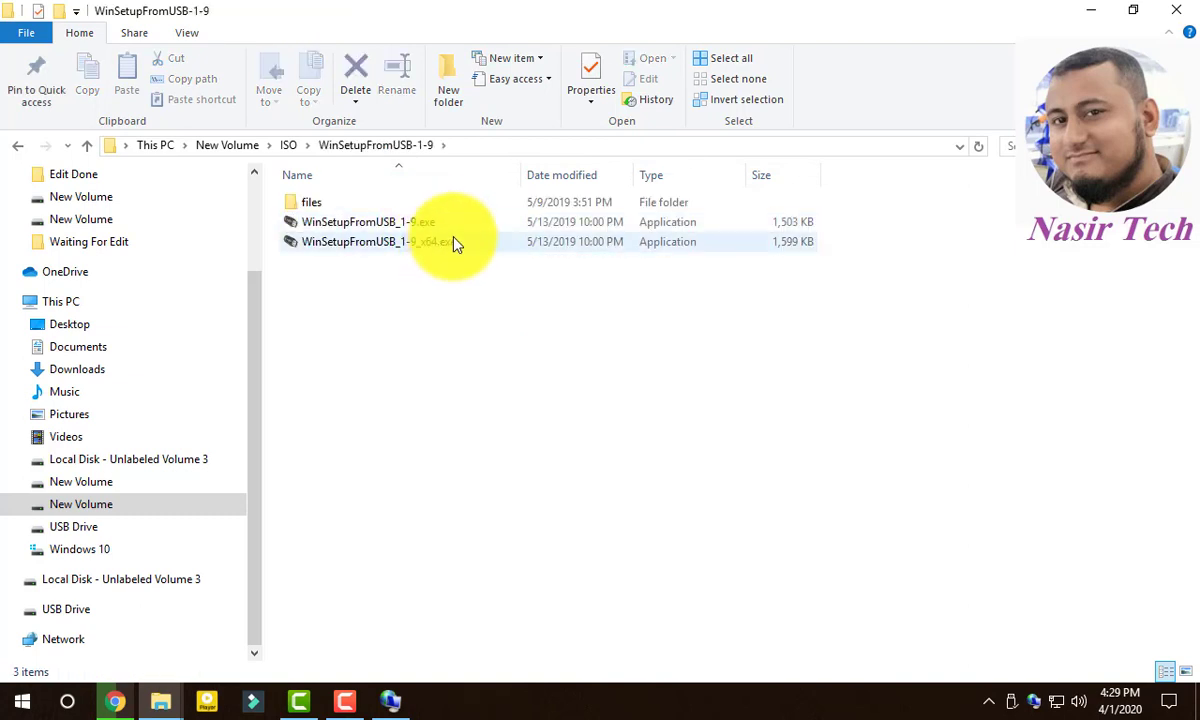
click(432, 226)
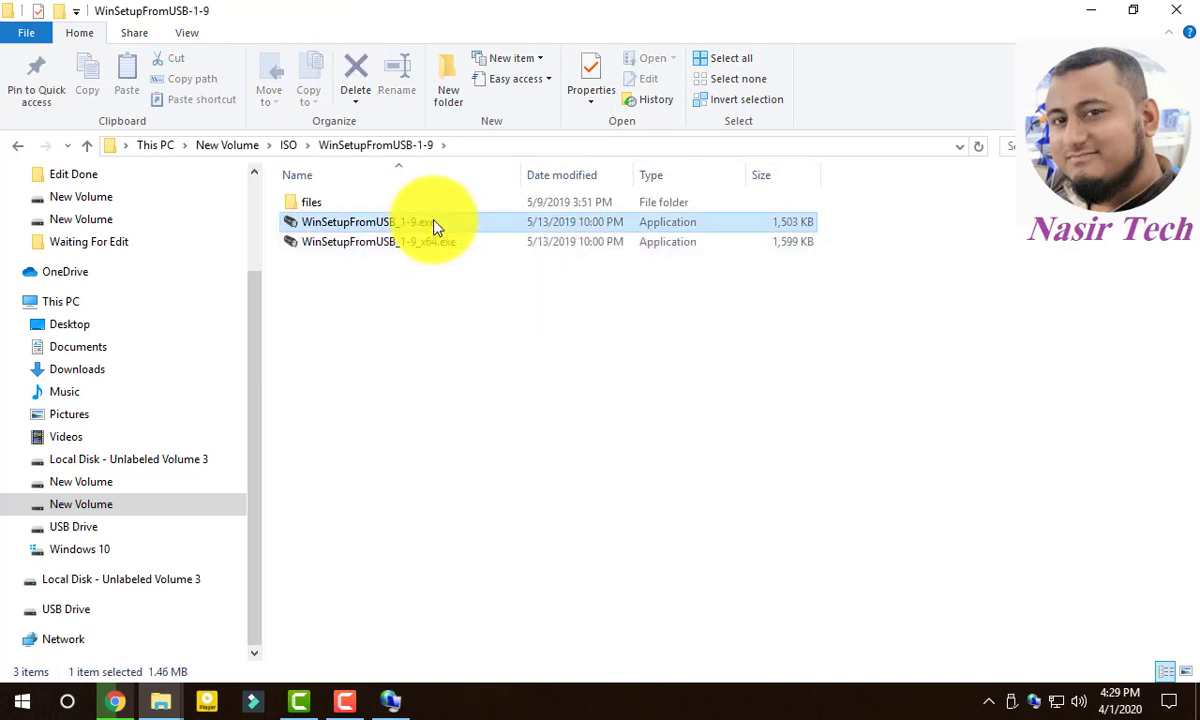
click(440, 248)
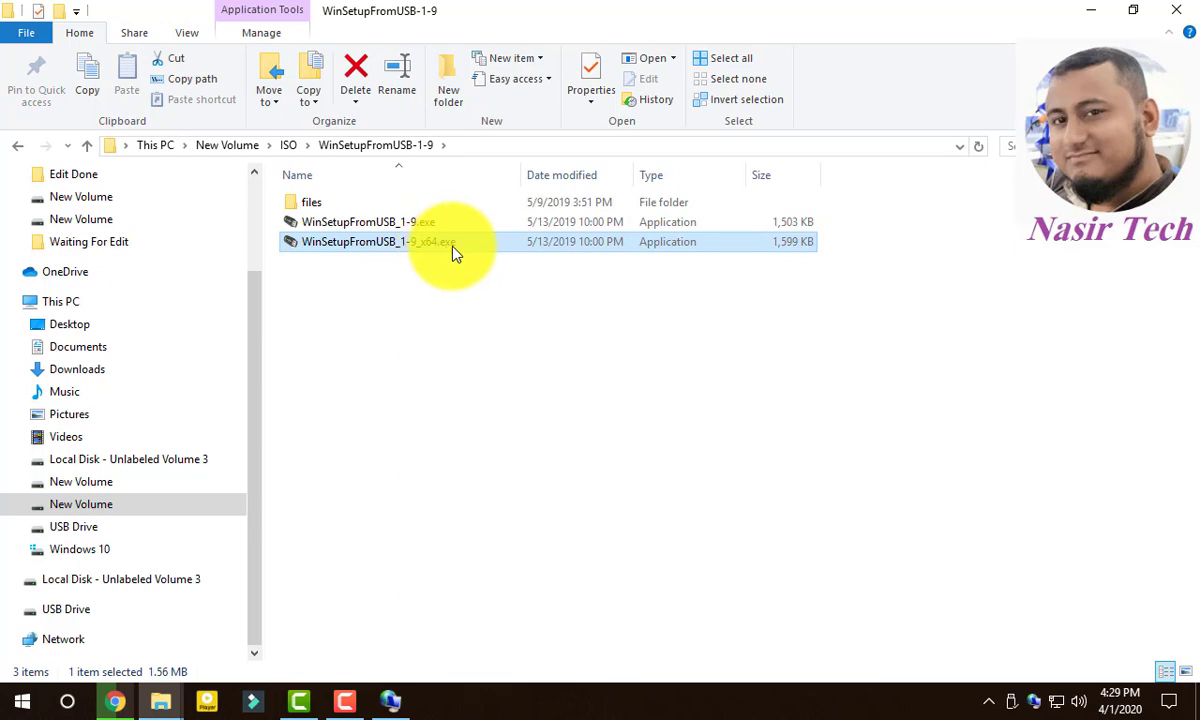
Check in the computer's system properties whether Windows is 32-bit or 64-bit.
click(1091, 10)
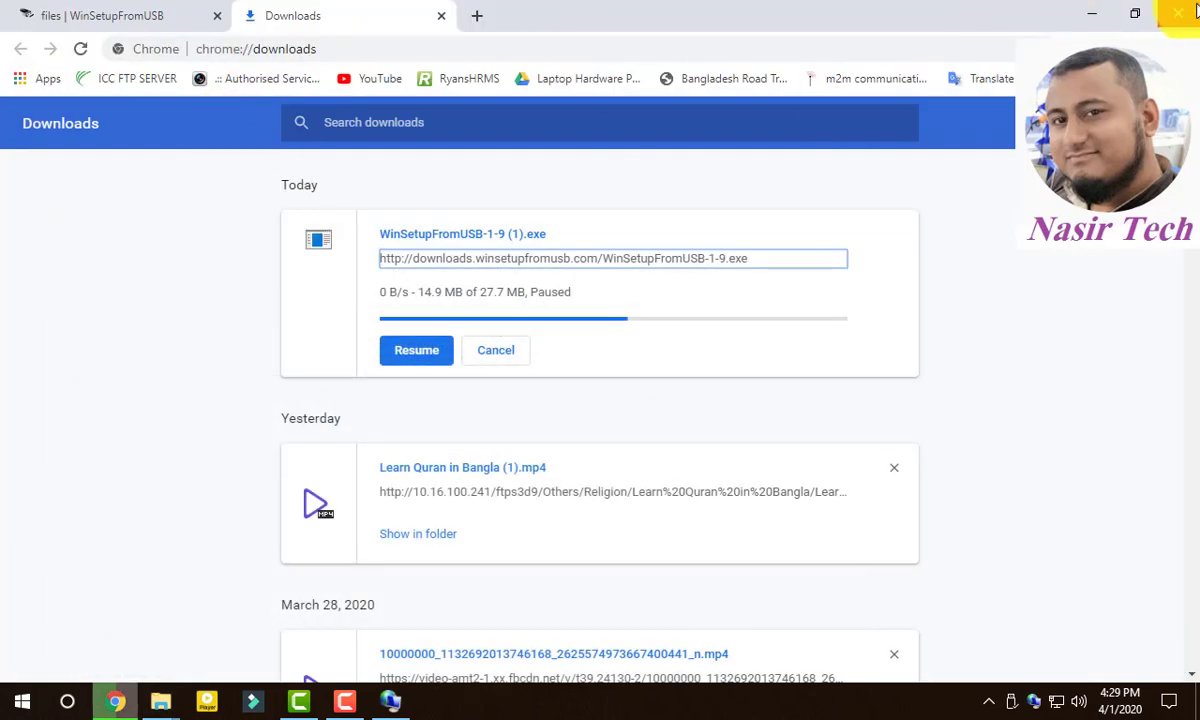
click(1088, 12)
right_click(30, 42)
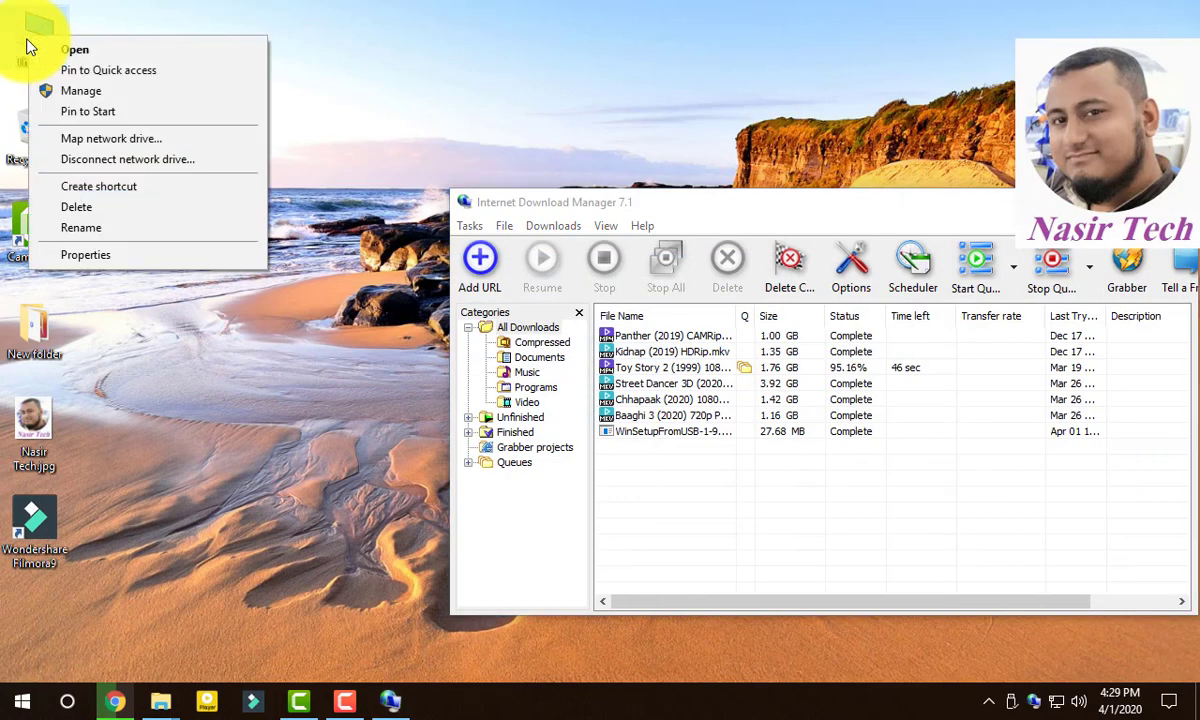
click(95, 254)
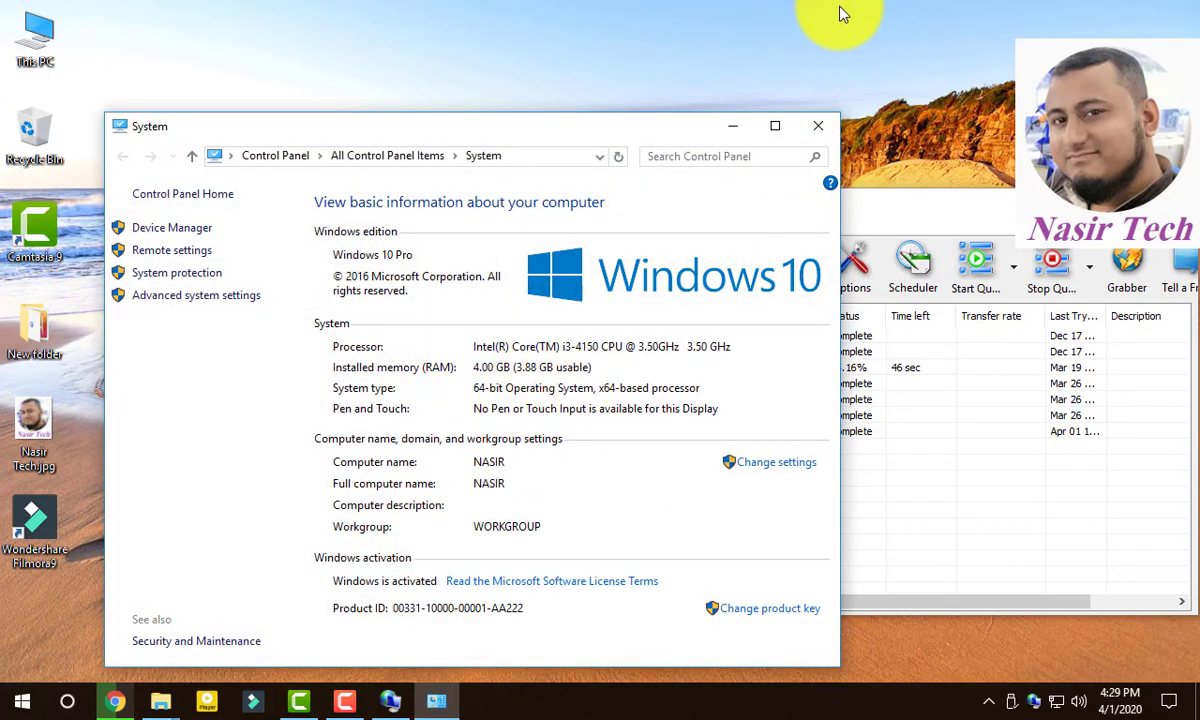
click(815, 125)
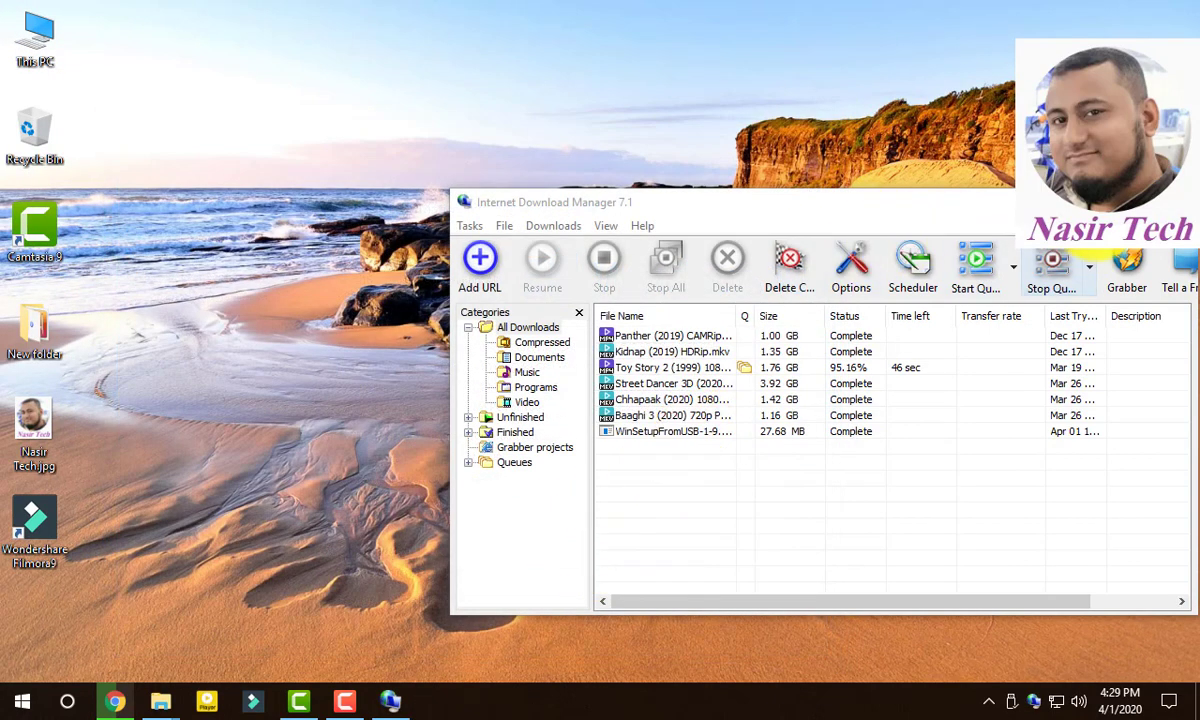
Close the Internet Download Manager window and return to the WinSetupFromUSB-1-9 folder in File Explorer.
click(1176, 202)
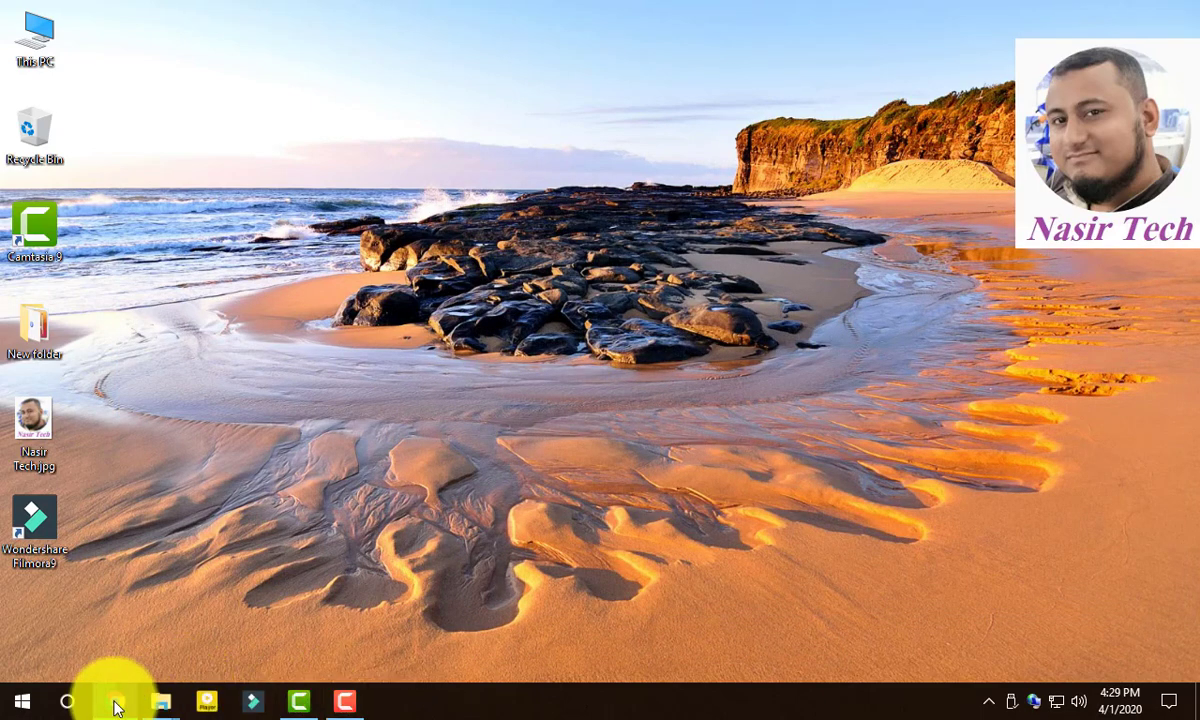
mouse_move(357, 705)
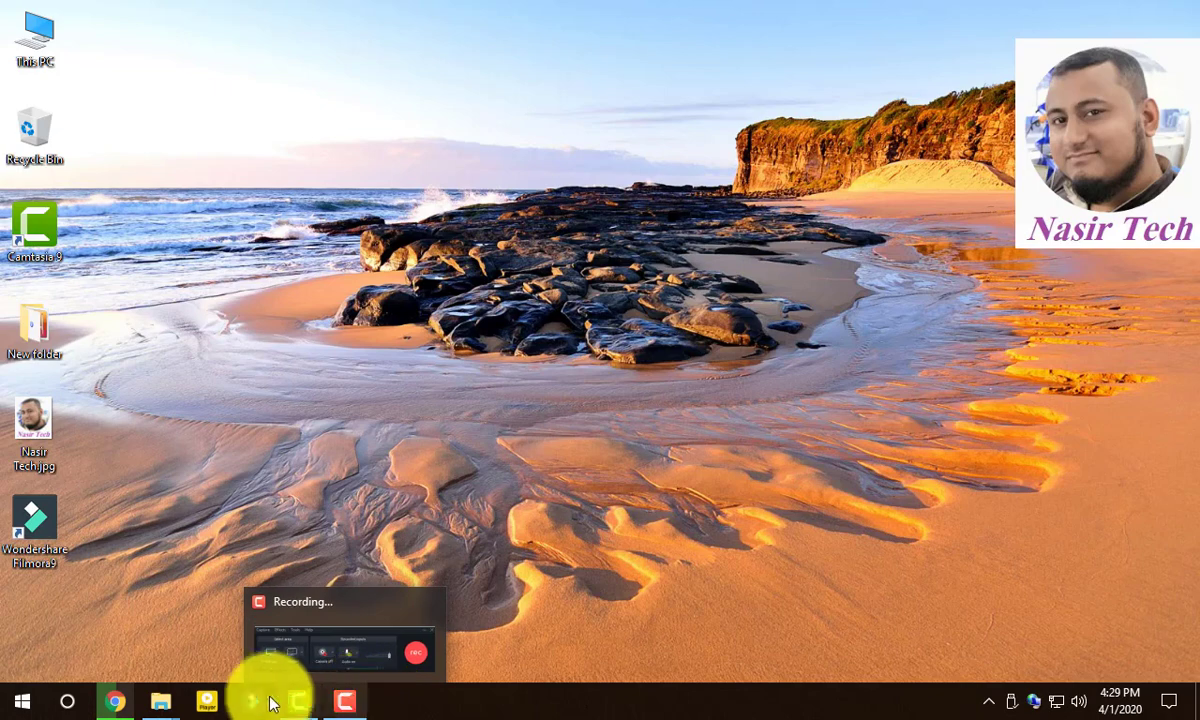
click(171, 616)
mouse_move(173, 690)
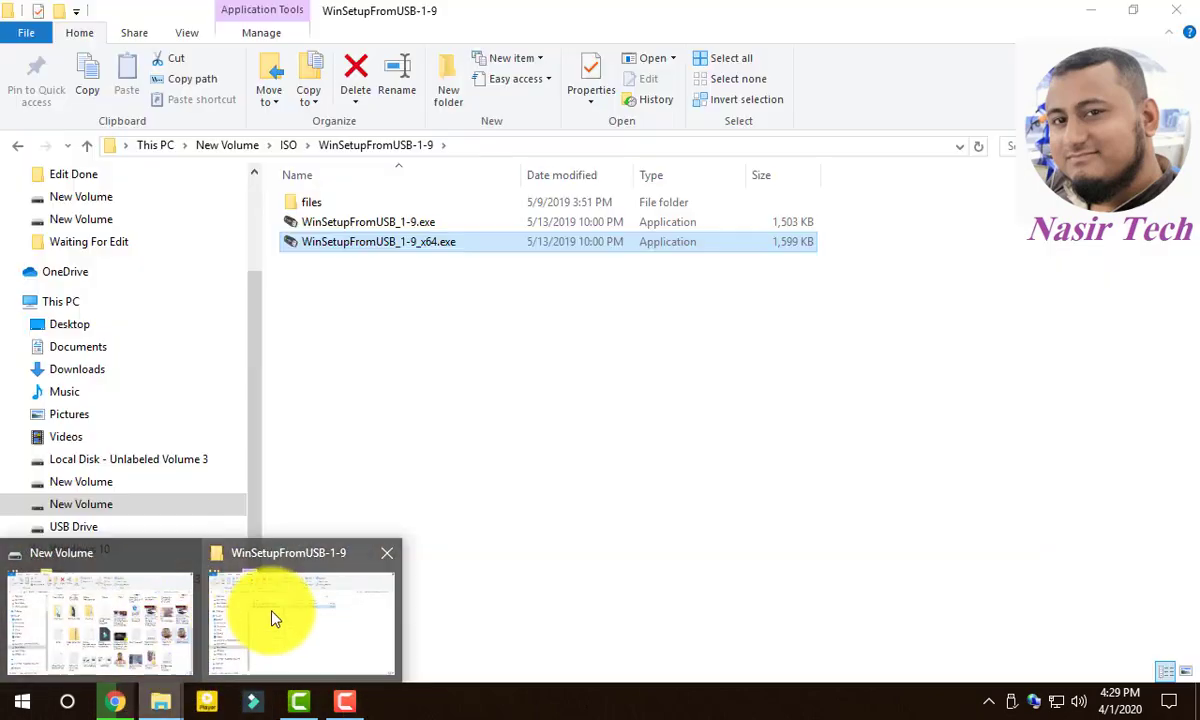
click(268, 621)
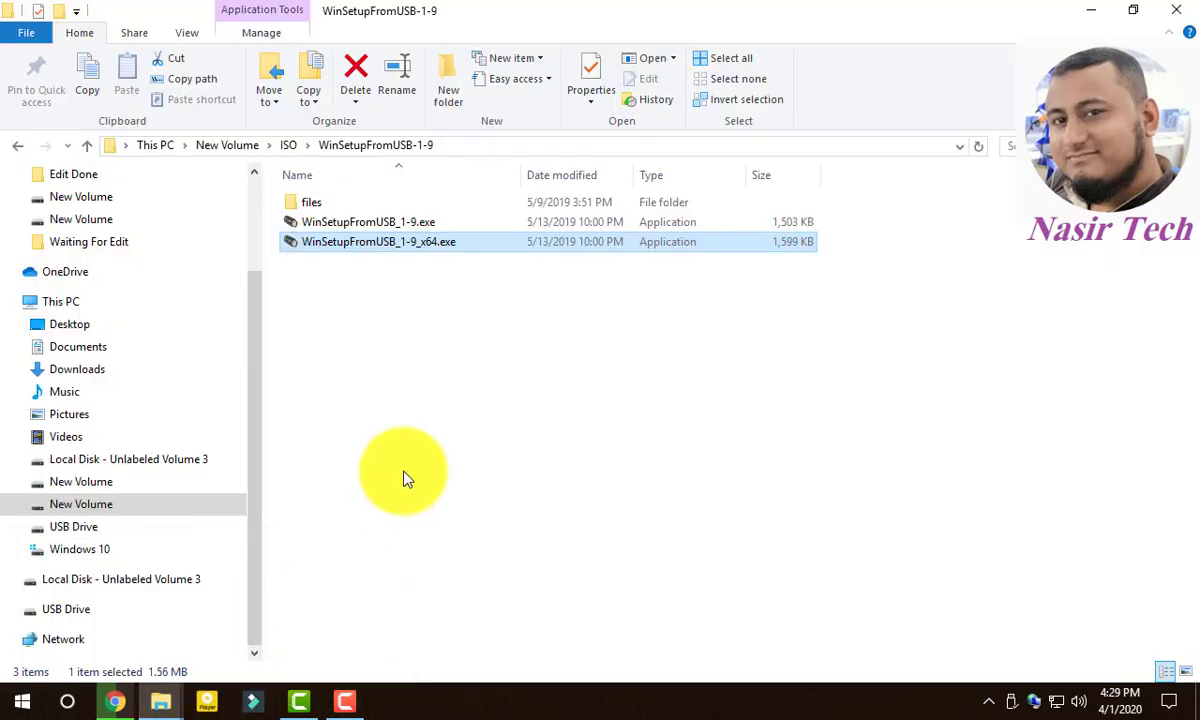
Launch WinSetupFromUSB_1-9_x64.exe and move its window clear of the file names in the folder.
right_click(438, 250)
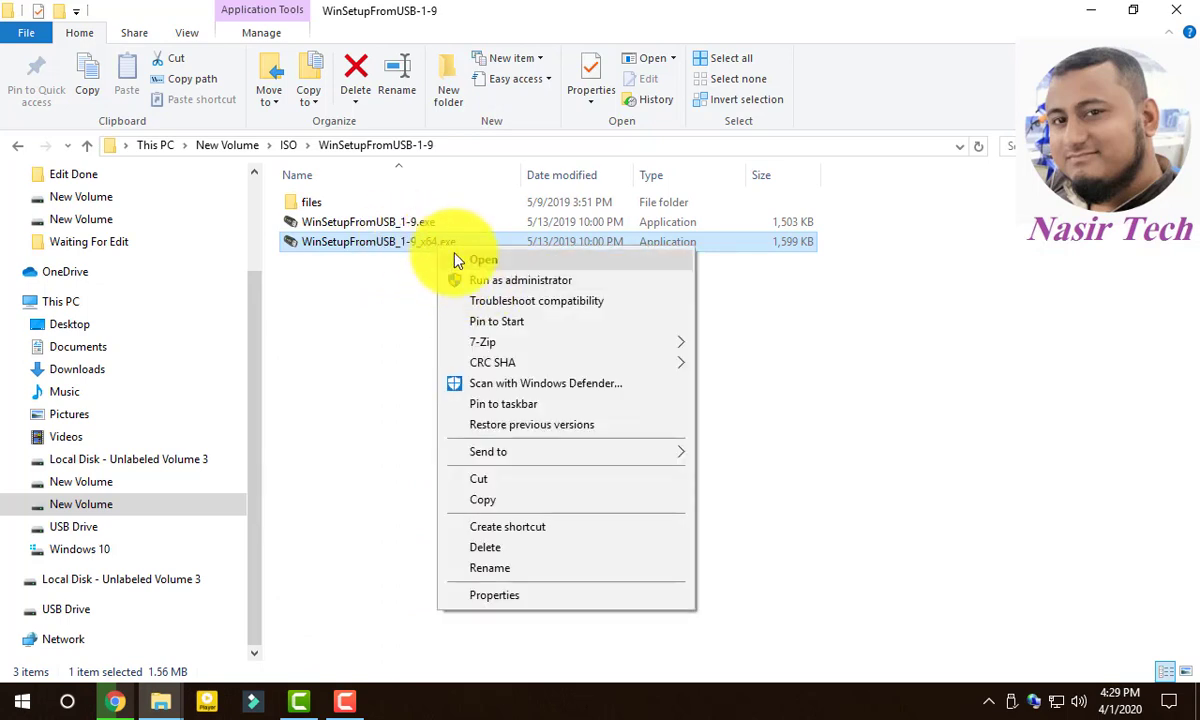
double_click(430, 240)
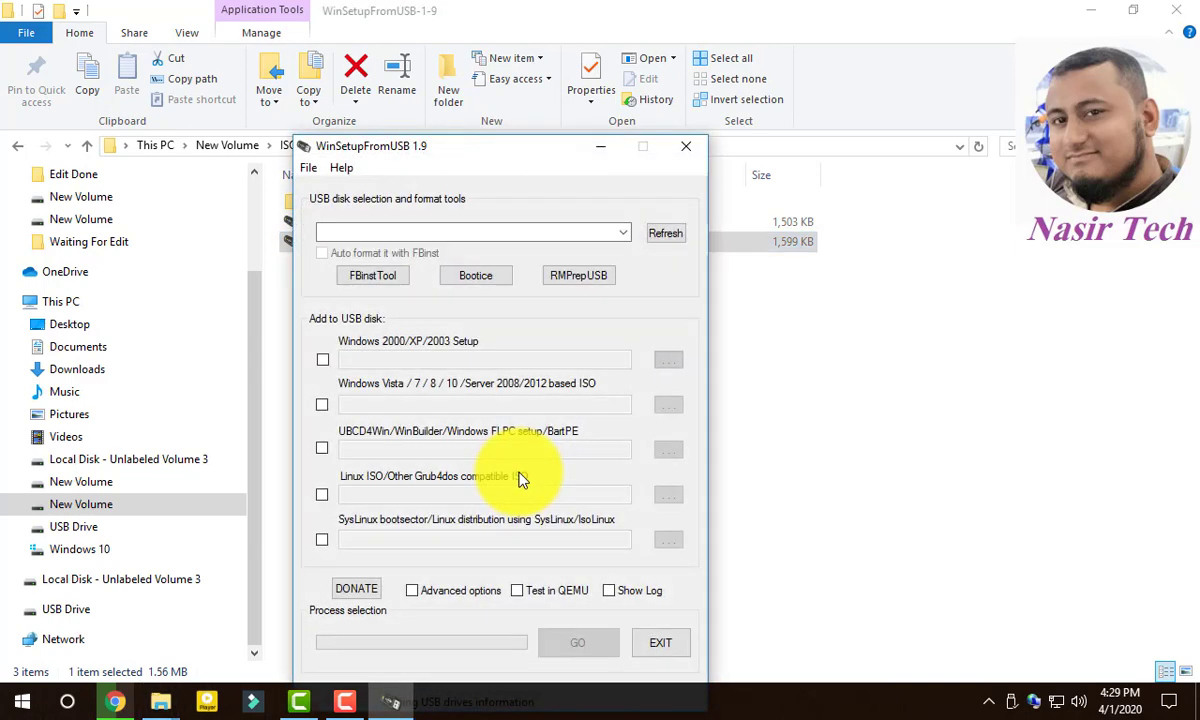
drag(455, 147, 682, 92)
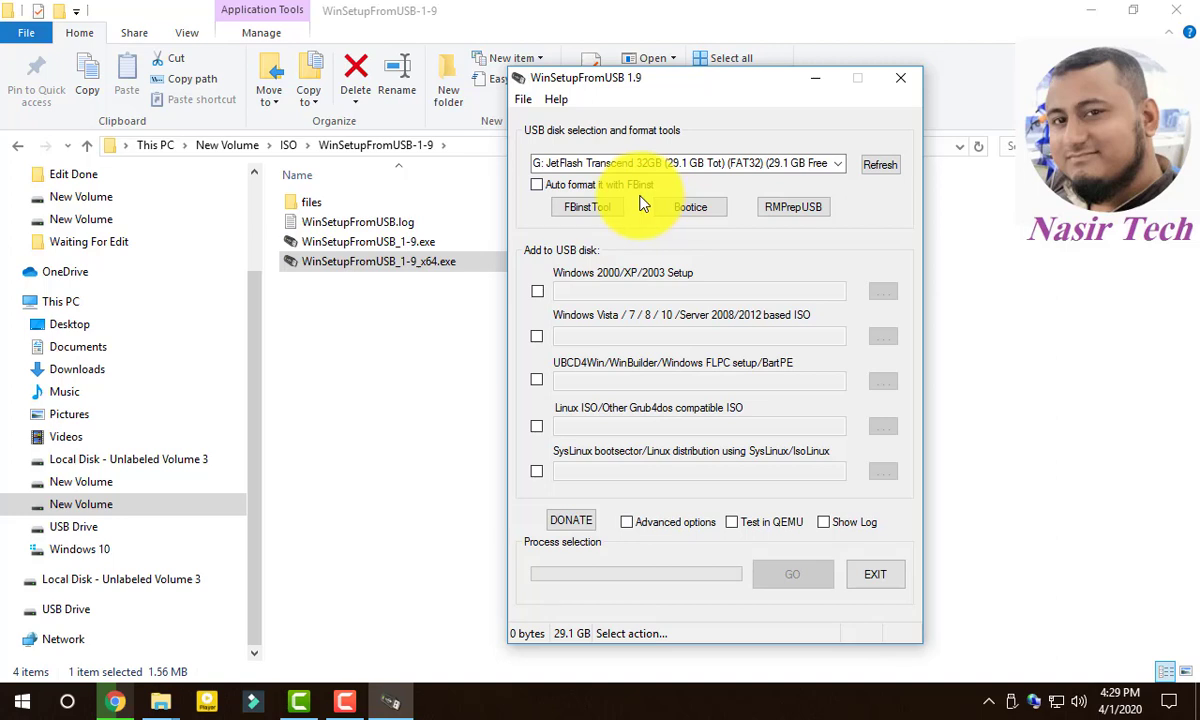
Choose the G: JetFlash Transcend 32GB drive as the USB disk and enable auto format with FBinst as FAT32.
click(538, 185)
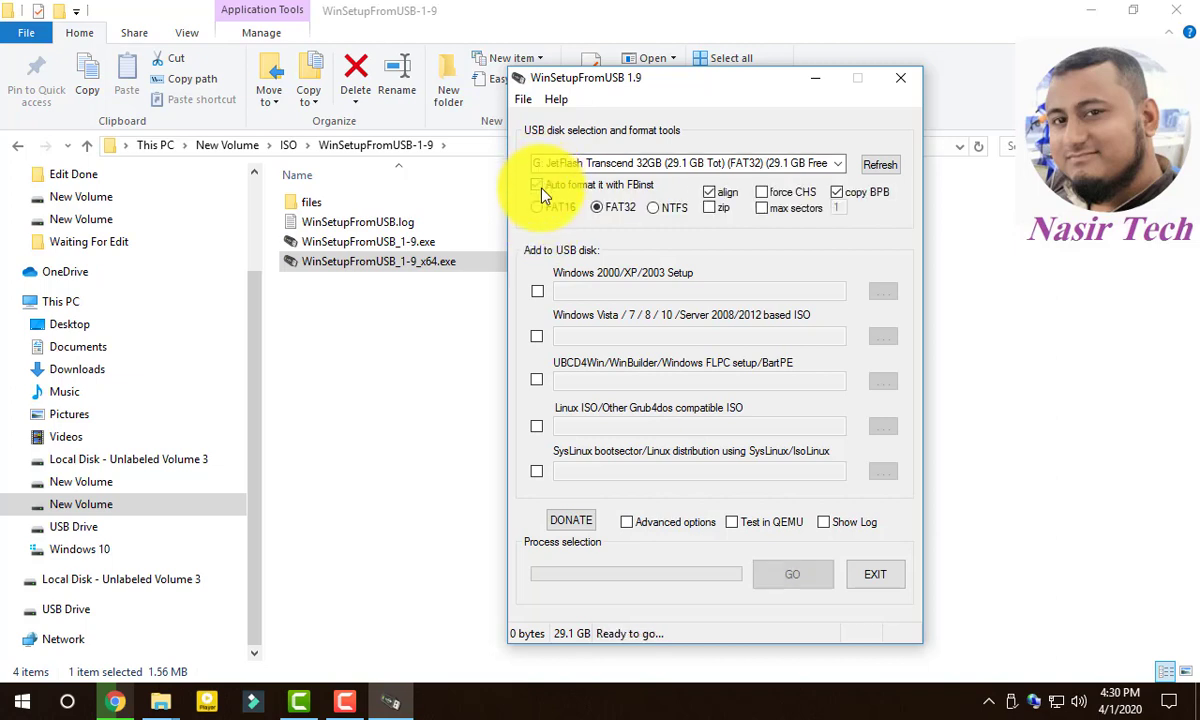
click(656, 209)
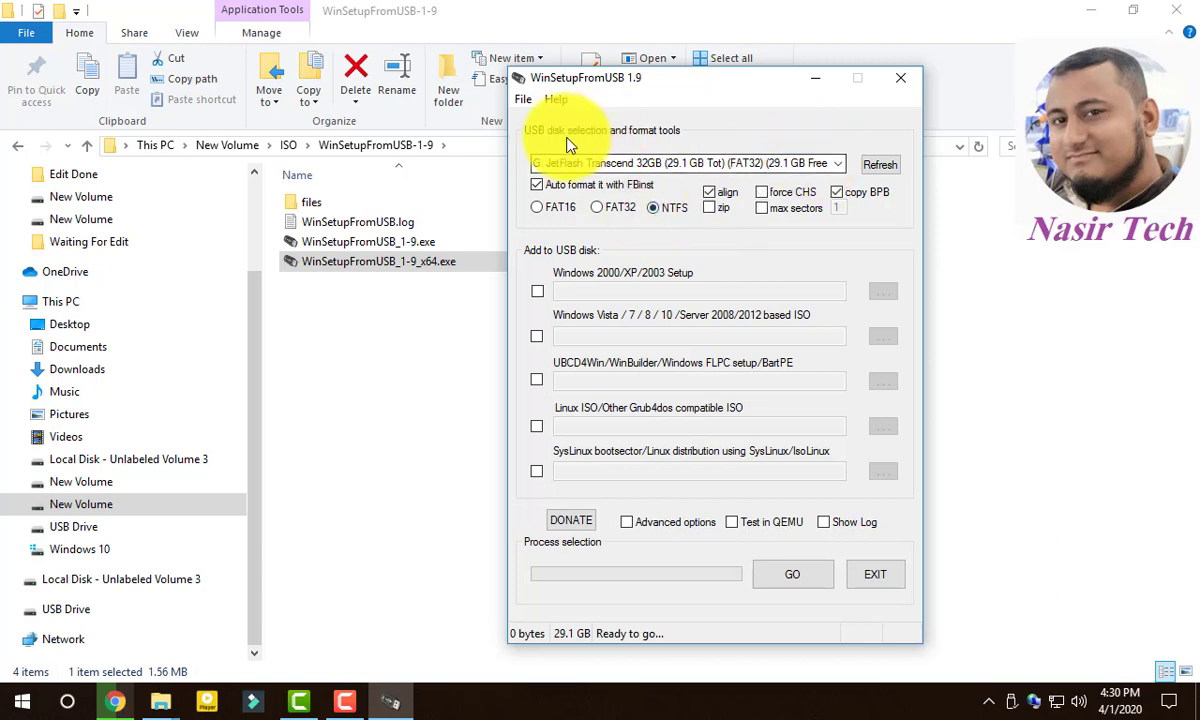
click(838, 166)
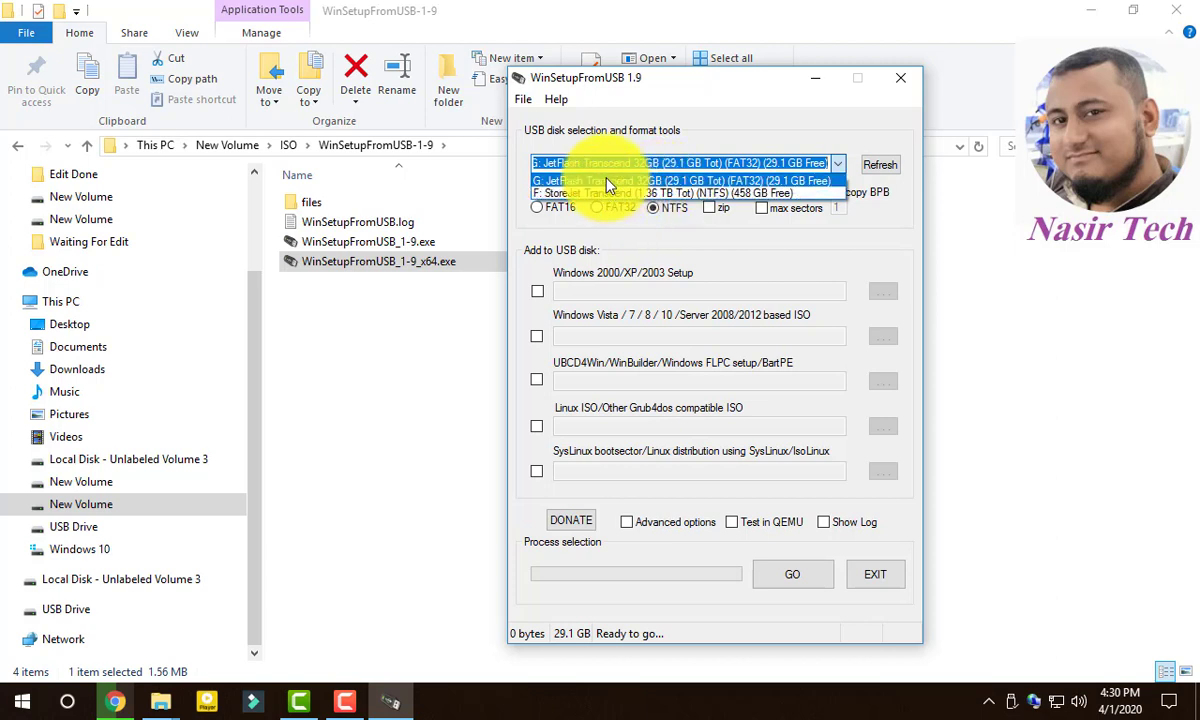
click(671, 181)
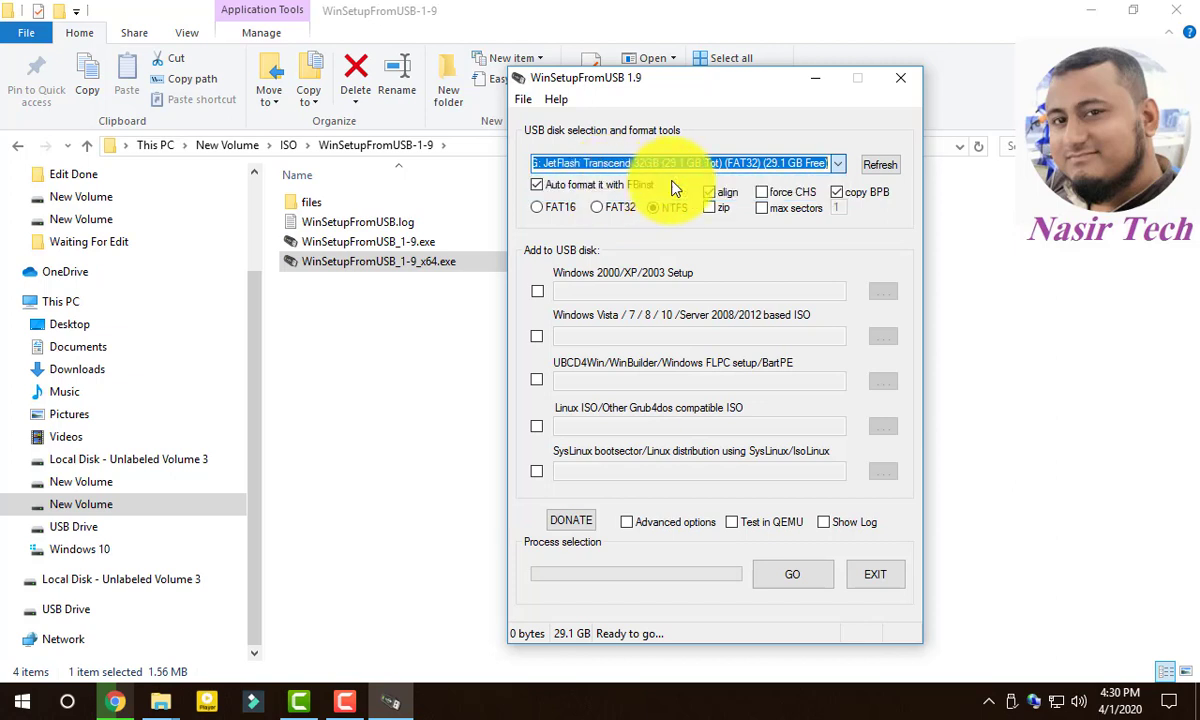
click(537, 186)
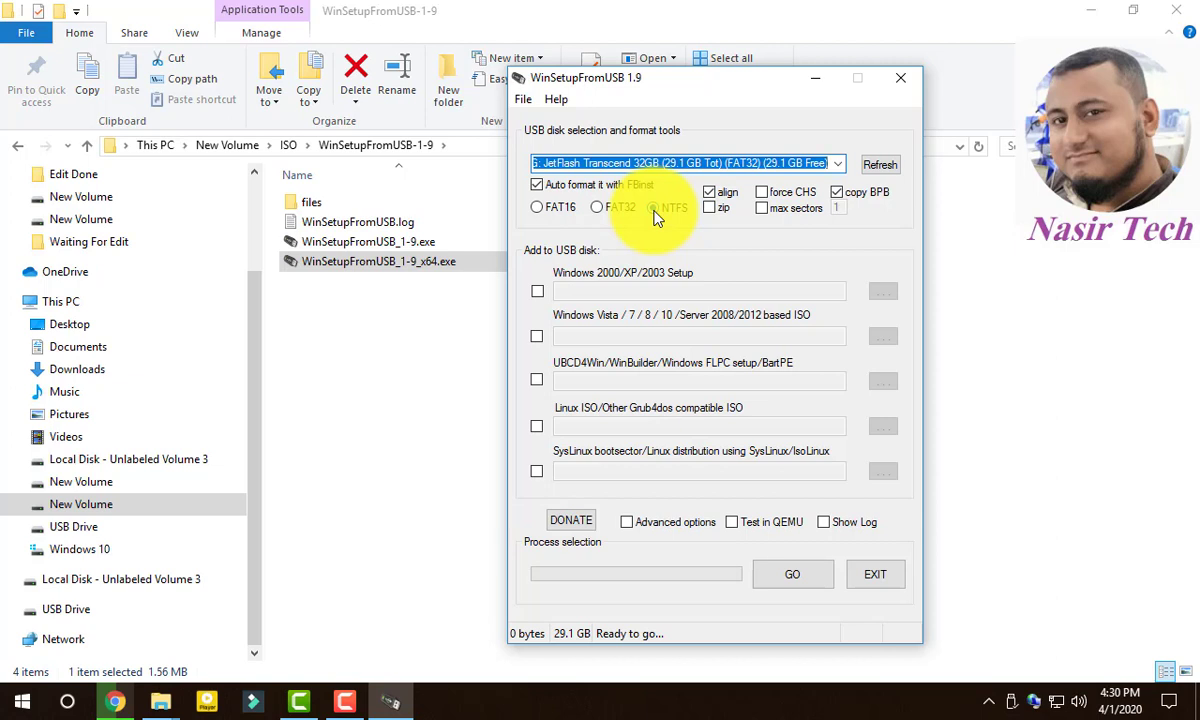
click(602, 217)
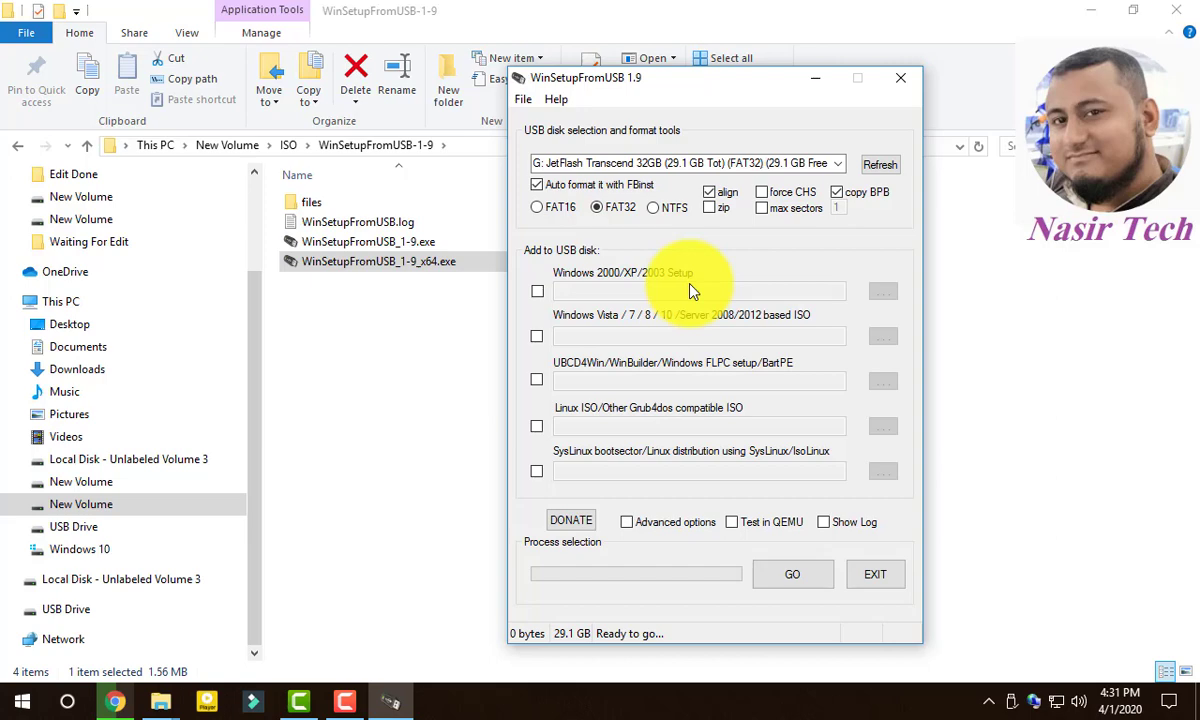
Try to add the E:\ISO\WinSetupFromUSB-1-9 folder as the Windows 2000/XP/2003 Setup source.
click(538, 292)
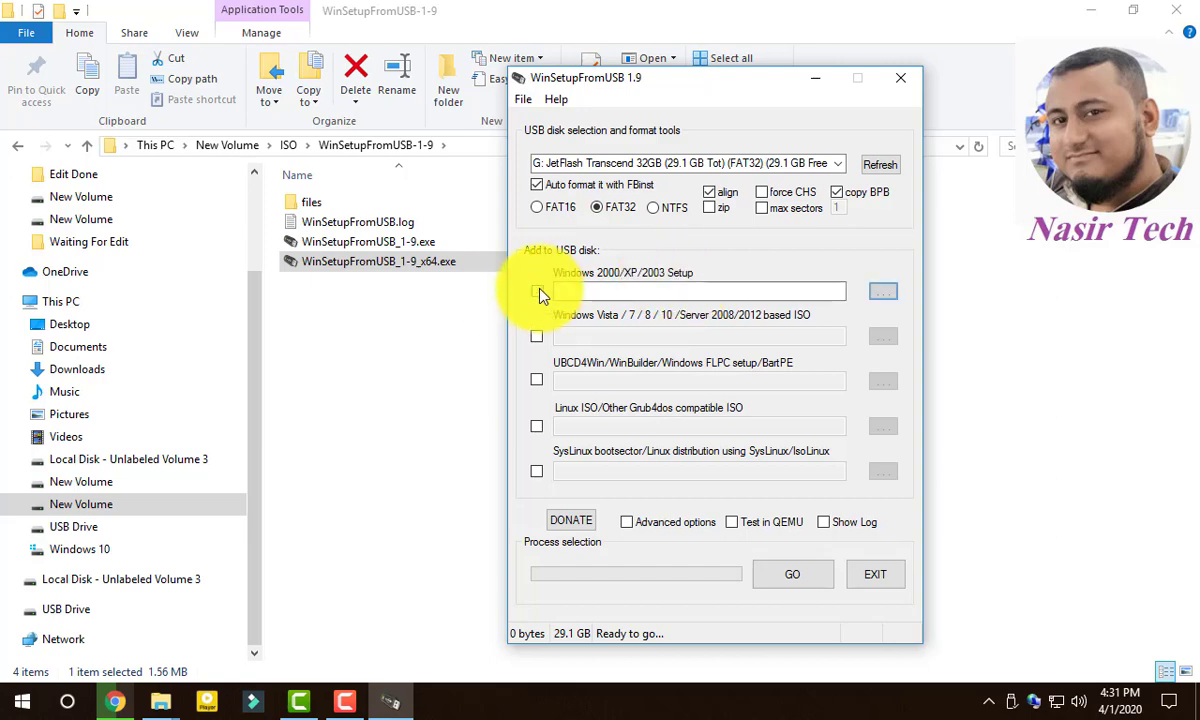
click(883, 291)
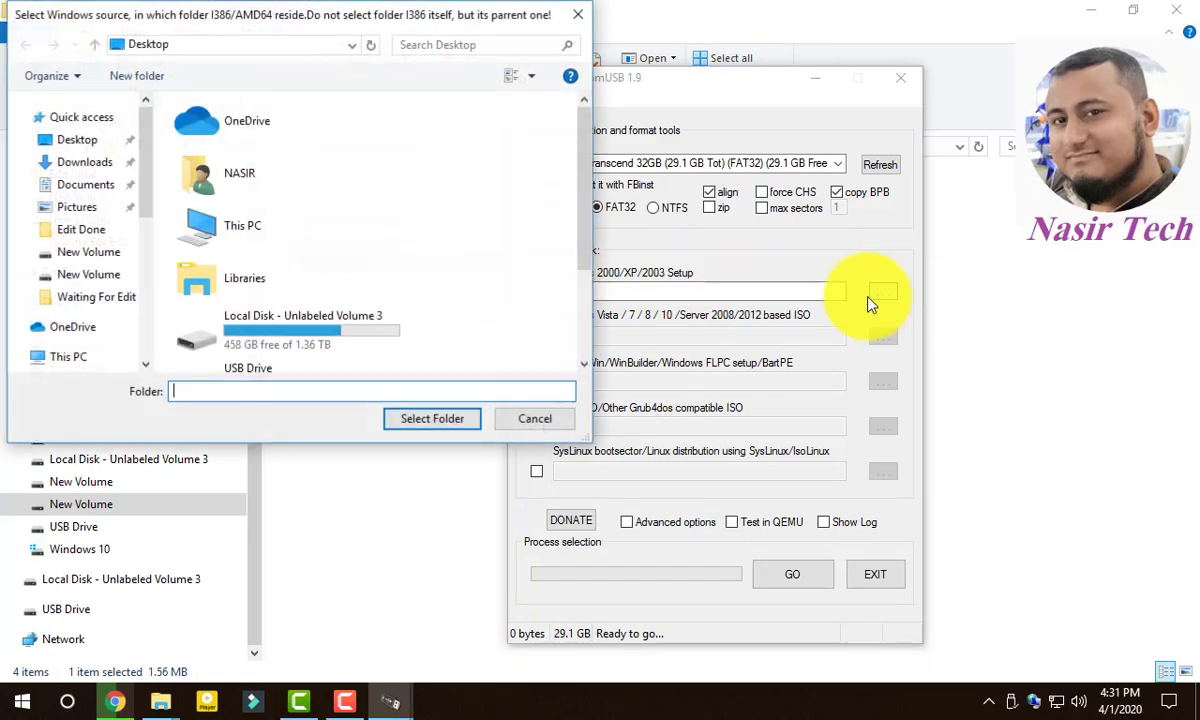
scroll(132, 256, down, 4)
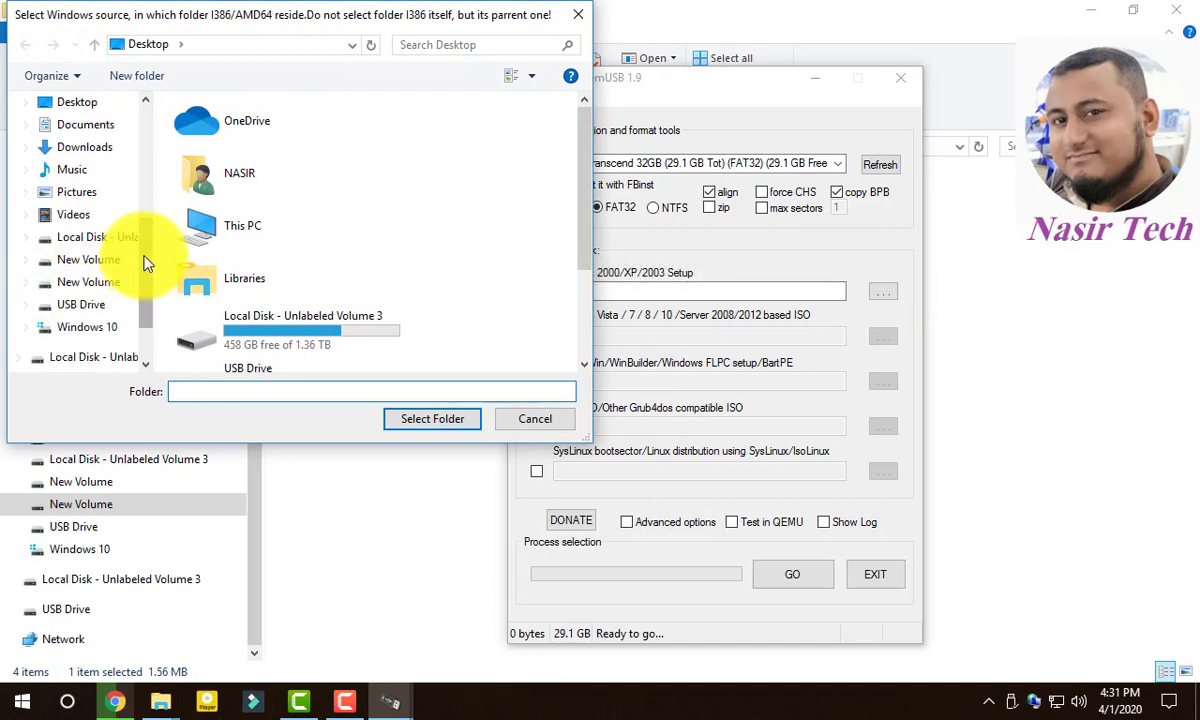
click(100, 283)
double_click(238, 149)
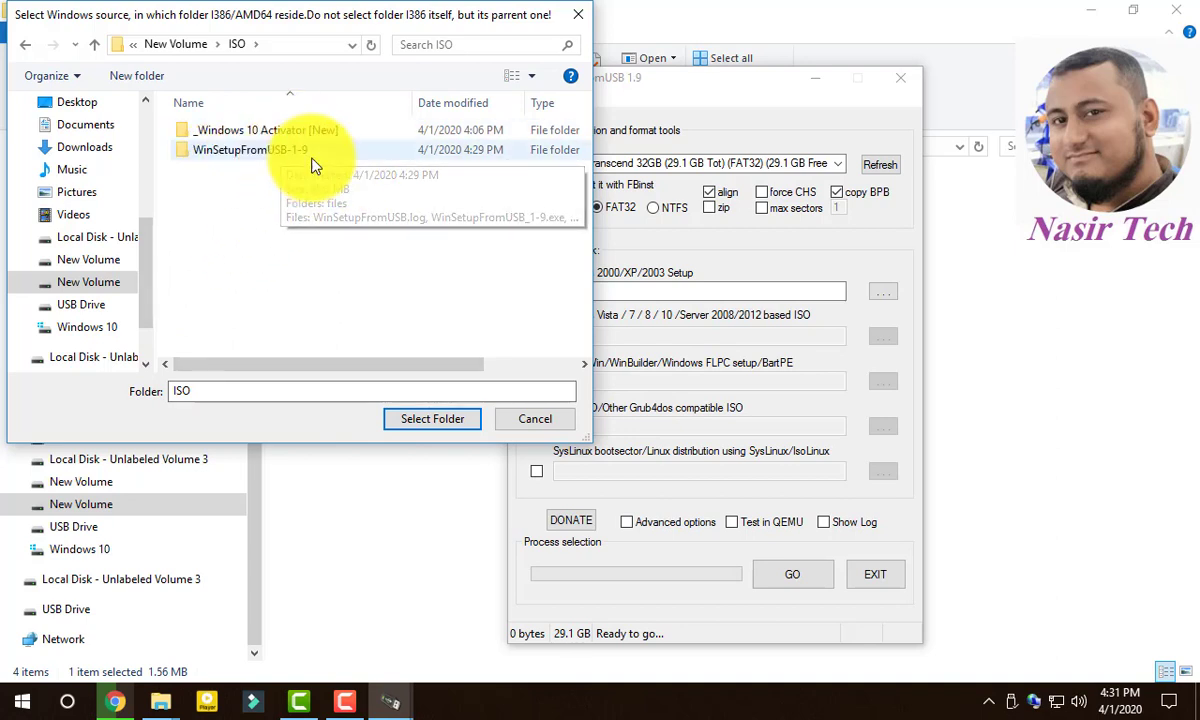
click(265, 150)
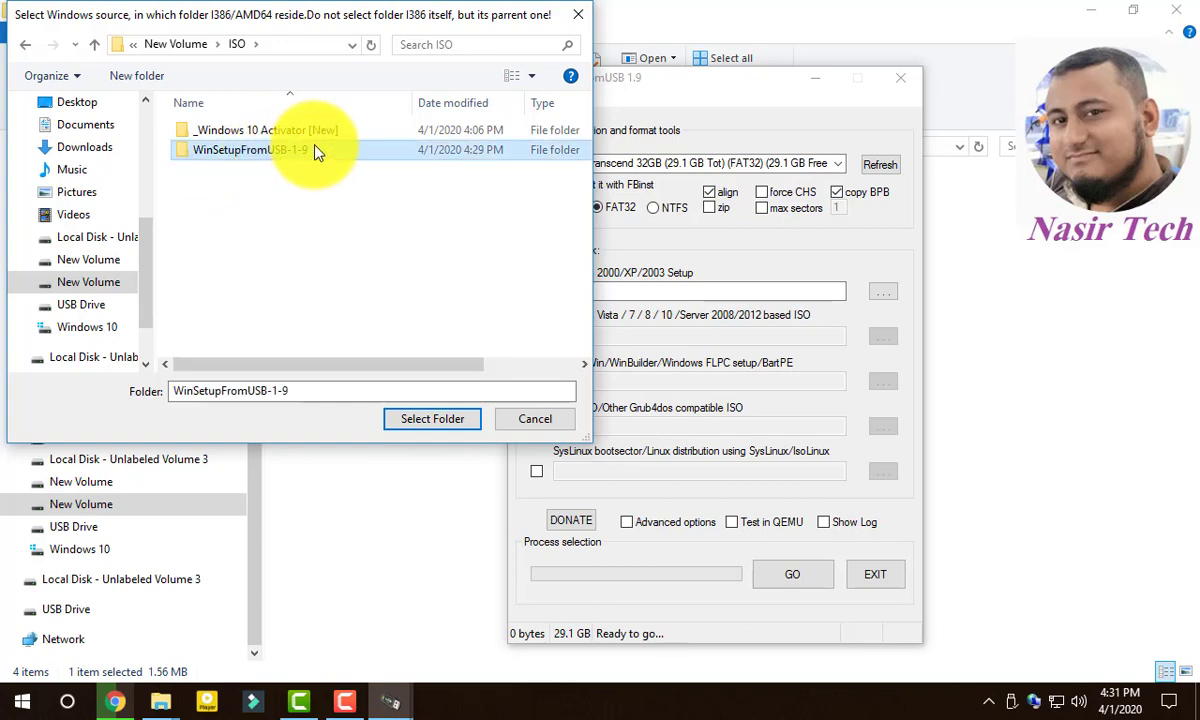
click(437, 420)
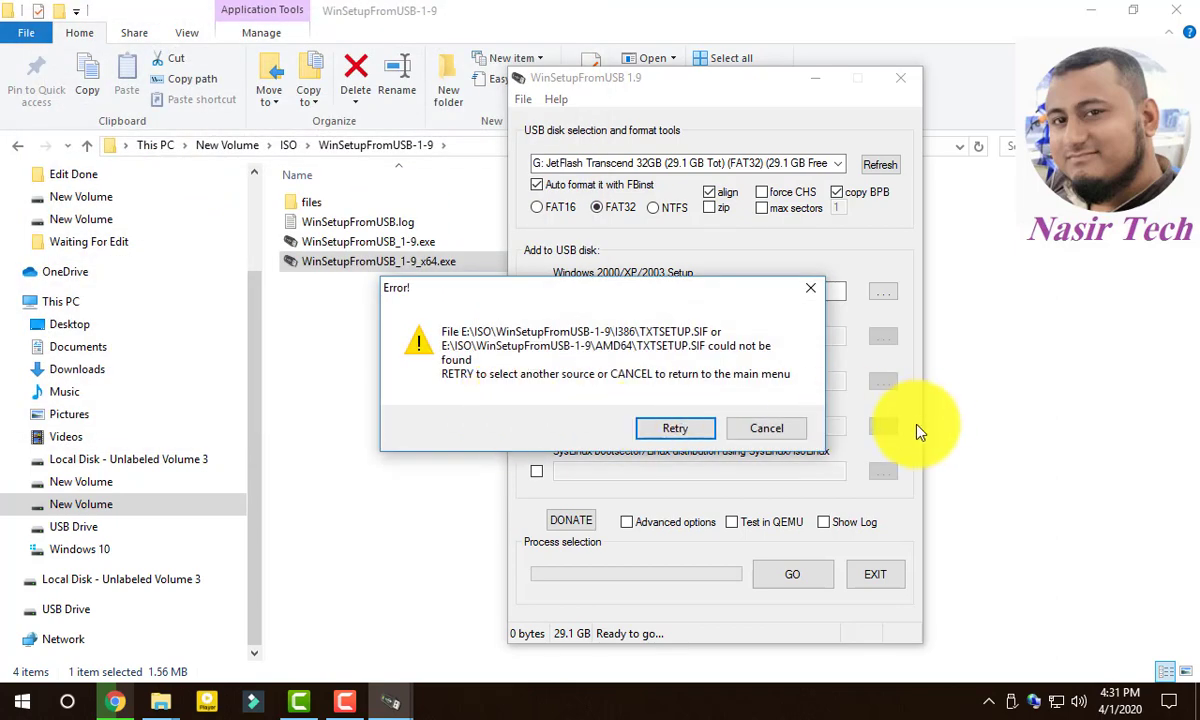
drag(540, 287, 456, 284)
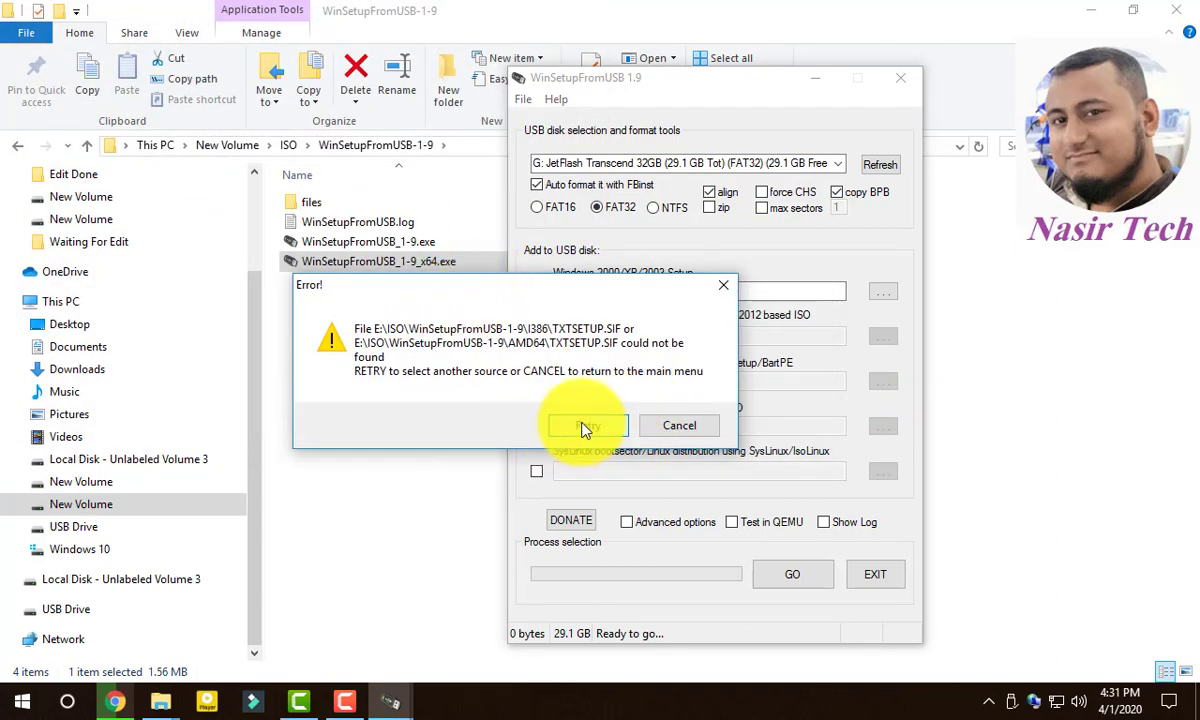
click(681, 428)
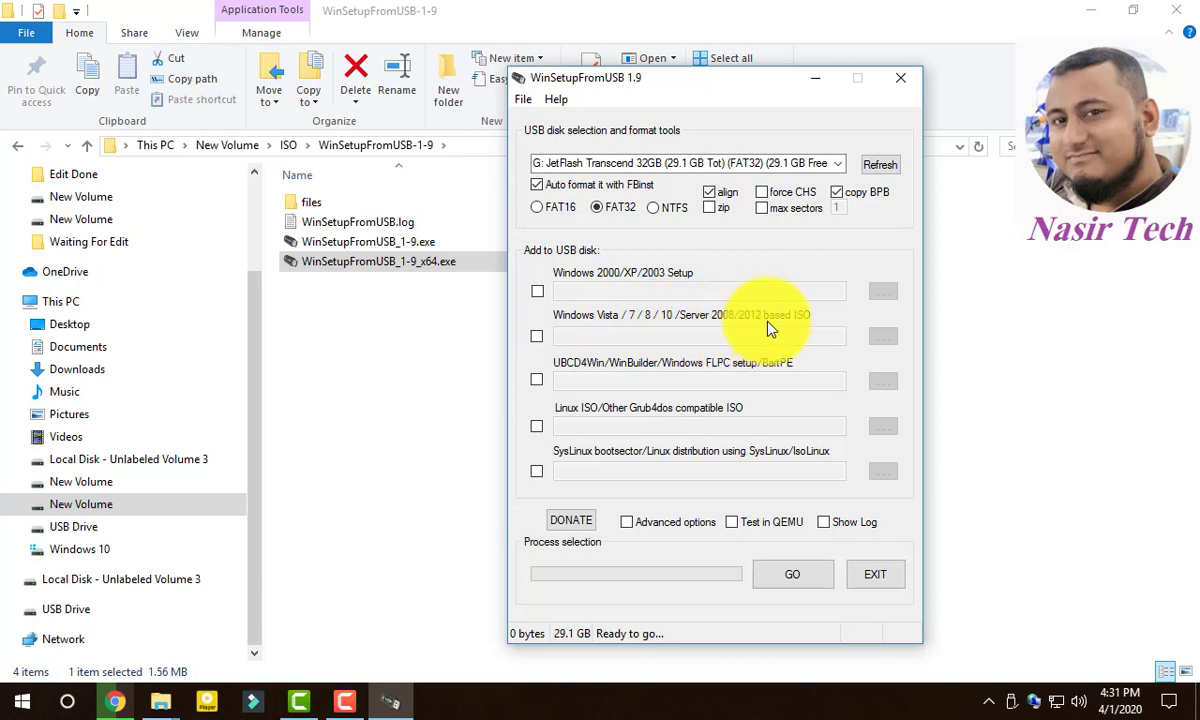
Enable the Windows Vista / 7 / 8 / 10 /Server 2008/2012 based ISO source and accept the (U)EFI support notice.
click(538, 337)
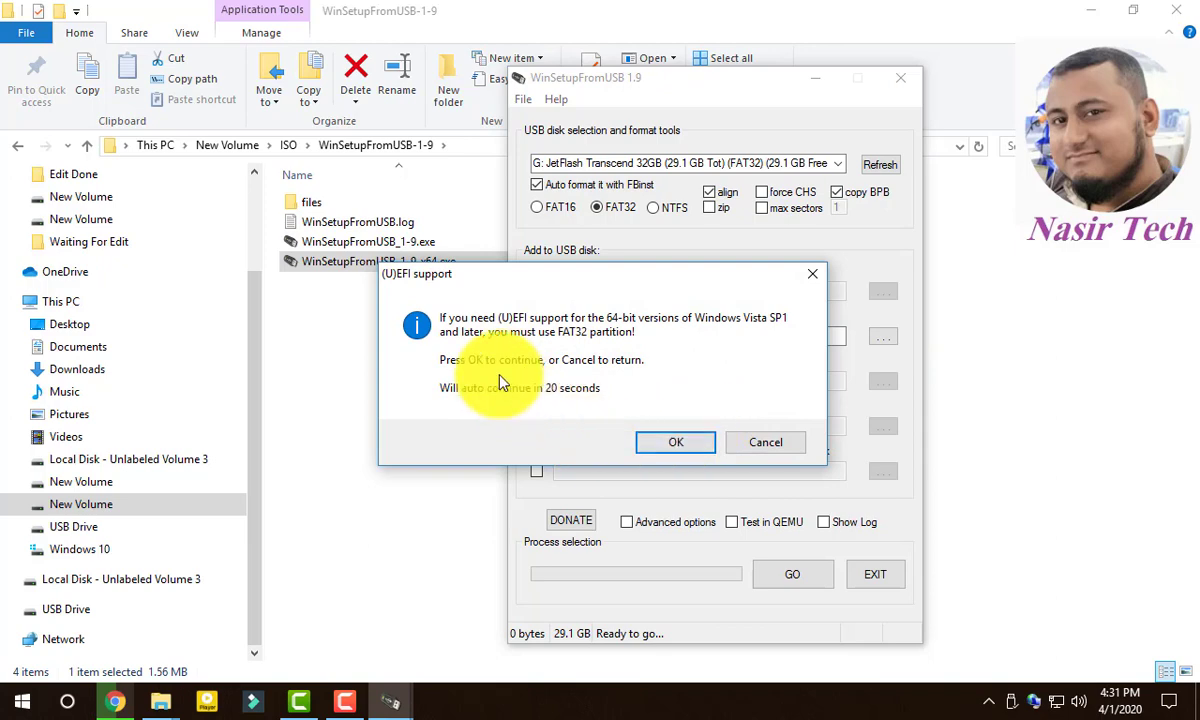
drag(553, 276, 478, 371)
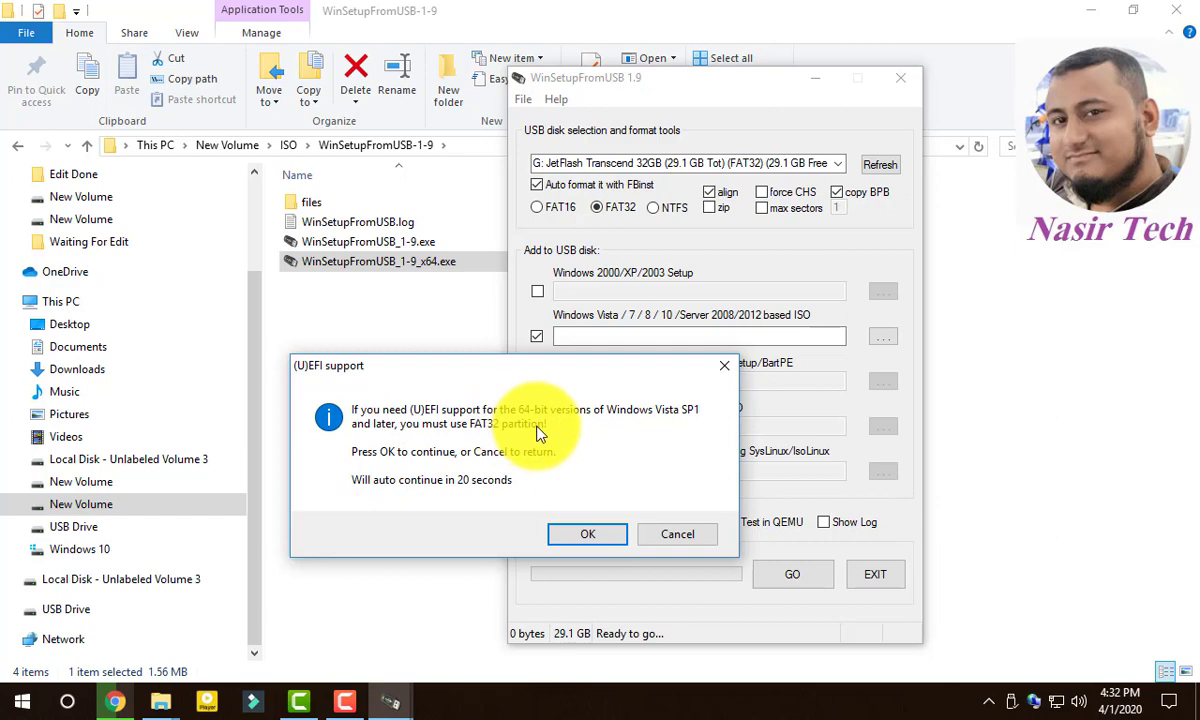
drag(500, 364, 537, 359)
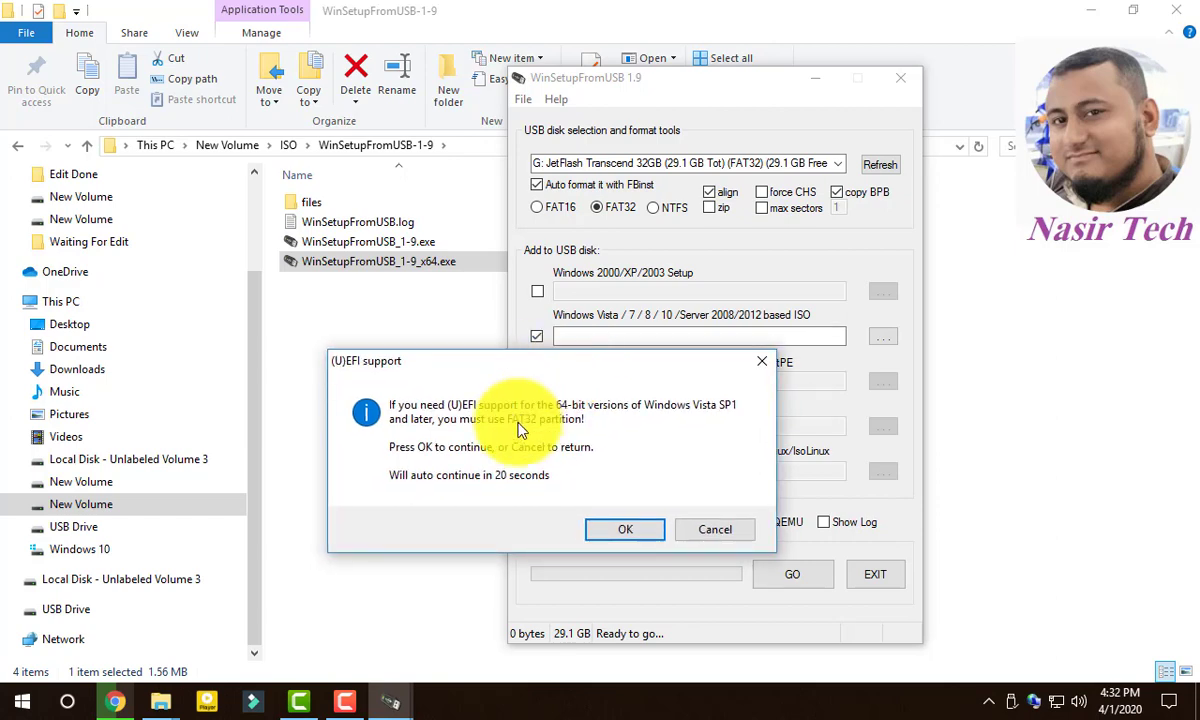
key(Return)
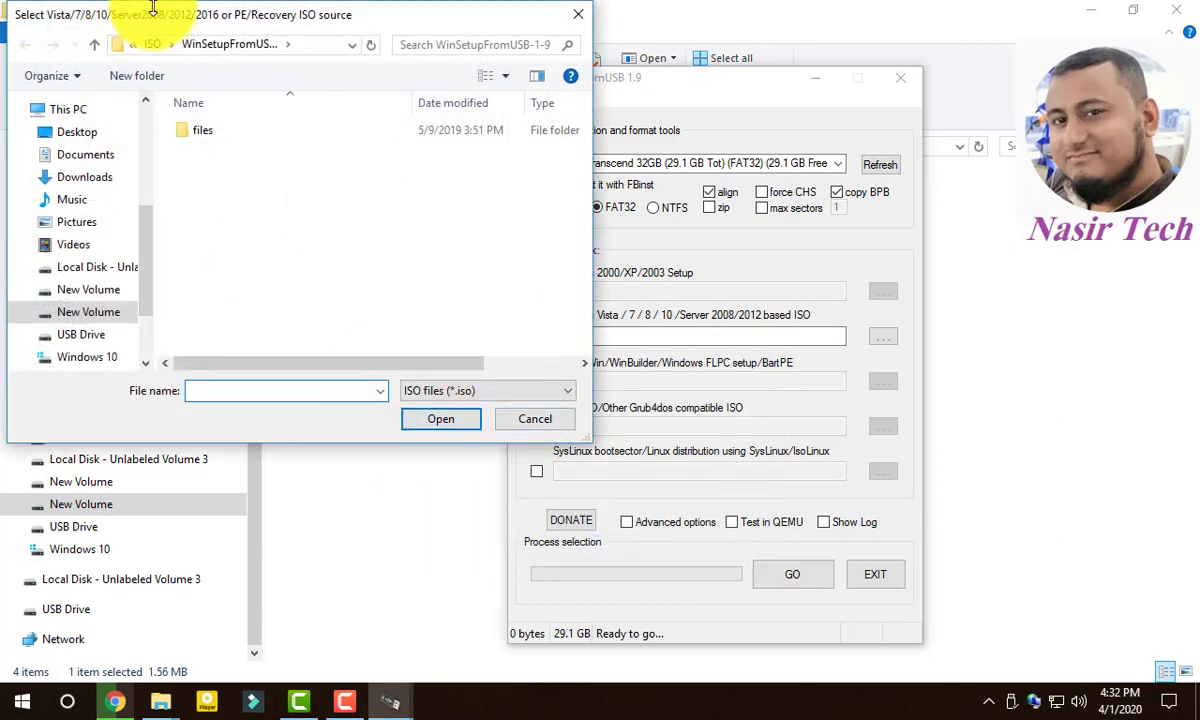
Choose Windows 7 samsung 32 64 bit.iso from the ISO folder on New Volume as the Windows Vista/7/8/10 source.
drag(155, 19, 455, 67)
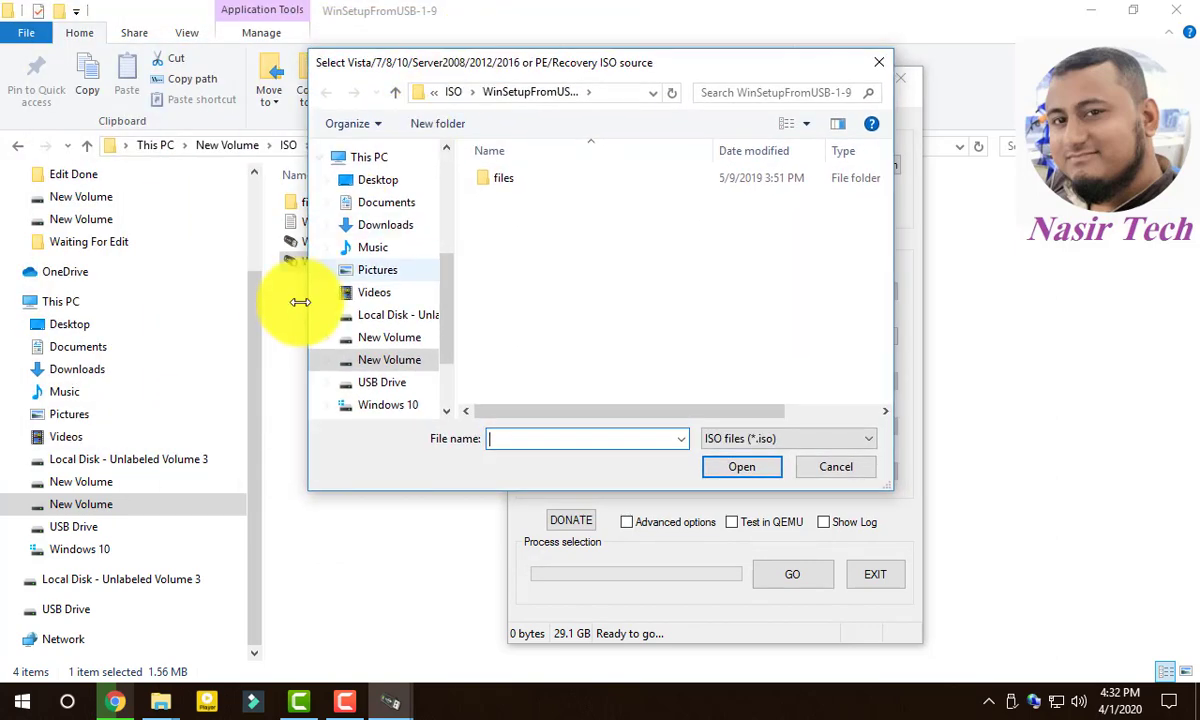
click(405, 363)
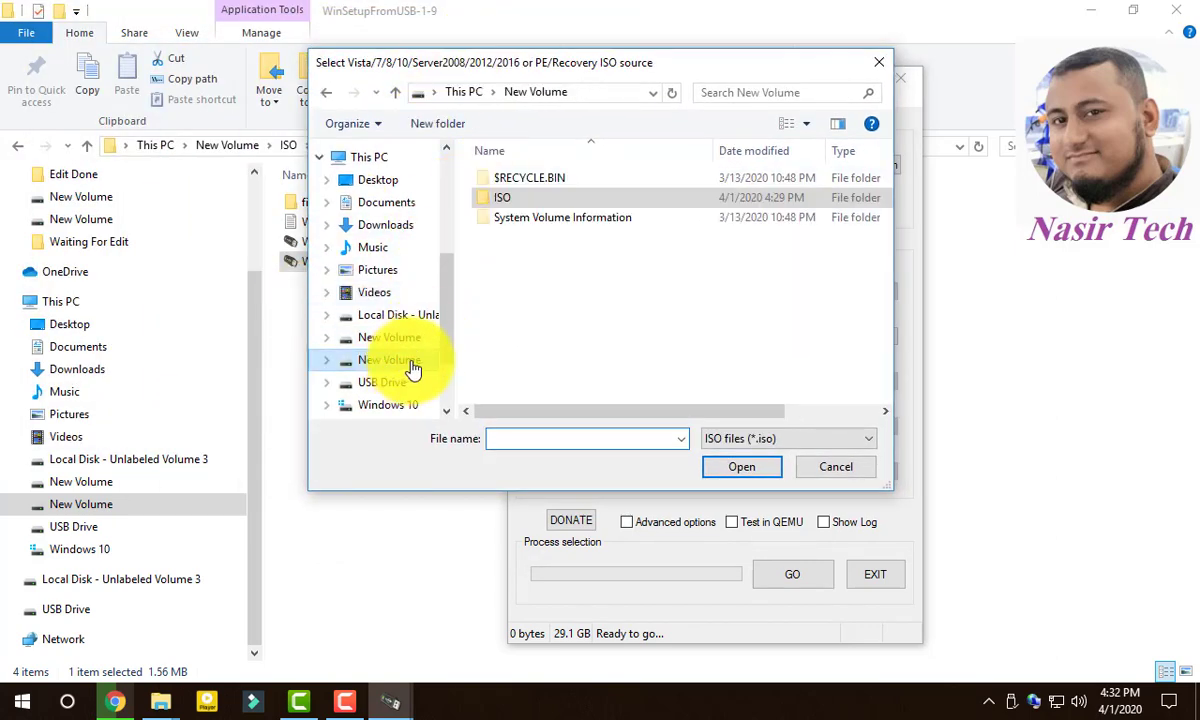
double_click(540, 200)
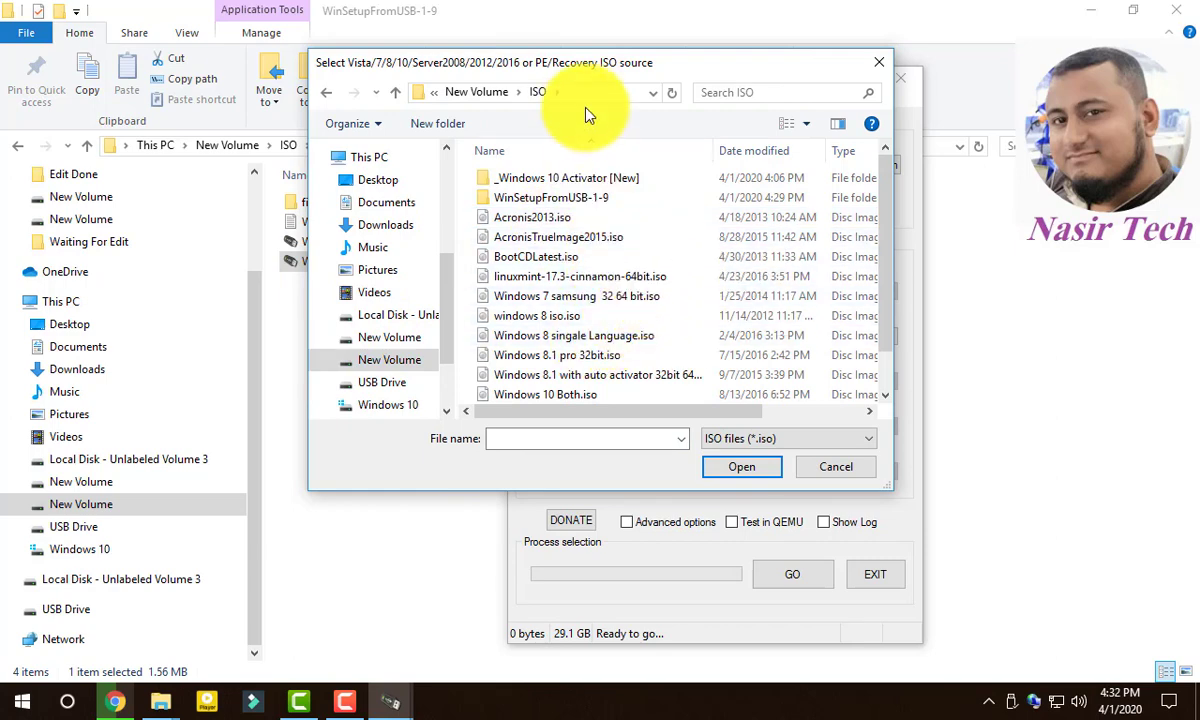
drag(595, 75, 633, 83)
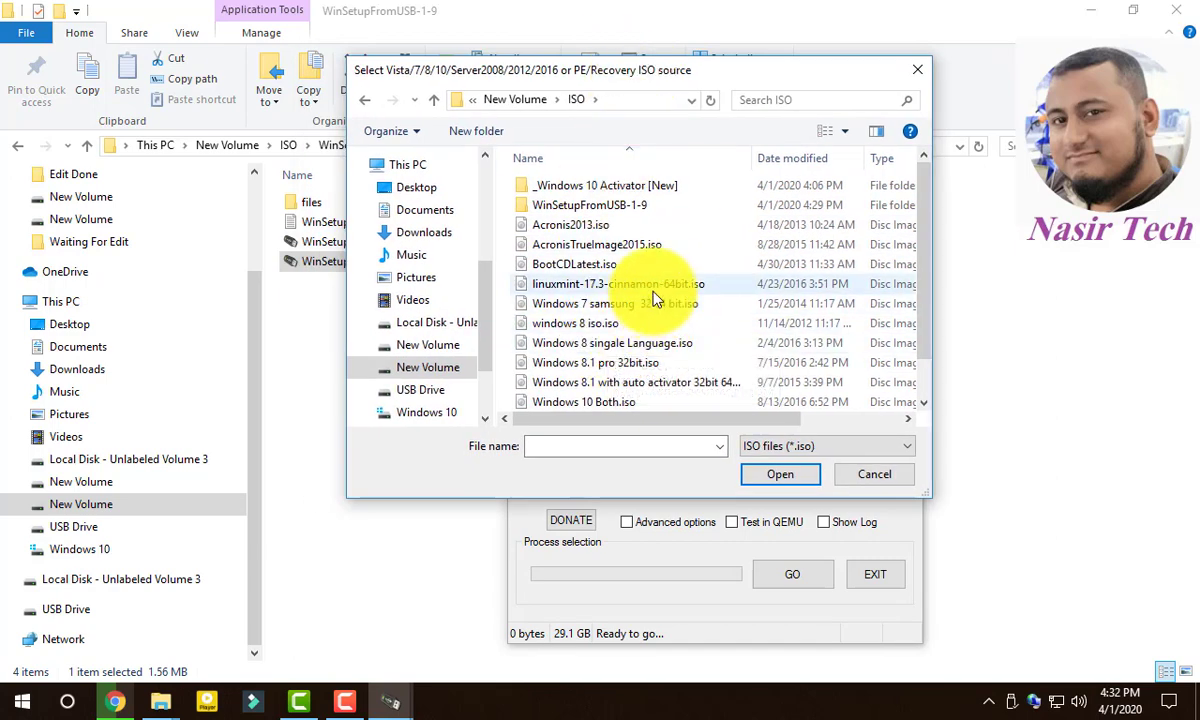
scroll(650, 365, down, 1)
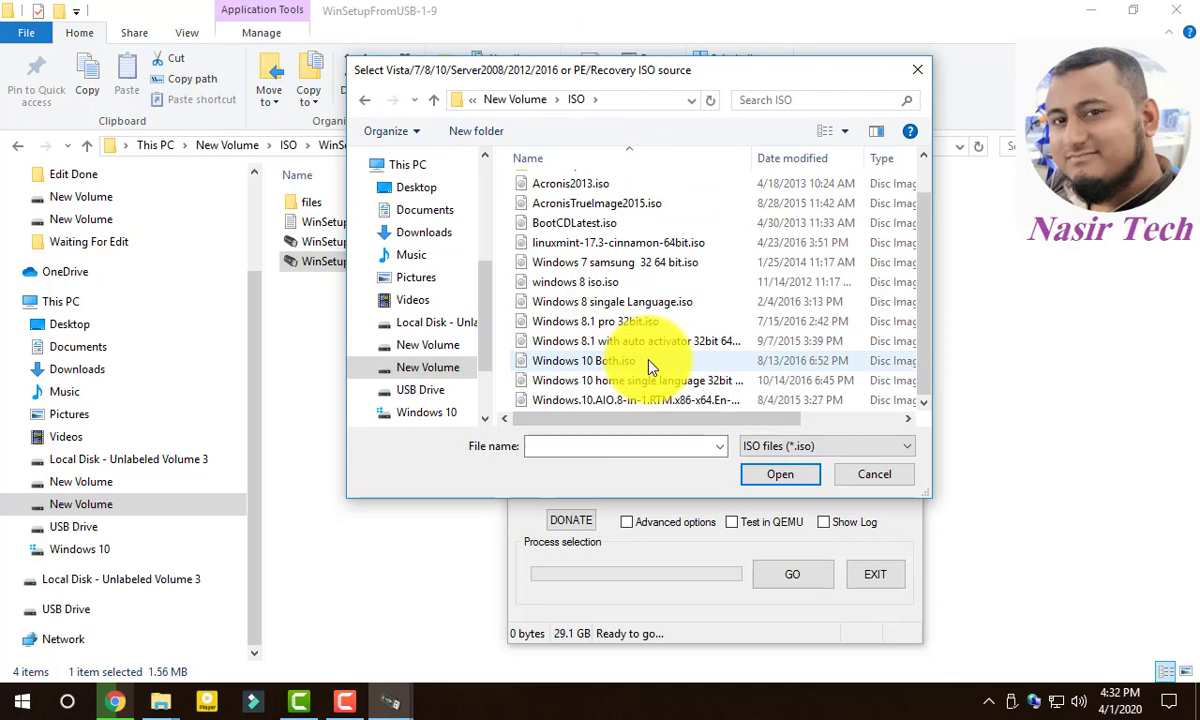
scroll(650, 365, up, 1)
click(640, 303)
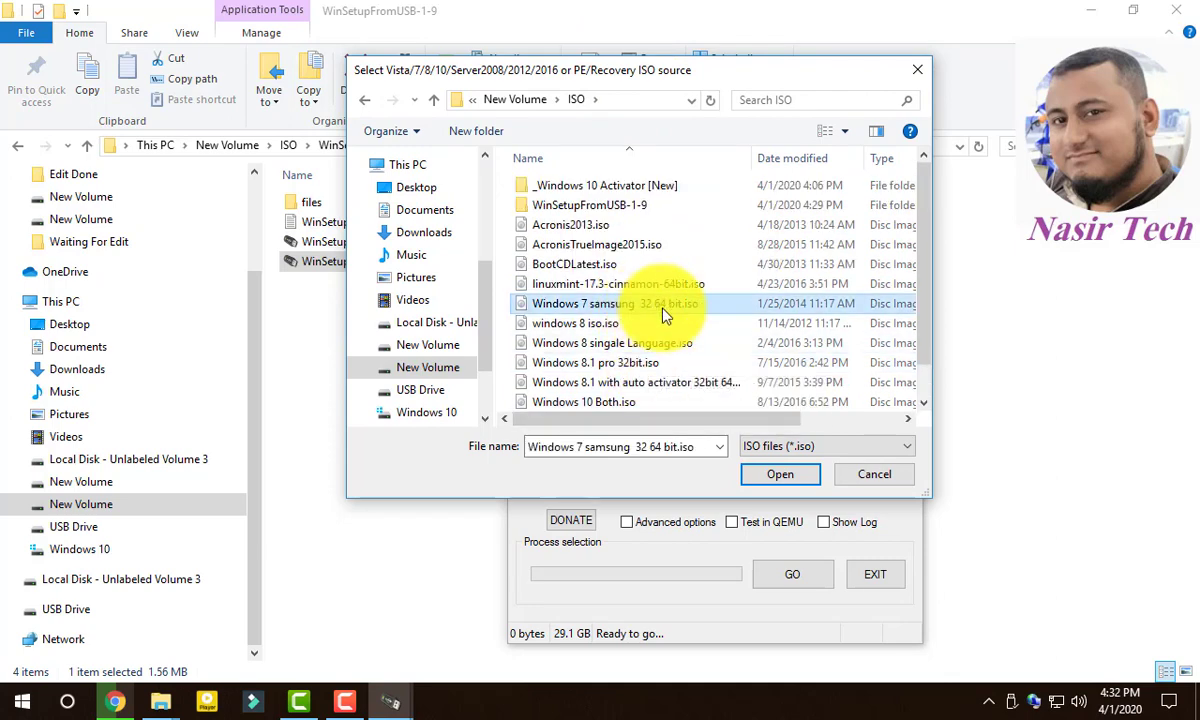
click(782, 475)
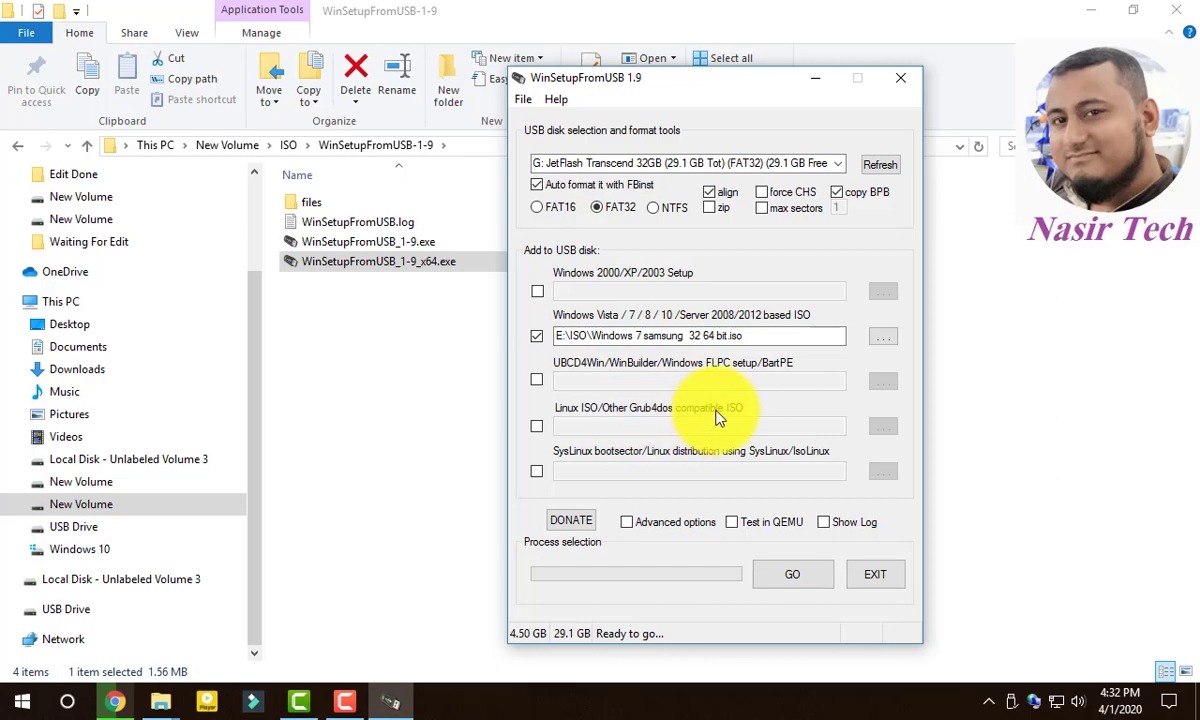
Add AcronisTrueImage2015.iso as the Linux ISO/Other Grub4dos compatible source and accept AcronisTrueImage2015 as its boot menu name.
click(536, 426)
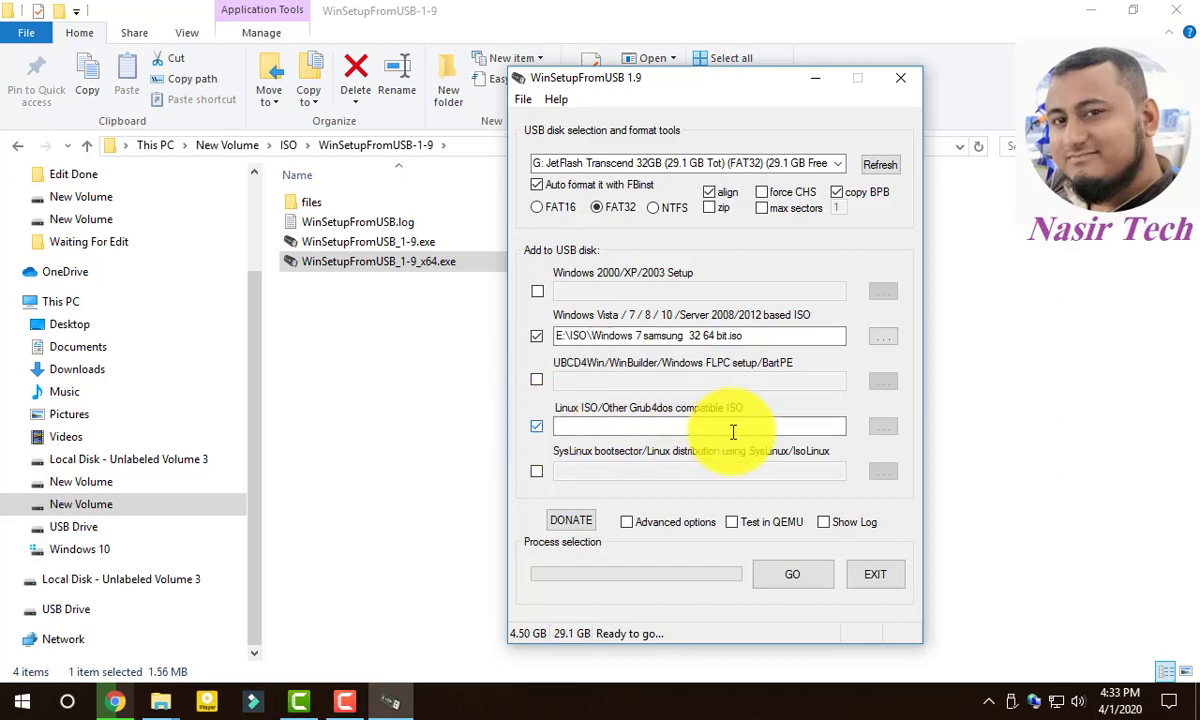
click(883, 429)
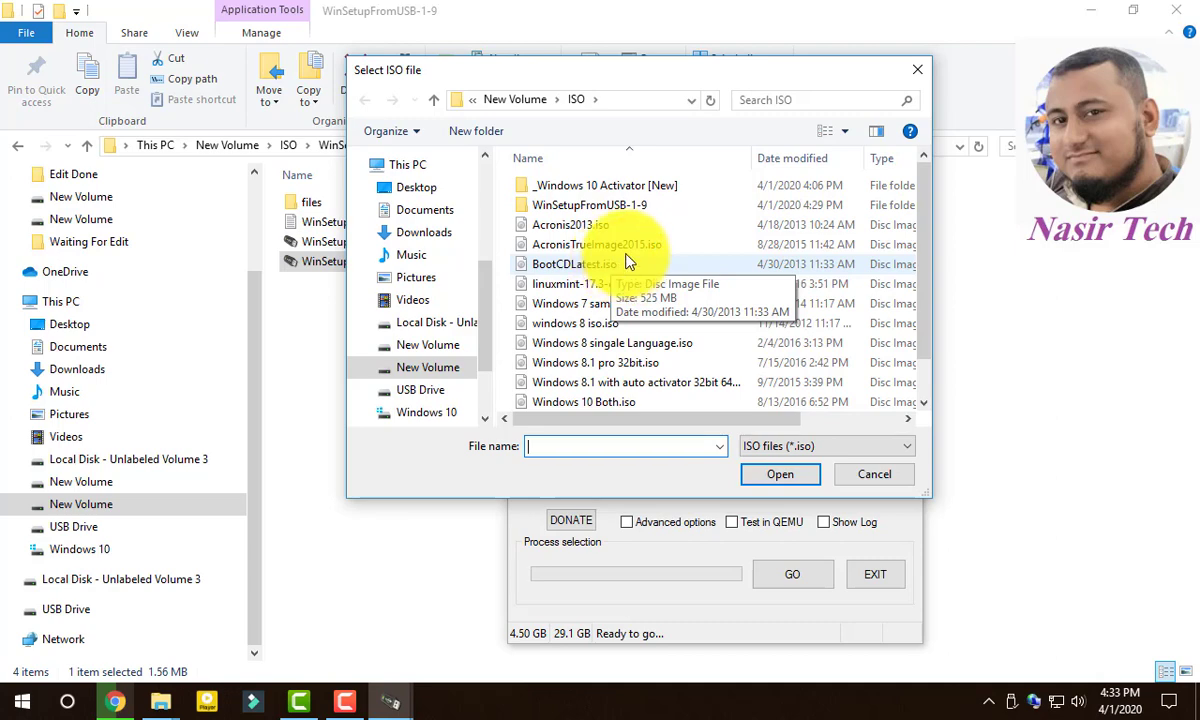
double_click(650, 247)
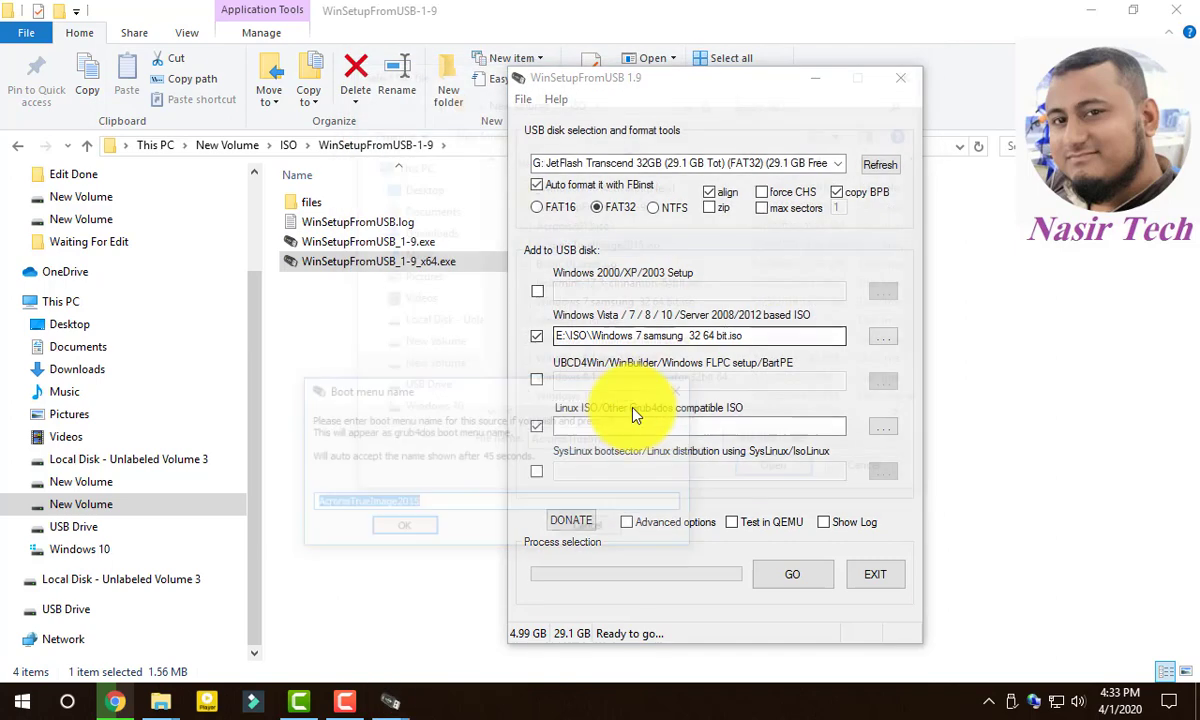
click(400, 530)
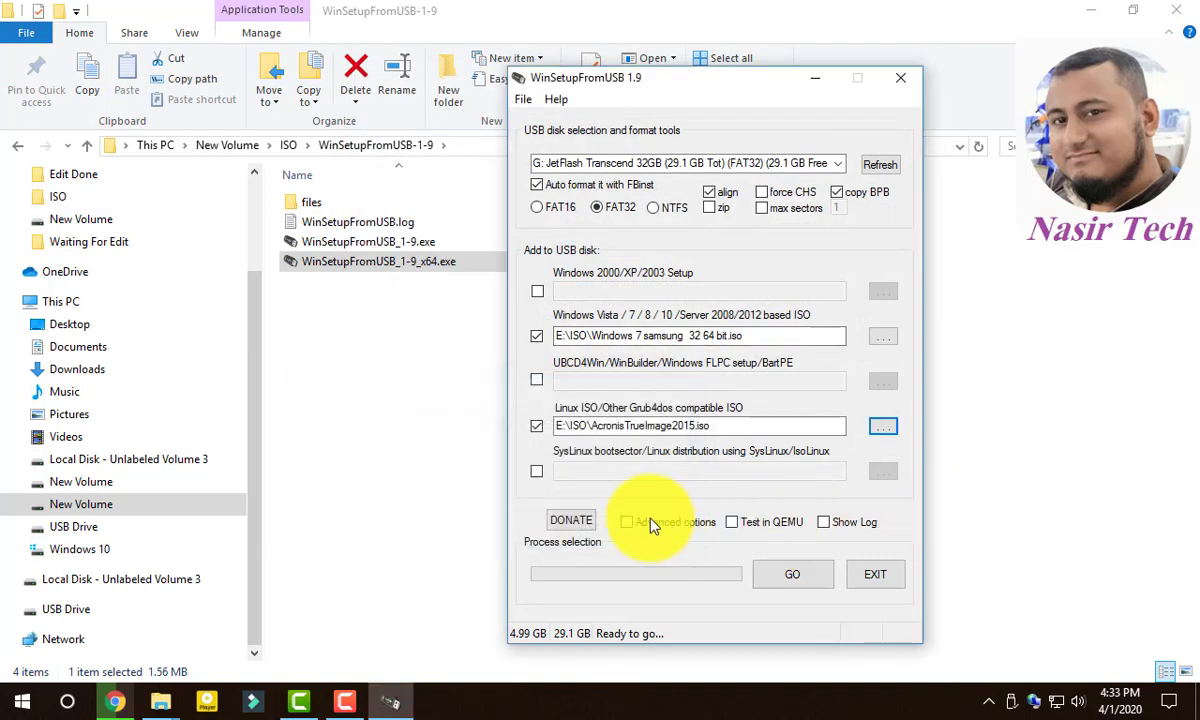
Start writing the sources to the USB disk and confirm erasing all data and partitions on the JetFlash Transcend 32GB drive.
click(795, 574)
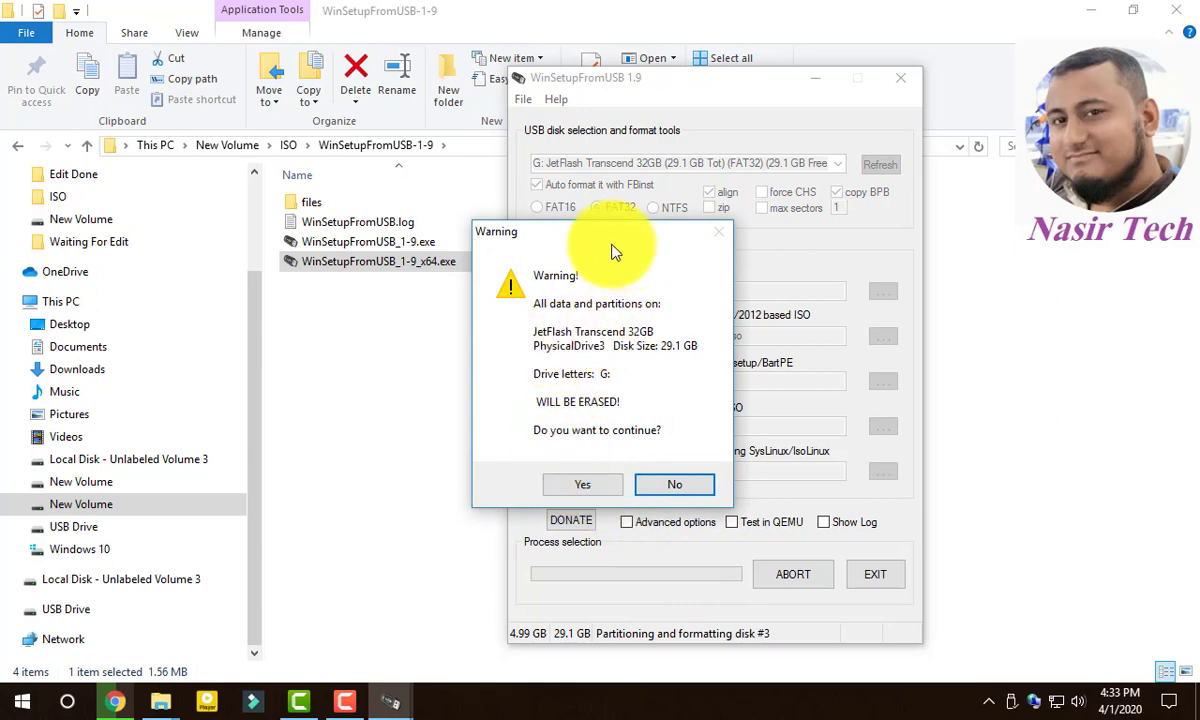
drag(600, 235, 523, 260)
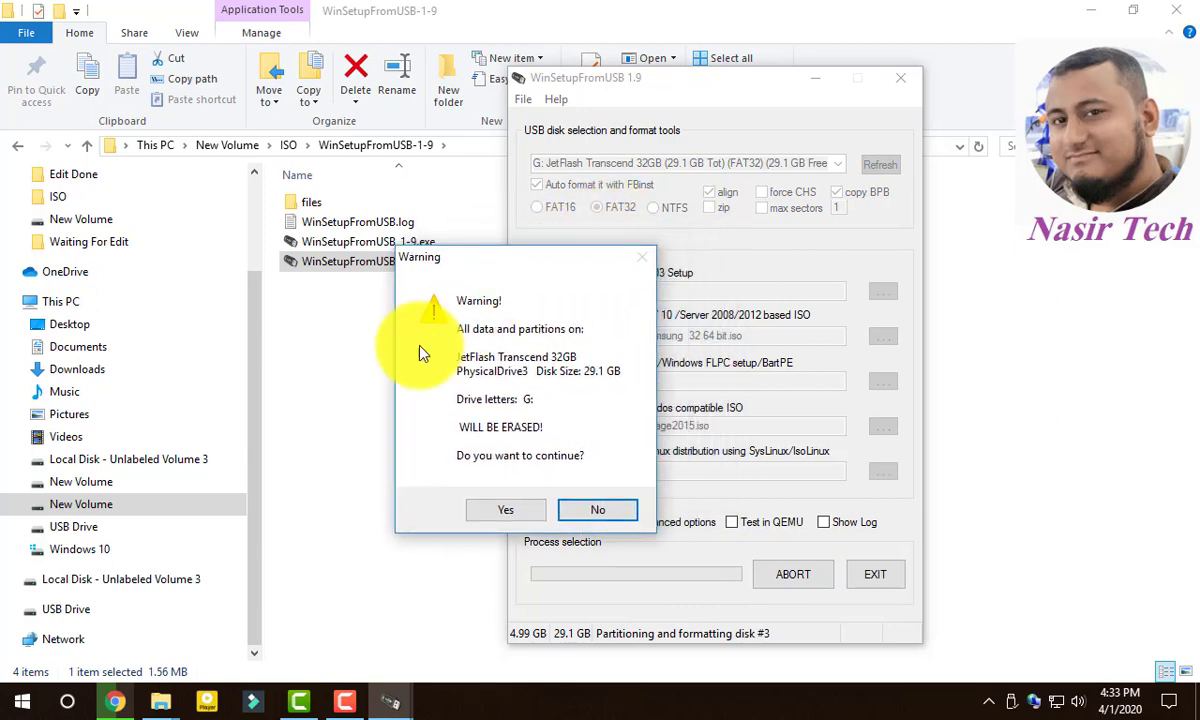
click(496, 509)
click(665, 549)
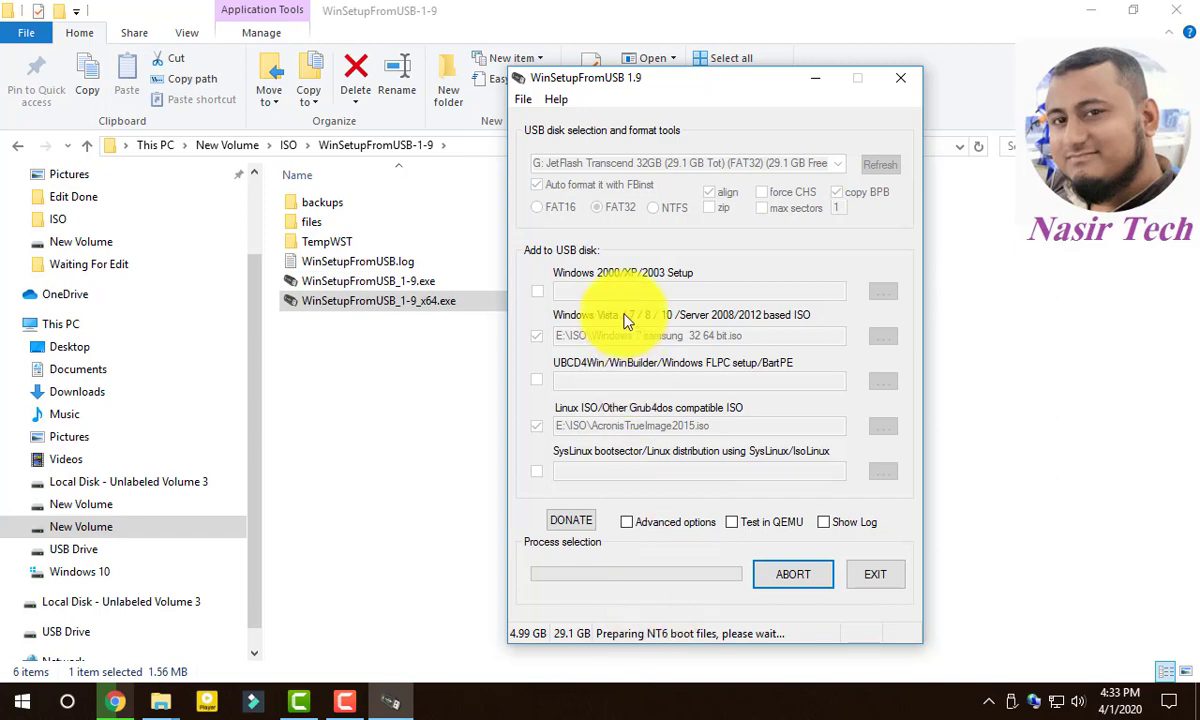
drag(697, 80, 769, 72)
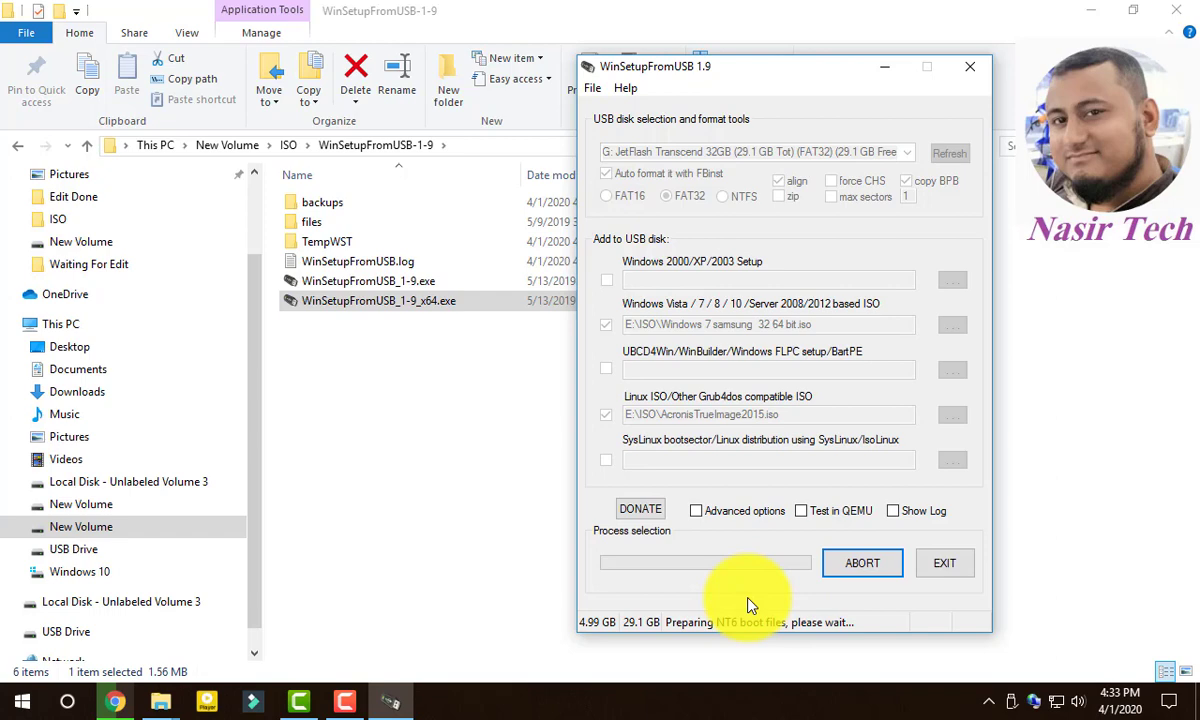
Check the status of the Aut2Exe process in Task Manager, leave it running and close Task Manager.
key(ctrl+shift+Escape)
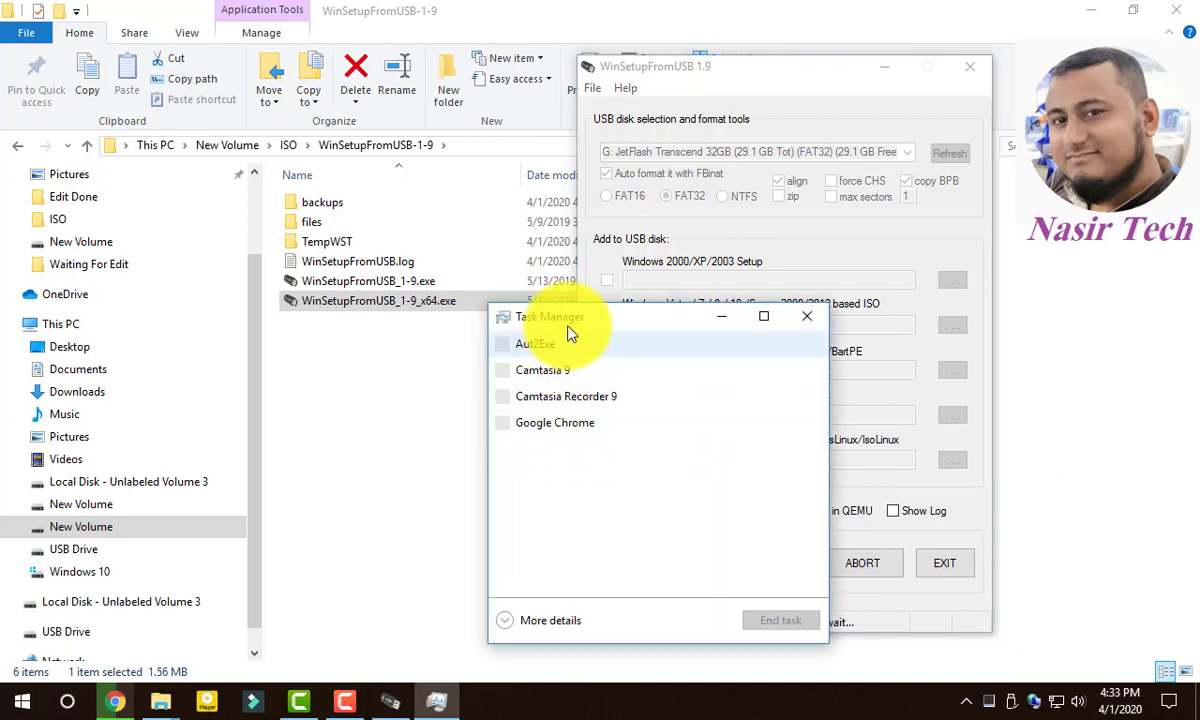
drag(568, 318, 322, 308)
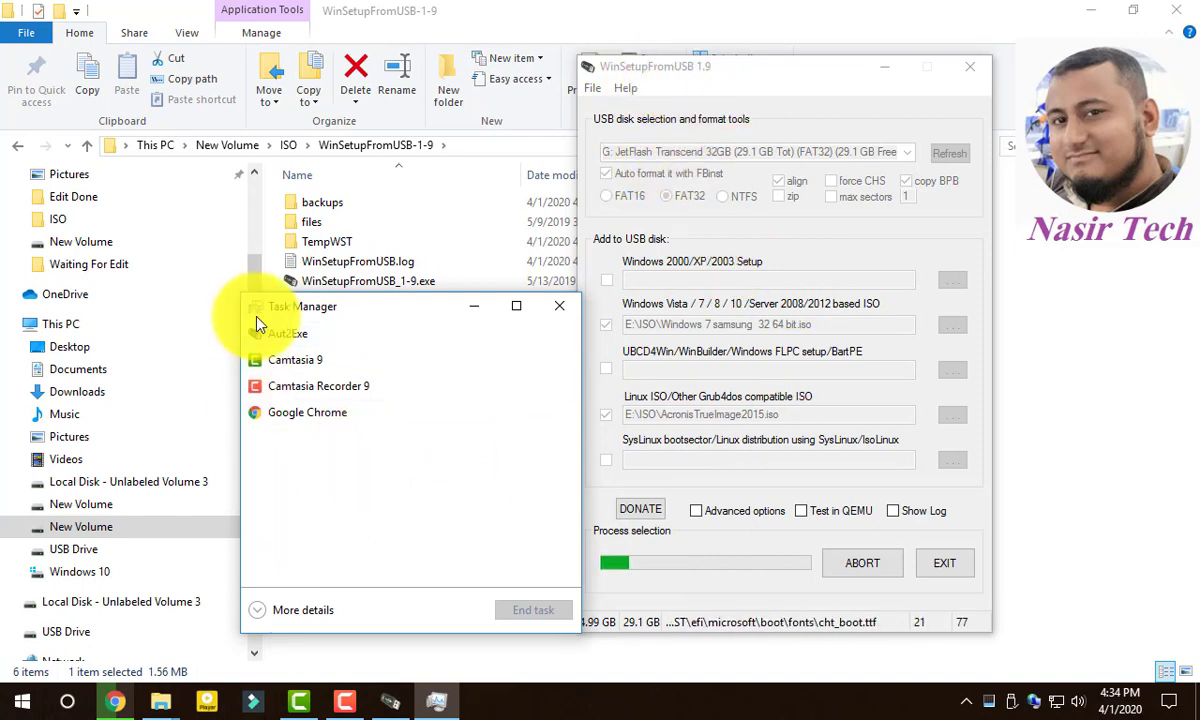
drag(356, 308, 388, 338)
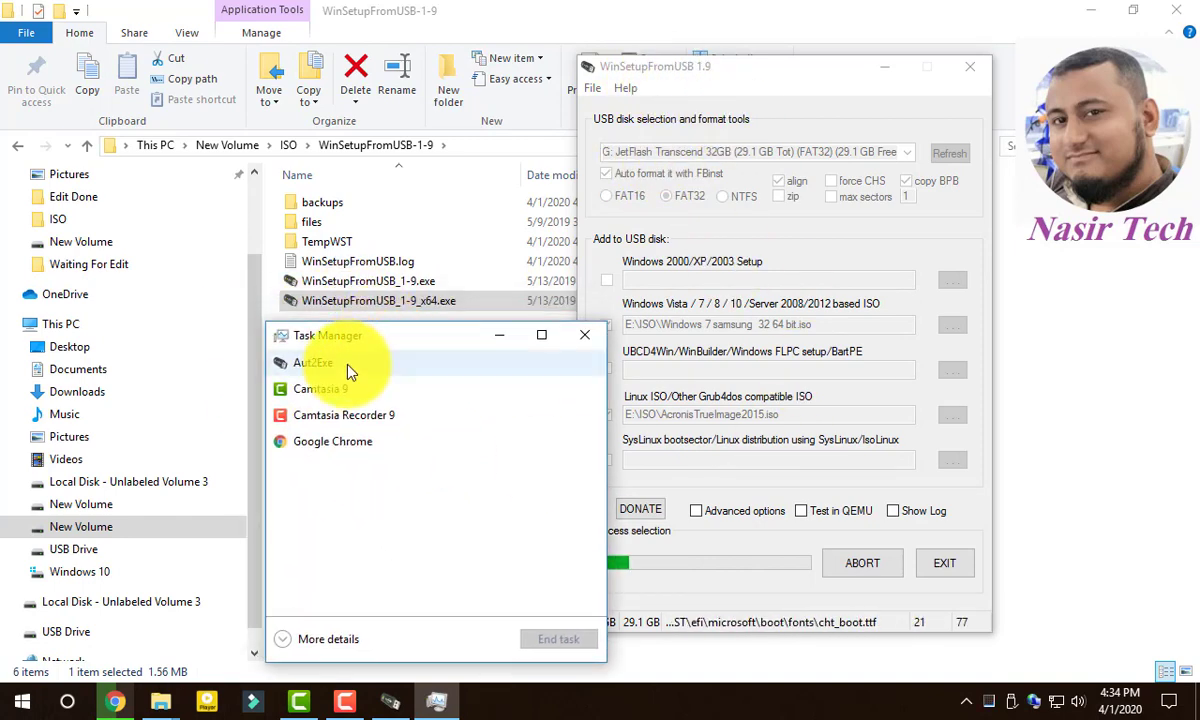
click(345, 372)
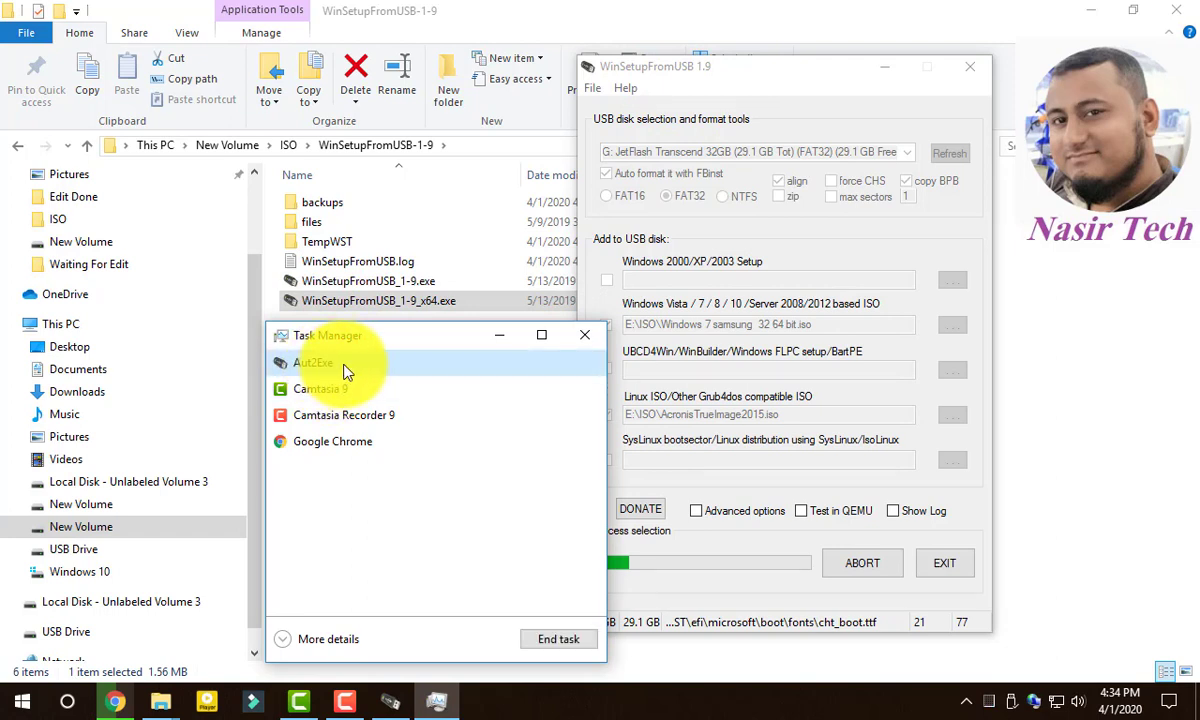
right_click(344, 368)
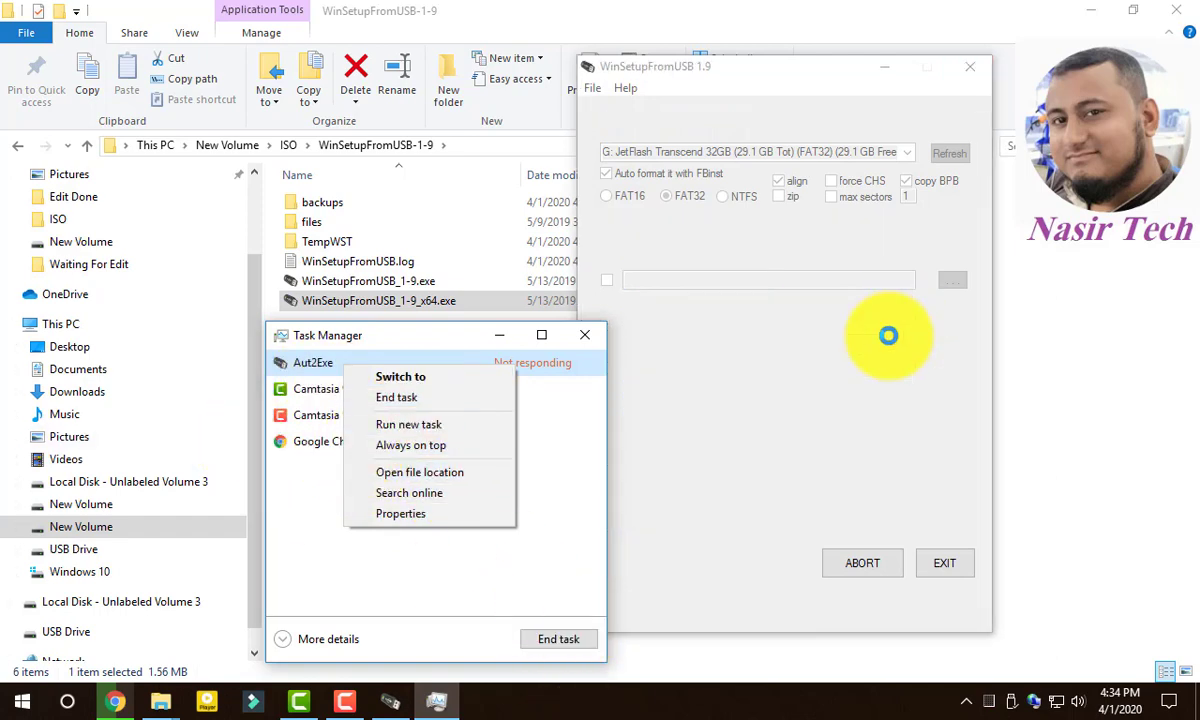
drag(400, 340, 419, 319)
right_click(386, 348)
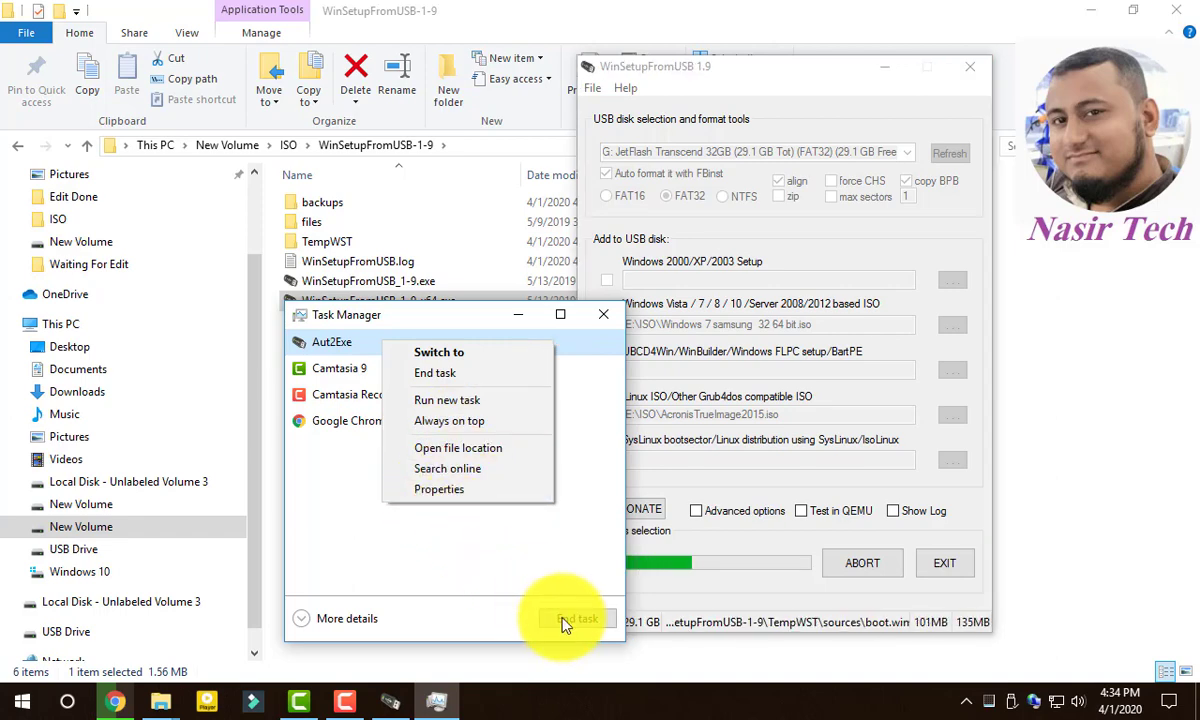
click(428, 316)
click(603, 314)
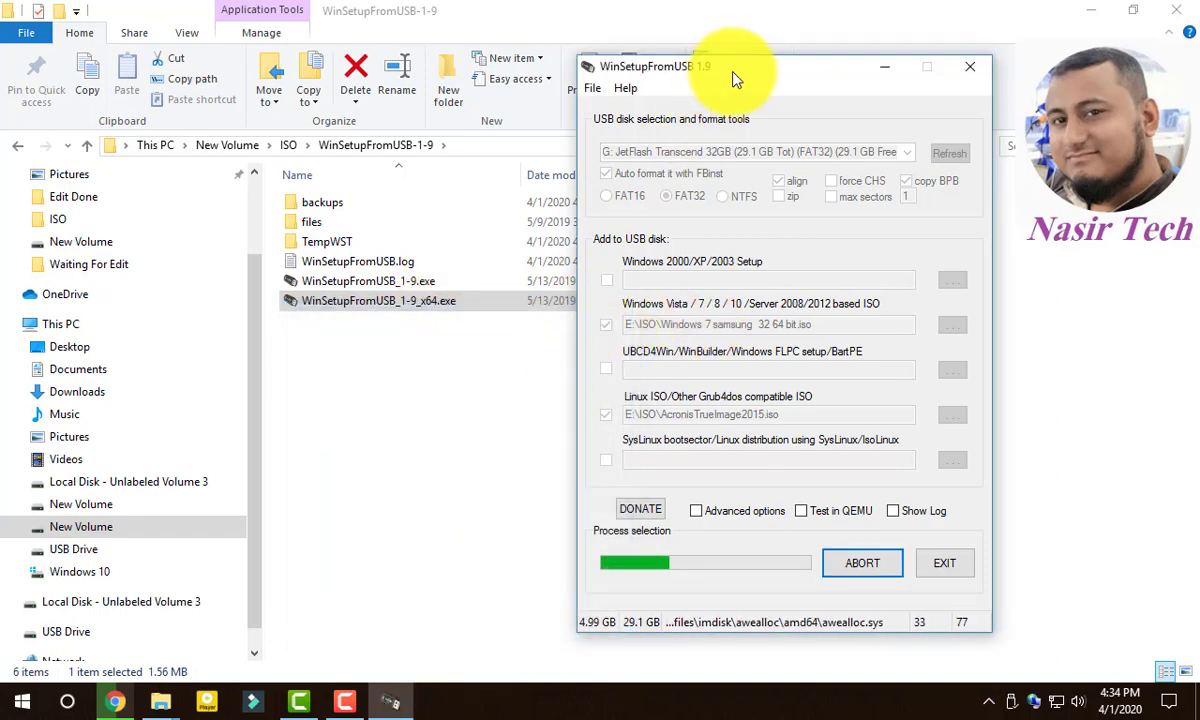
Move the WinSetupFromUSB window aside while the files are copied and dismiss the job completion notice.
drag(733, 78, 749, 77)
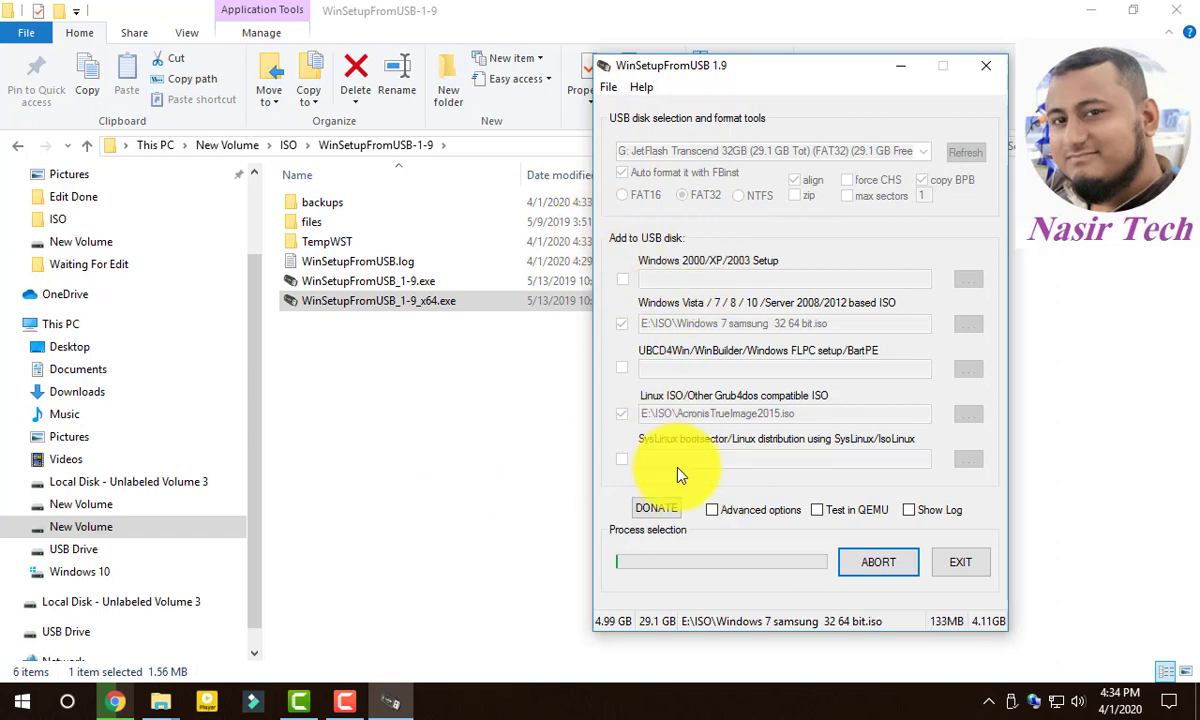
drag(768, 69, 781, 76)
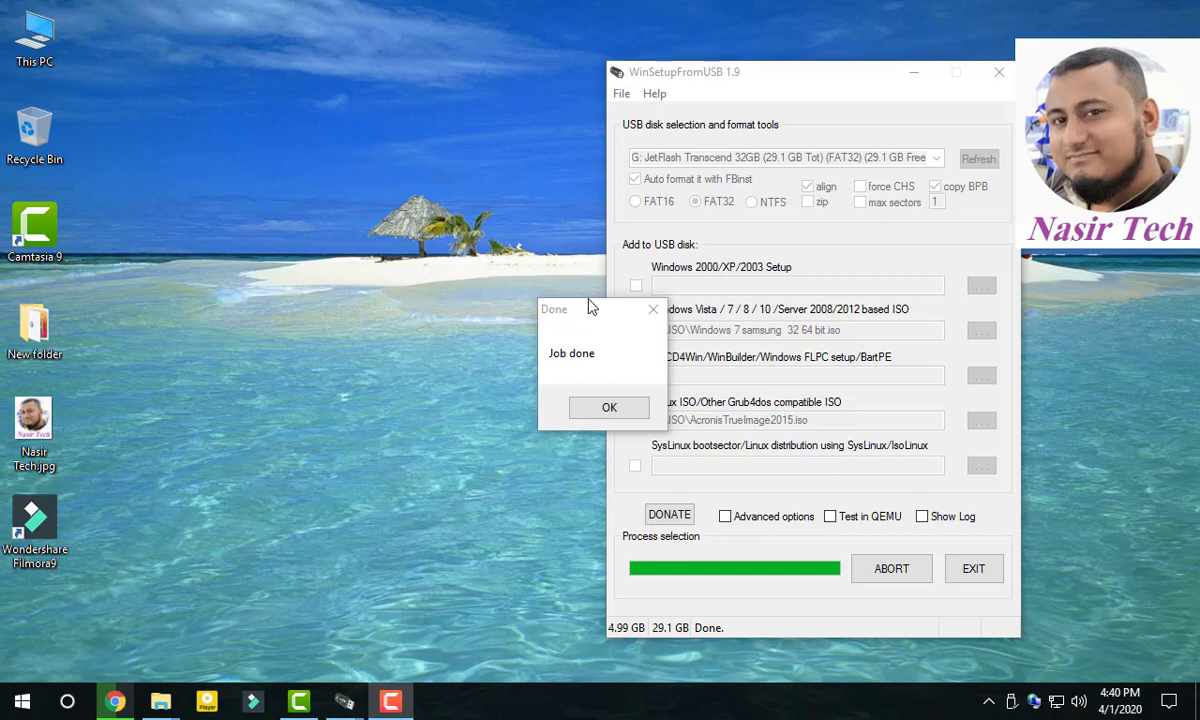
click(610, 406)
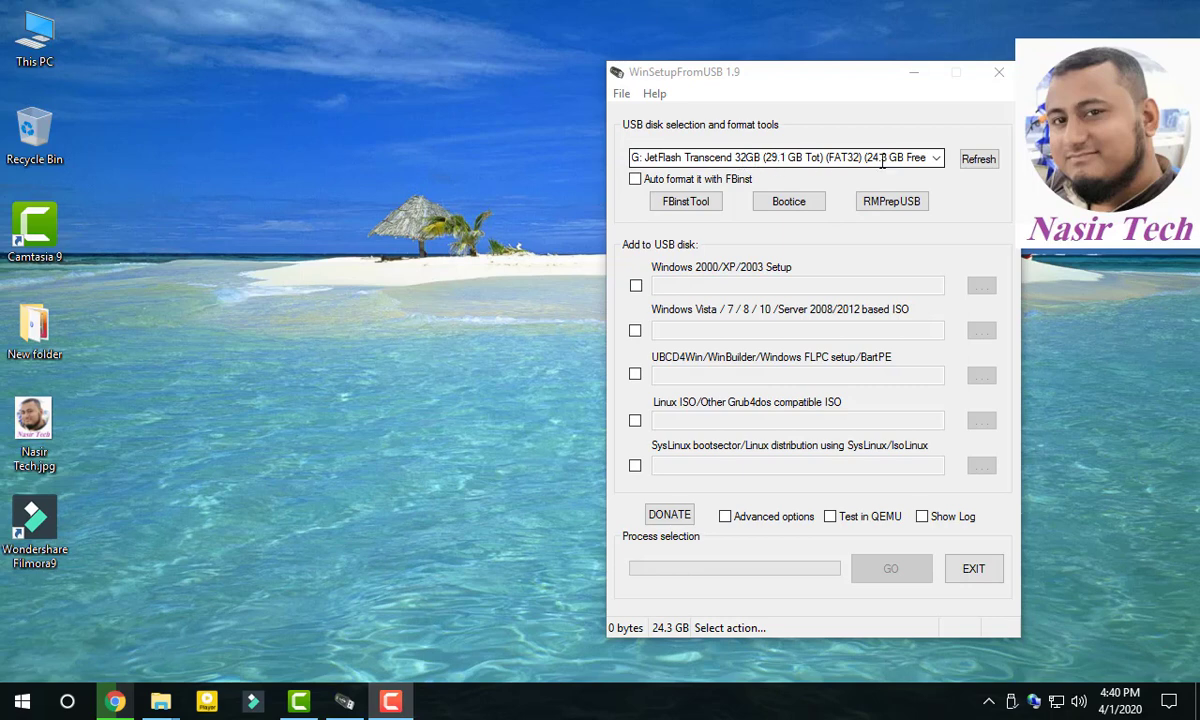
Add windows 8 iso.iso as the Windows Vista/7/8/10 source and accept splitting the file for the FAT32 partition.
click(634, 331)
click(634, 331)
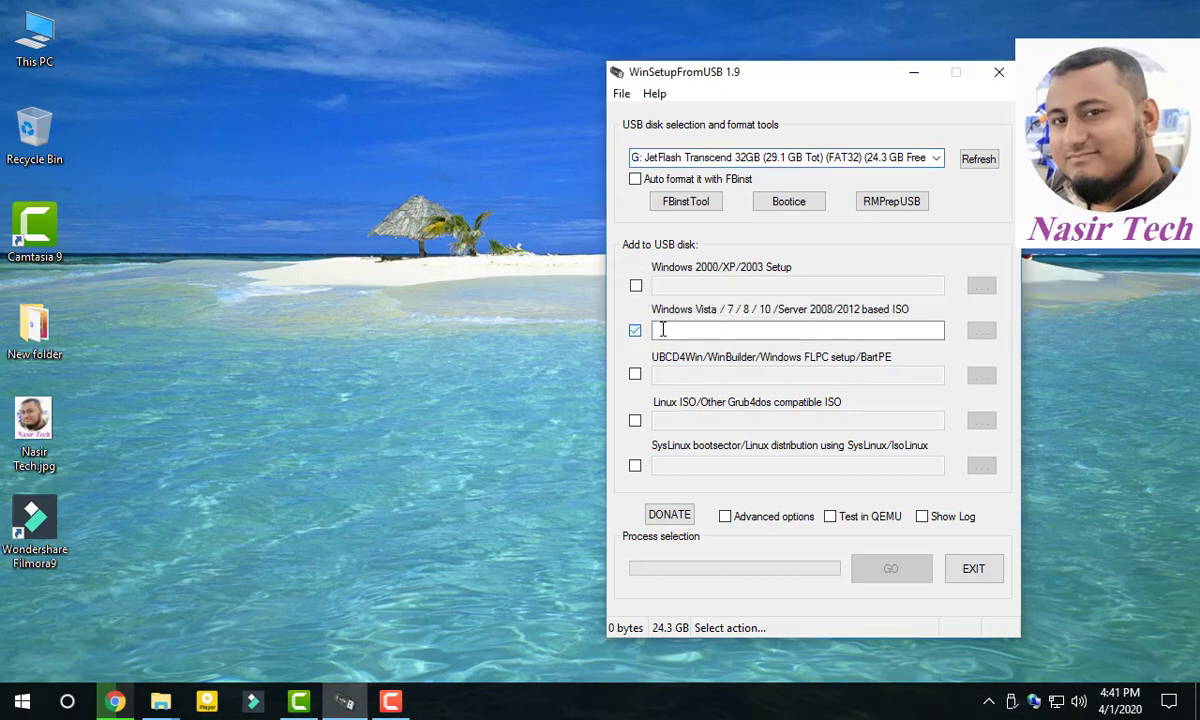
click(981, 331)
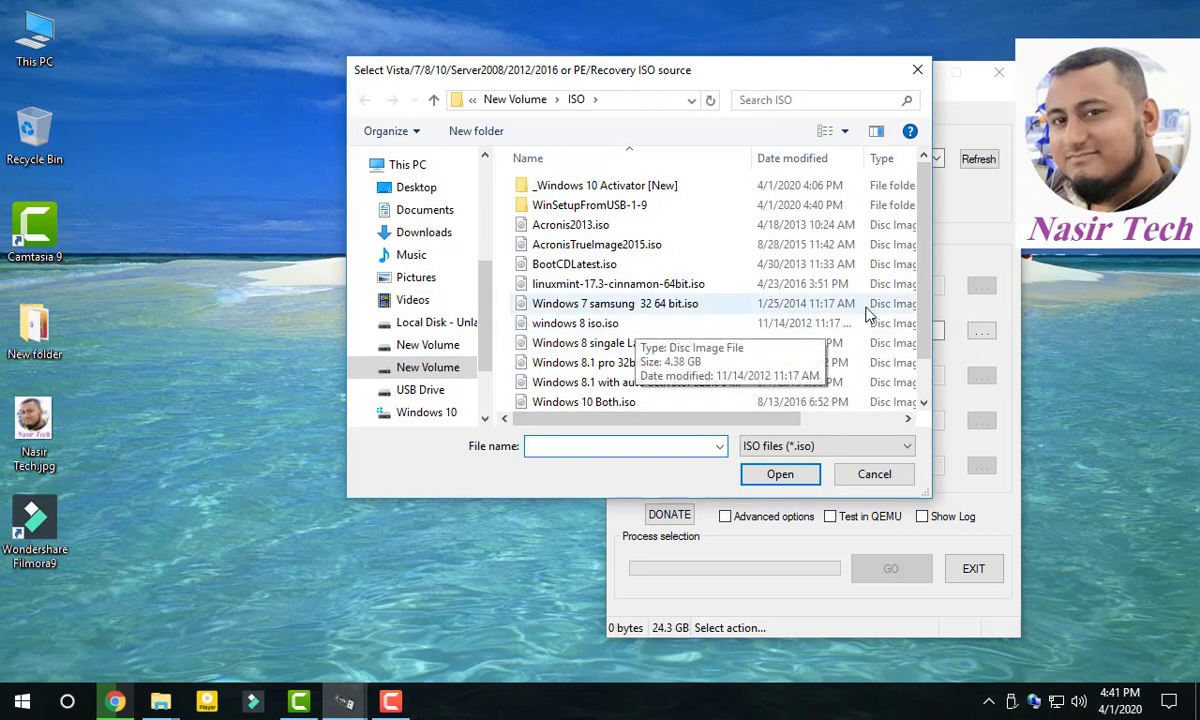
drag(931, 322, 1195, 322)
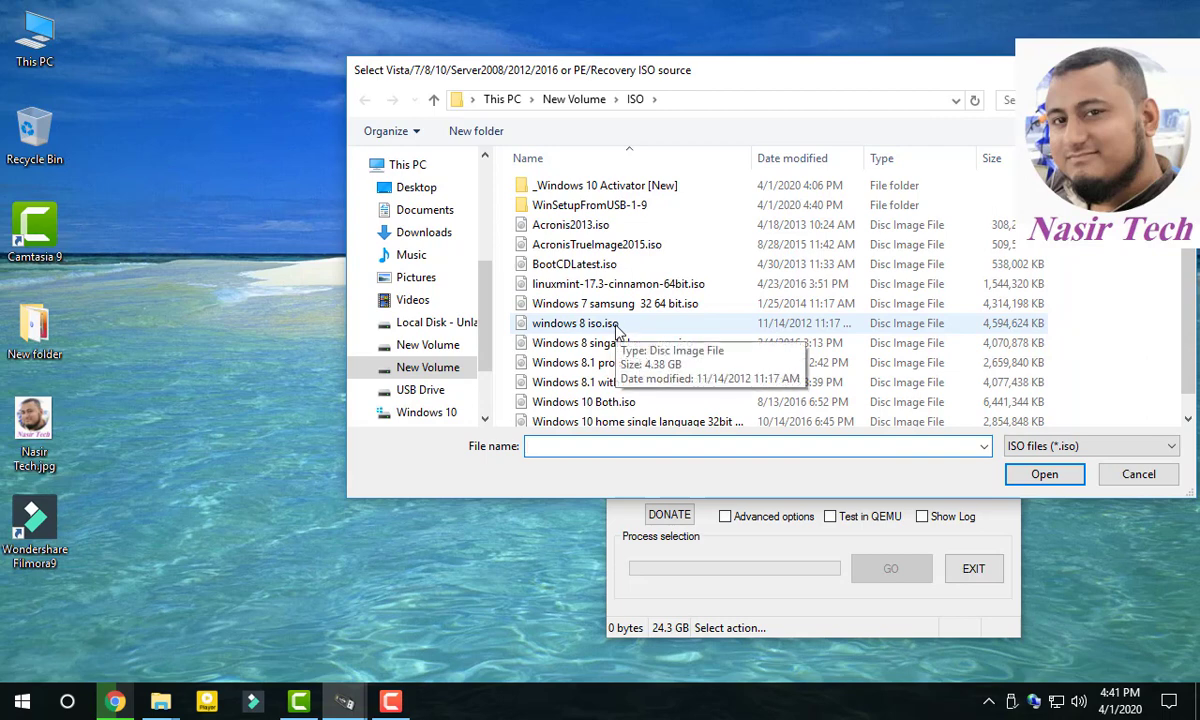
click(617, 326)
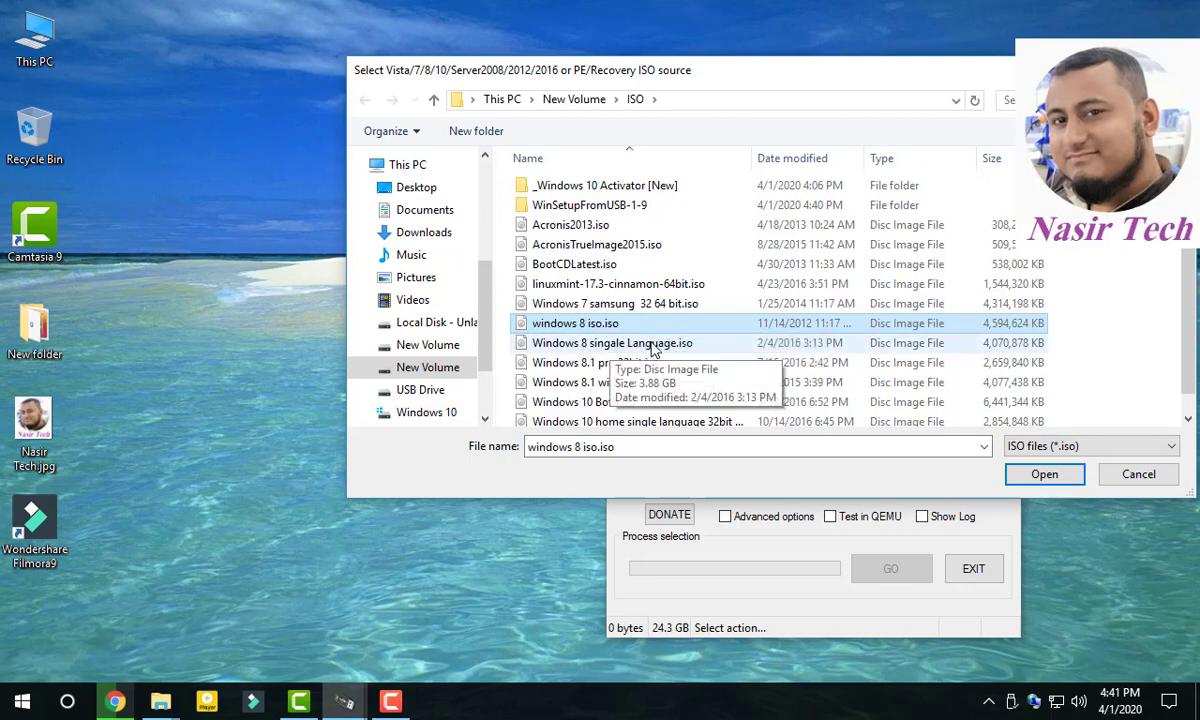
click(563, 345)
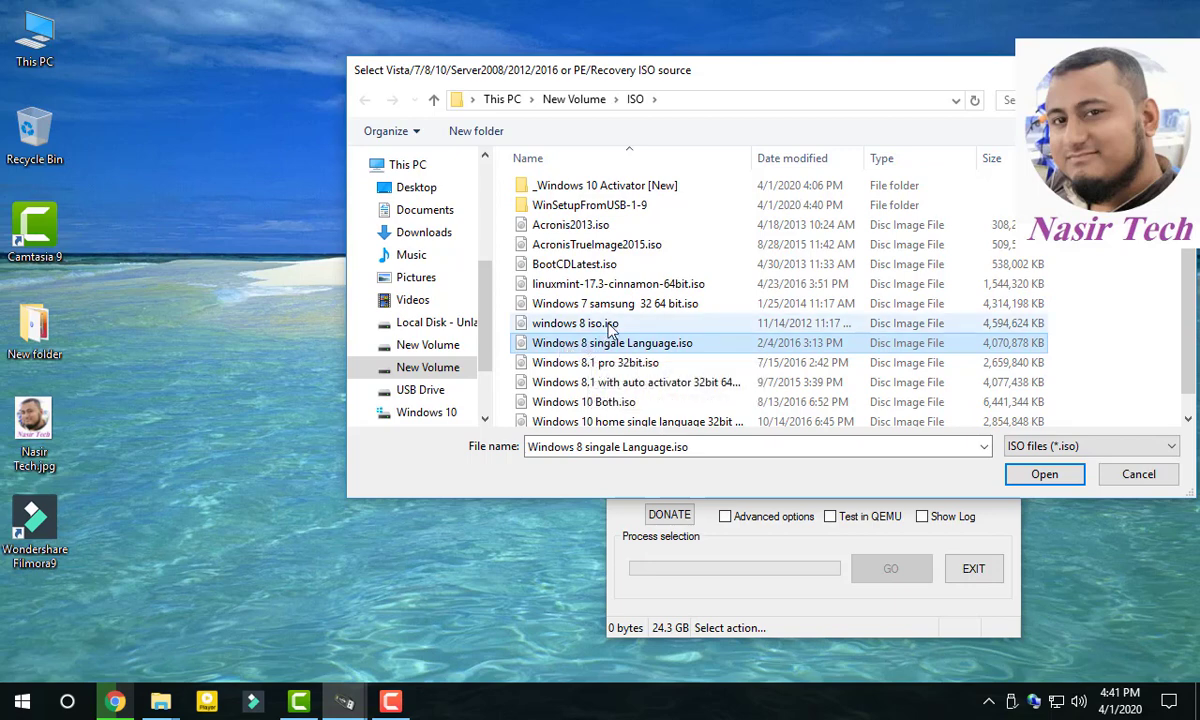
click(615, 326)
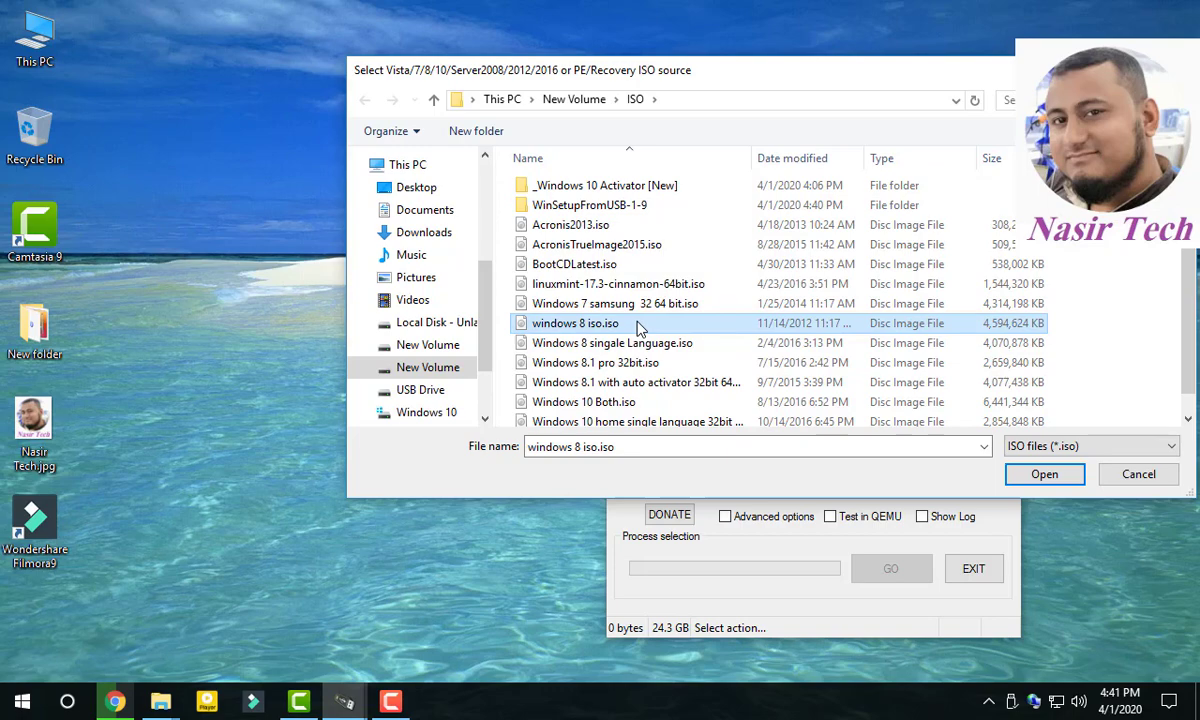
double_click(640, 328)
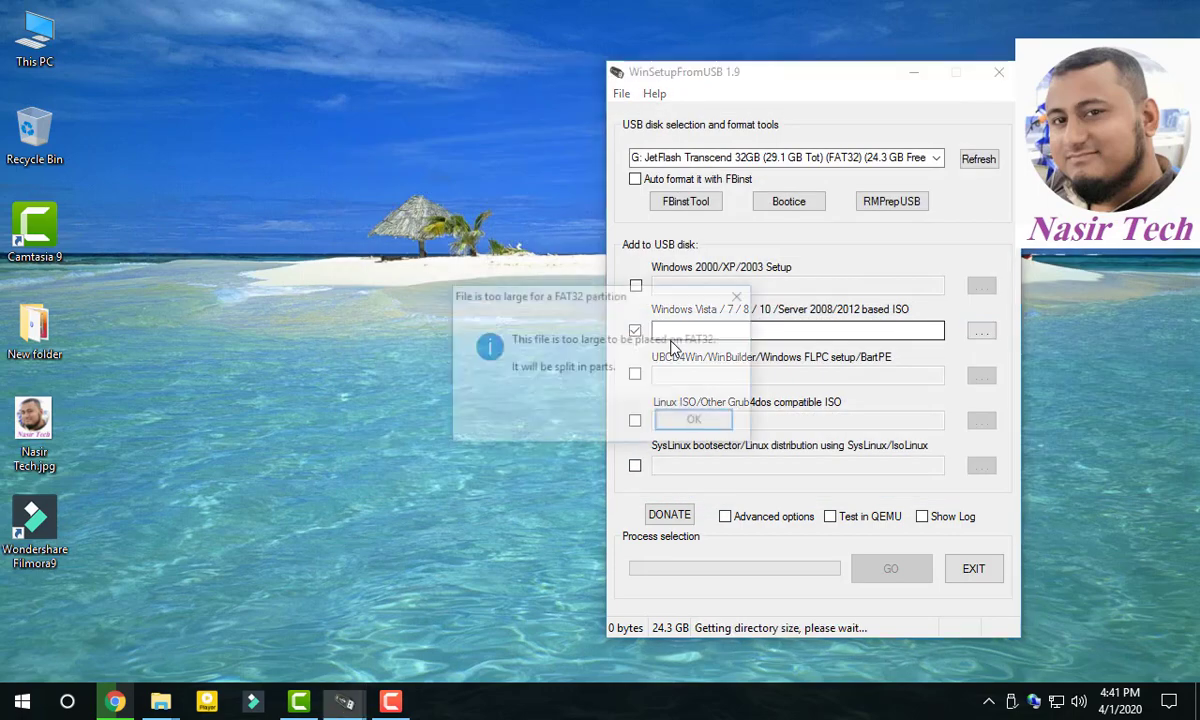
click(674, 421)
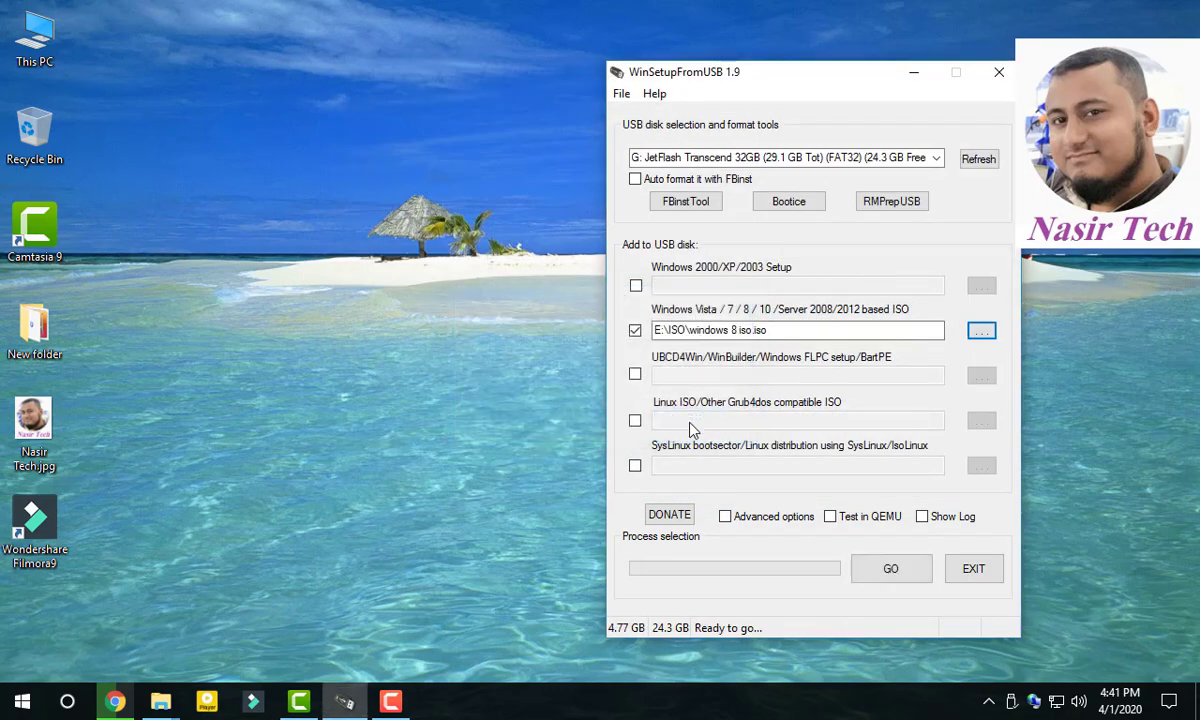
Lower the speaker volume to 36.
click(1079, 701)
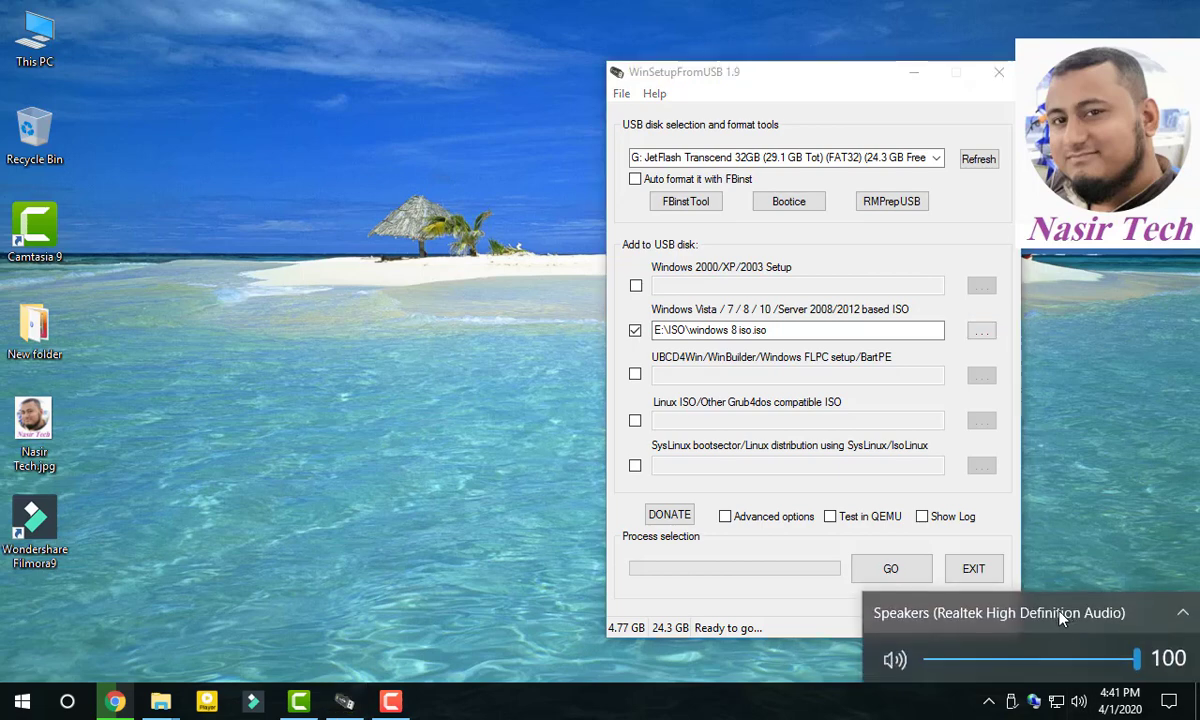
drag(1030, 658, 1001, 658)
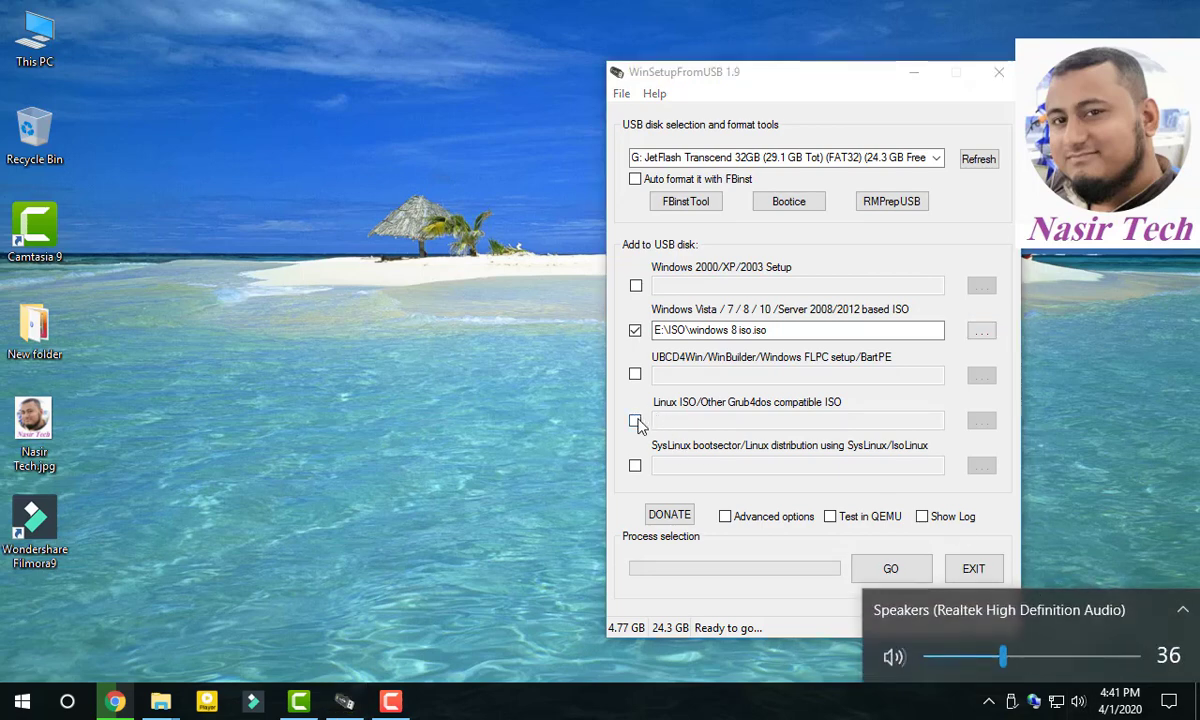
Add Acronis2013.iso as the Linux ISO/Other Grub4dos compatible source and accept Acronis2013 as its boot menu name.
click(636, 421)
click(985, 421)
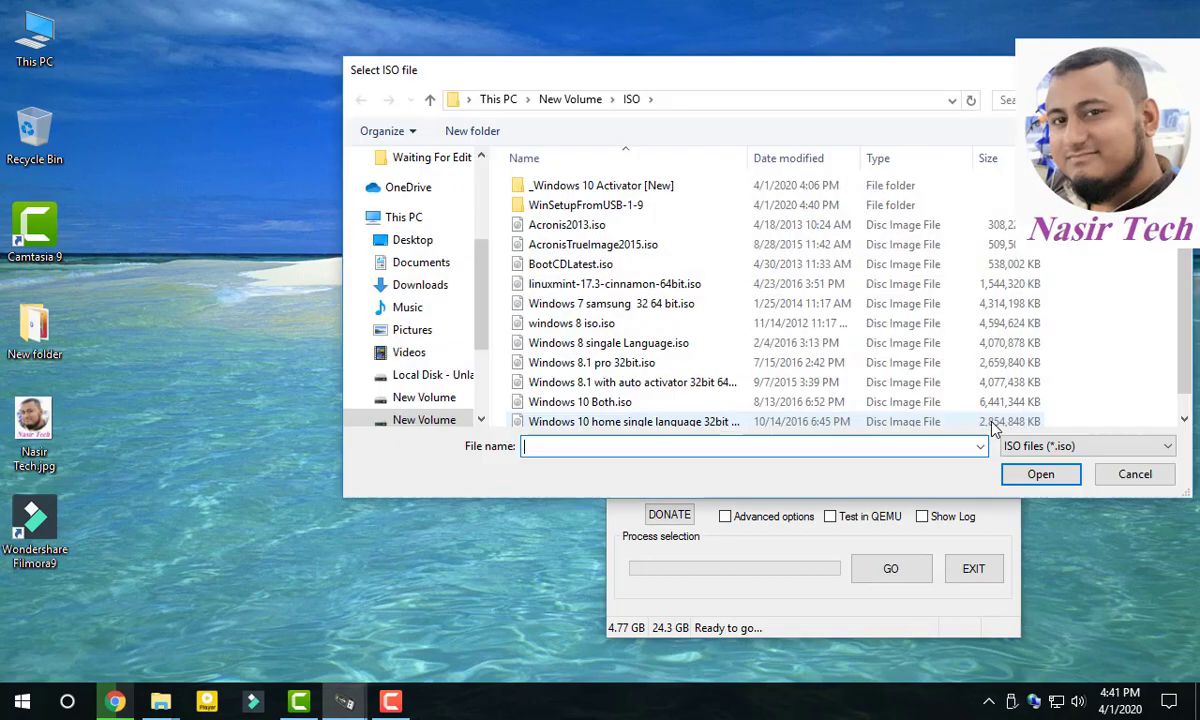
double_click(622, 226)
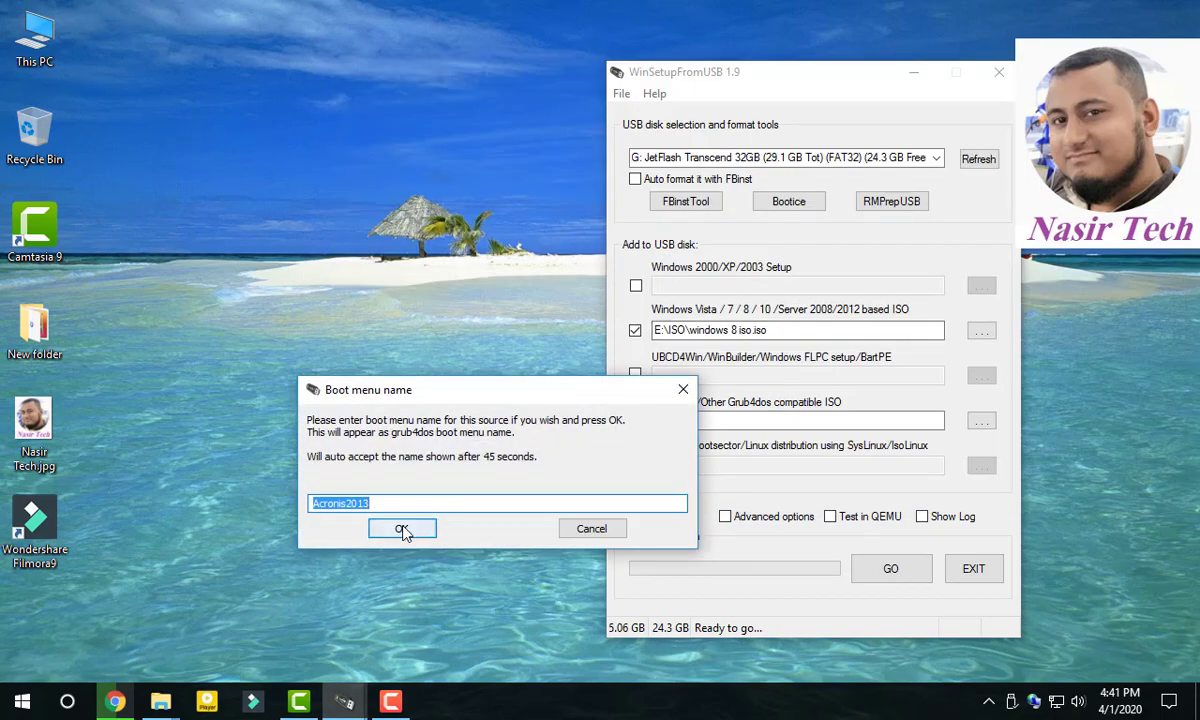
click(403, 530)
Write the Windows 8 and Acronis 2013 sources to the USB disk and dismiss the job completion notice.
click(911, 568)
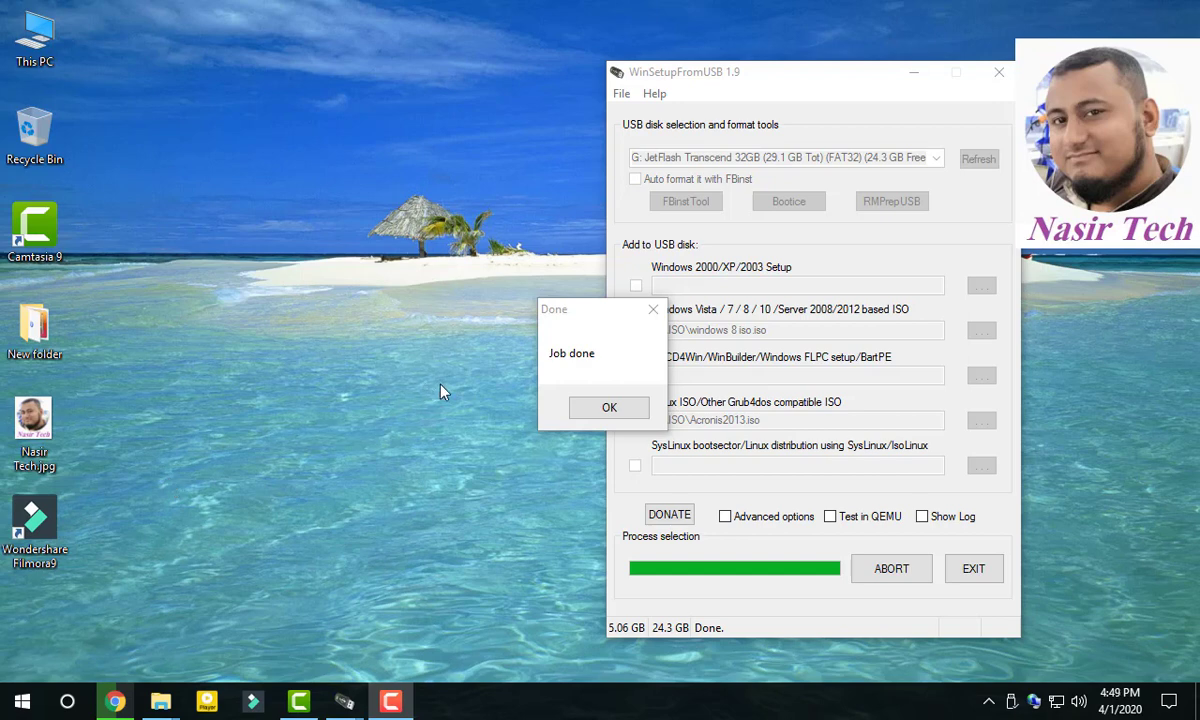
click(596, 410)
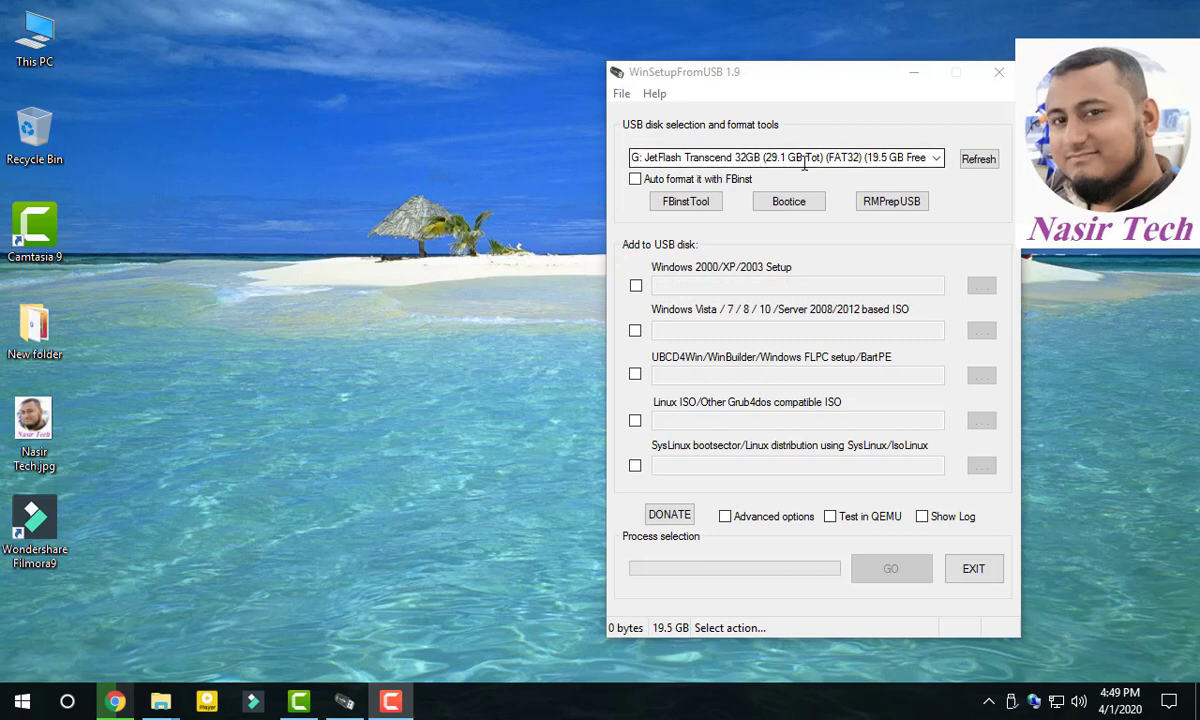
Add Windows 10 Both.iso as the Windows Vista/7/8/10 source and accept splitting the file for the FAT32 partition.
click(636, 332)
click(636, 332)
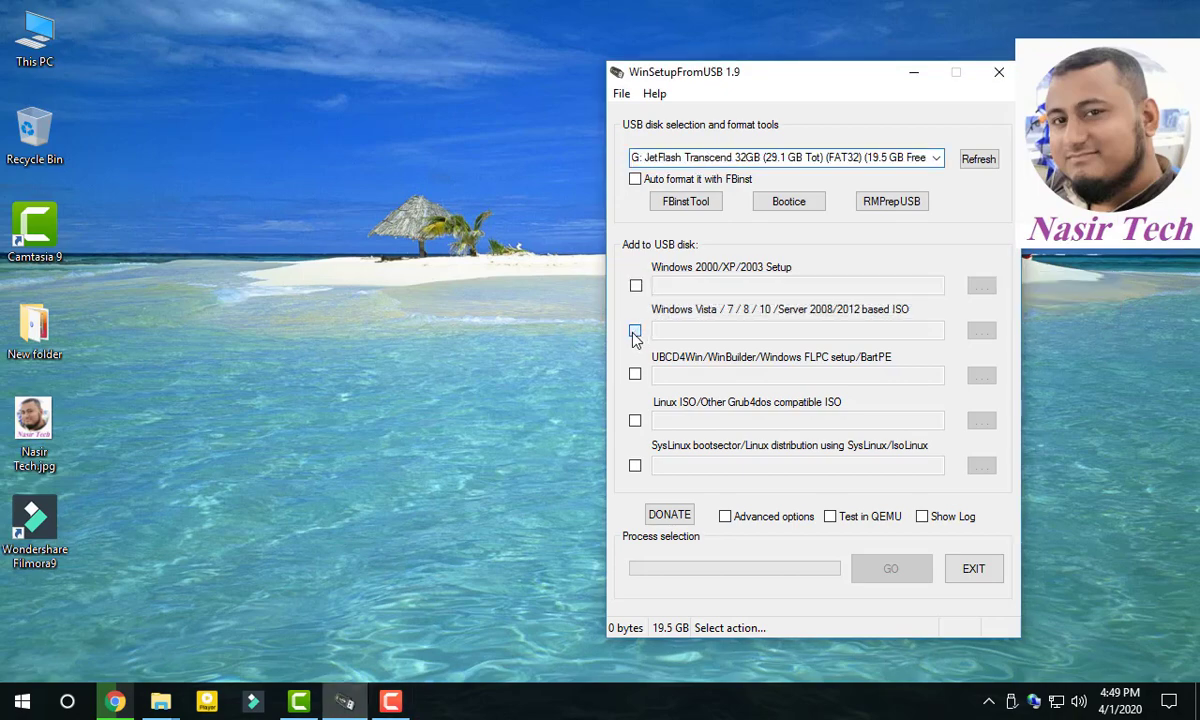
click(981, 331)
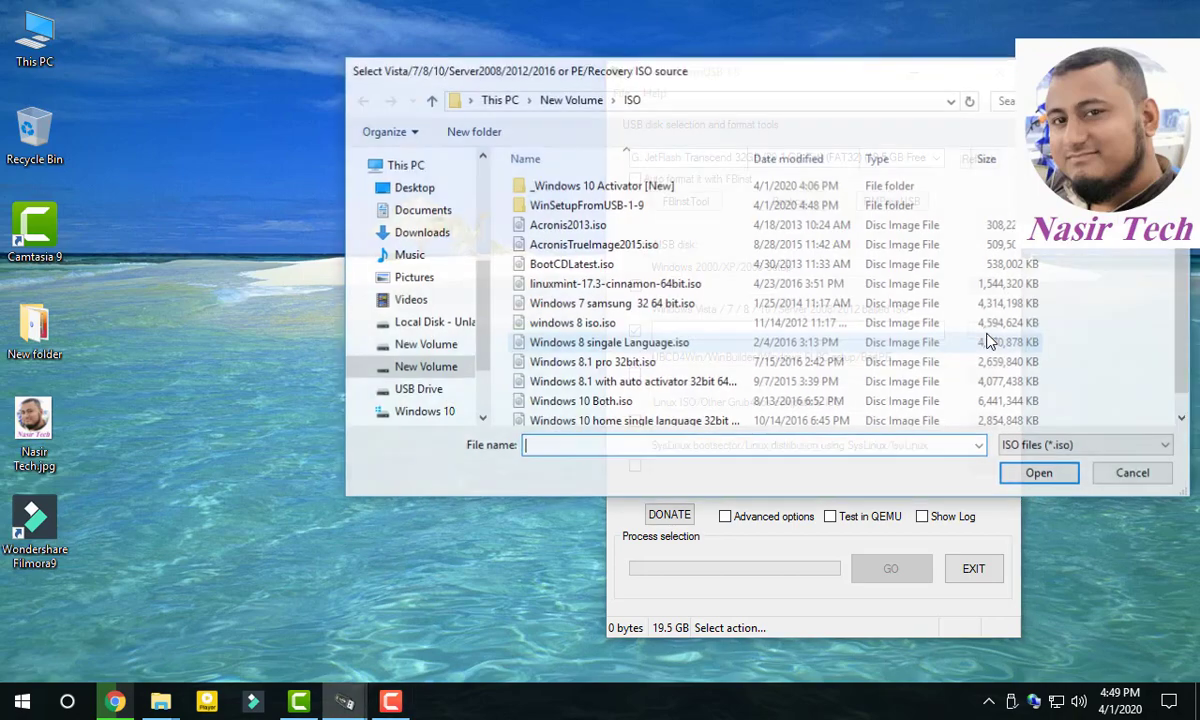
click(620, 382)
scroll(620, 400, down, 1)
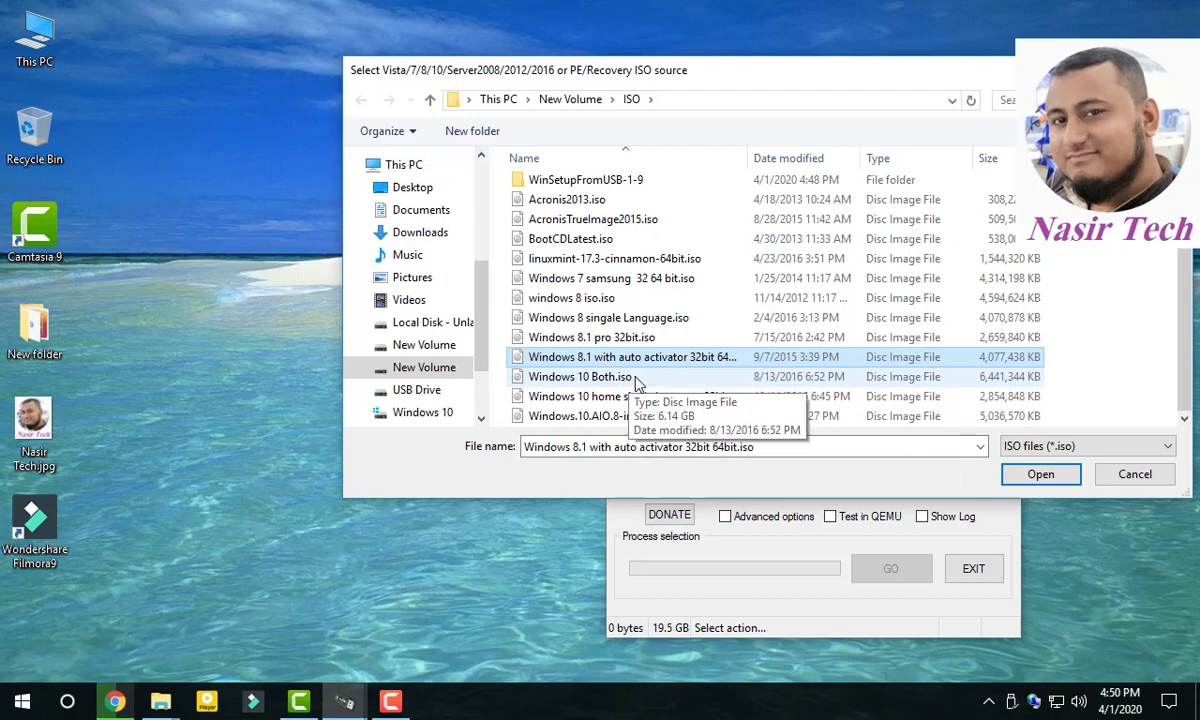
click(632, 380)
double_click(625, 380)
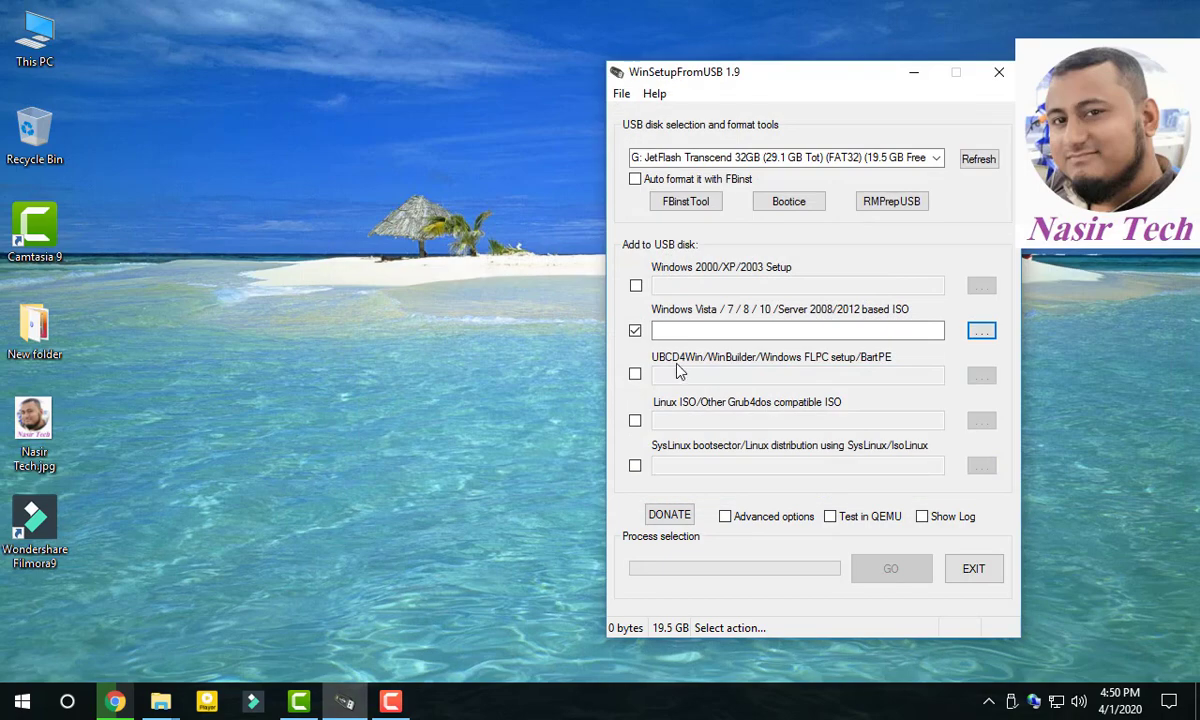
click(688, 423)
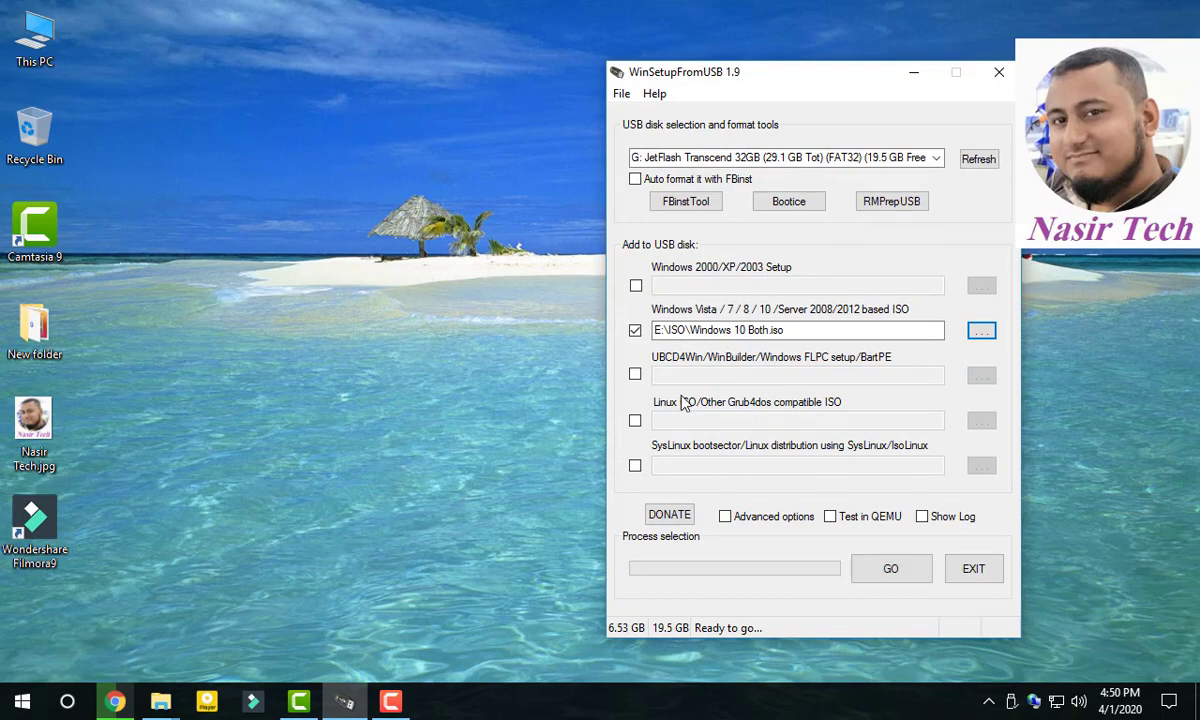
click(636, 421)
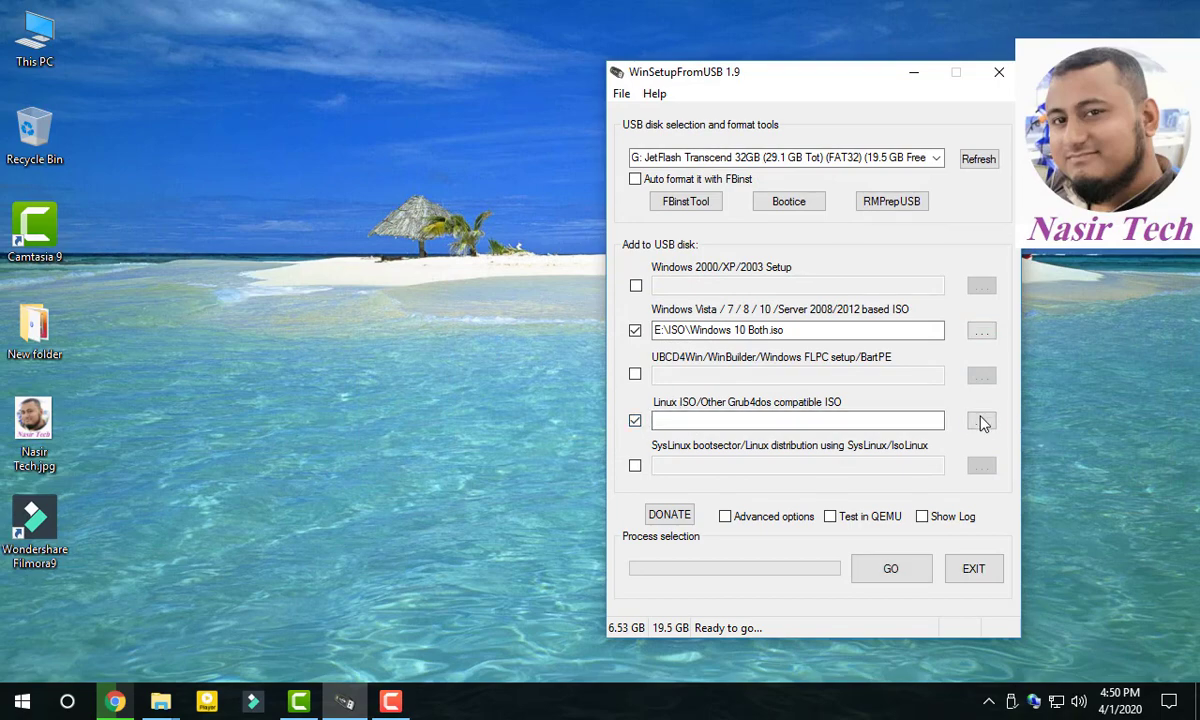
click(981, 421)
click(650, 343)
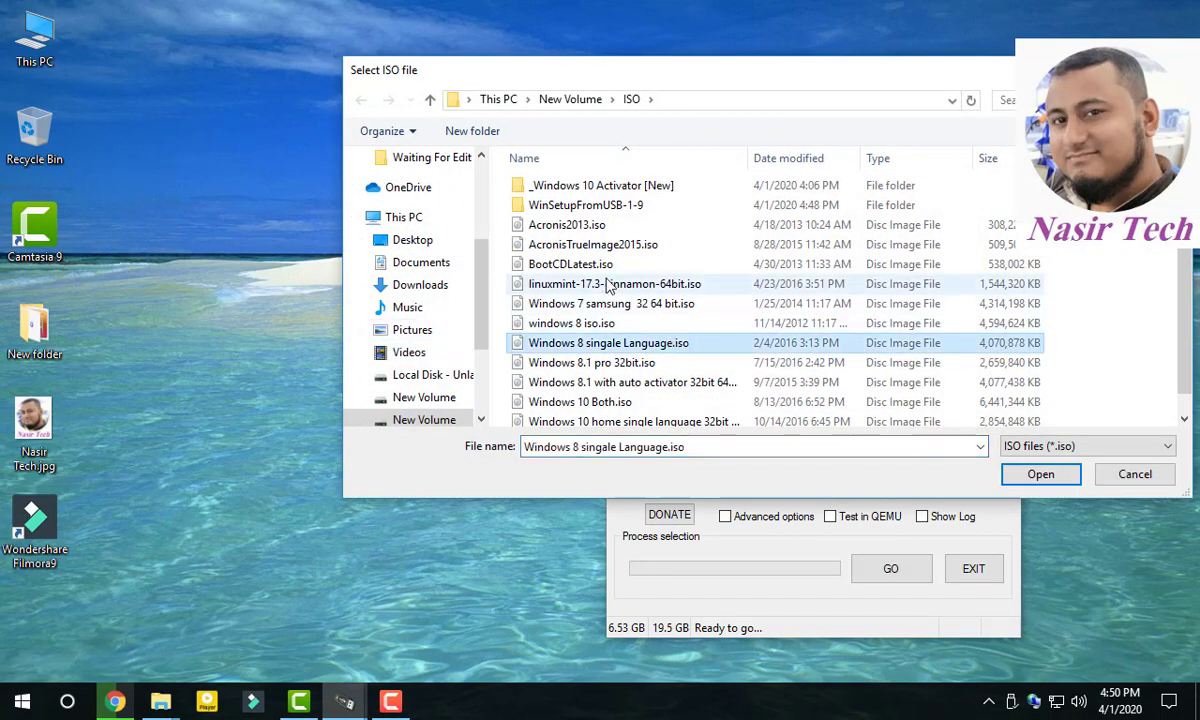
click(614, 285)
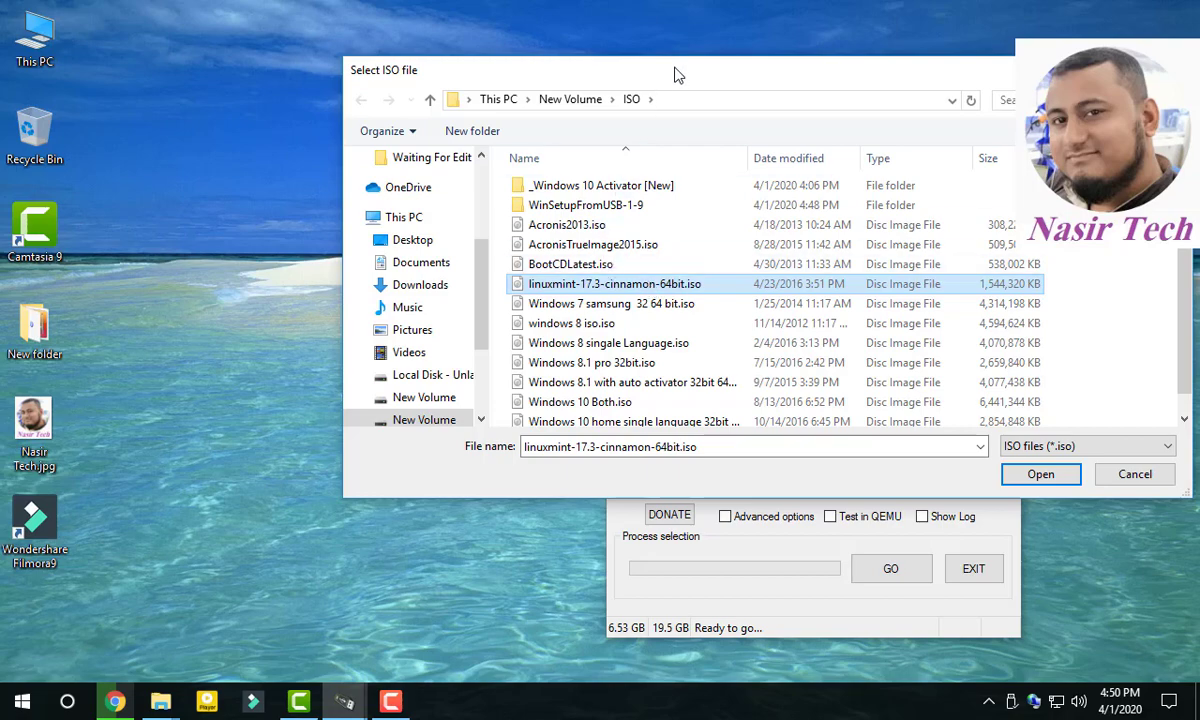
drag(675, 72, 528, 54)
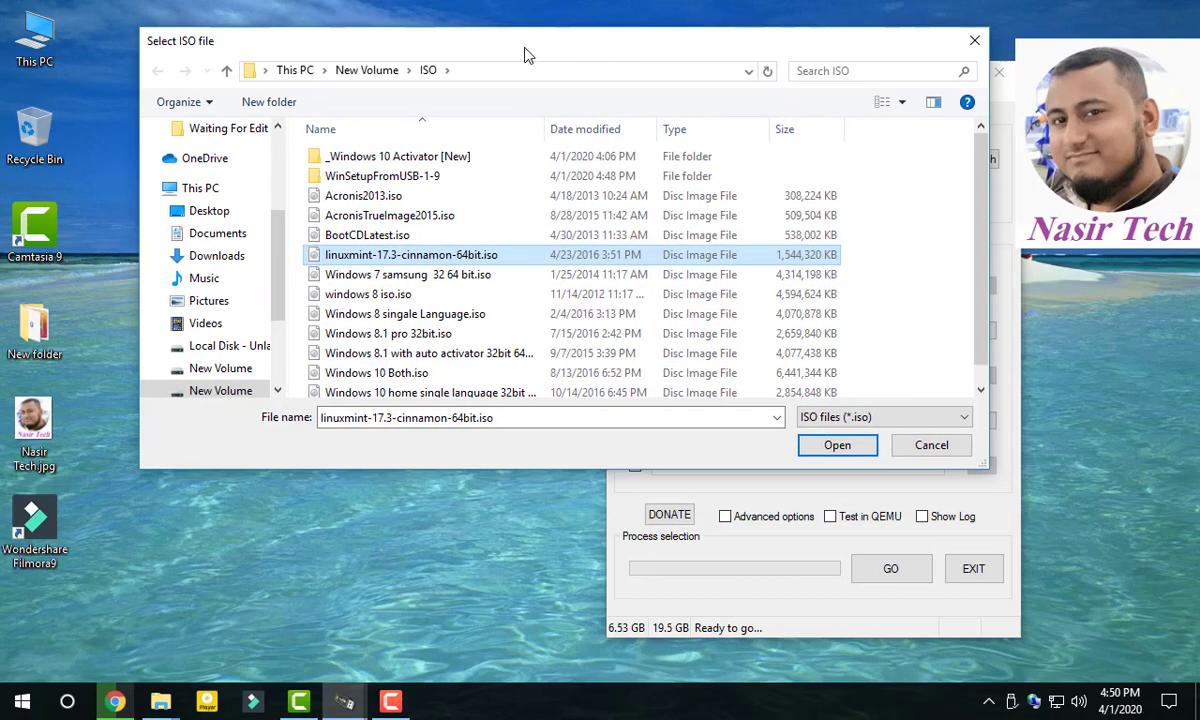
click(974, 40)
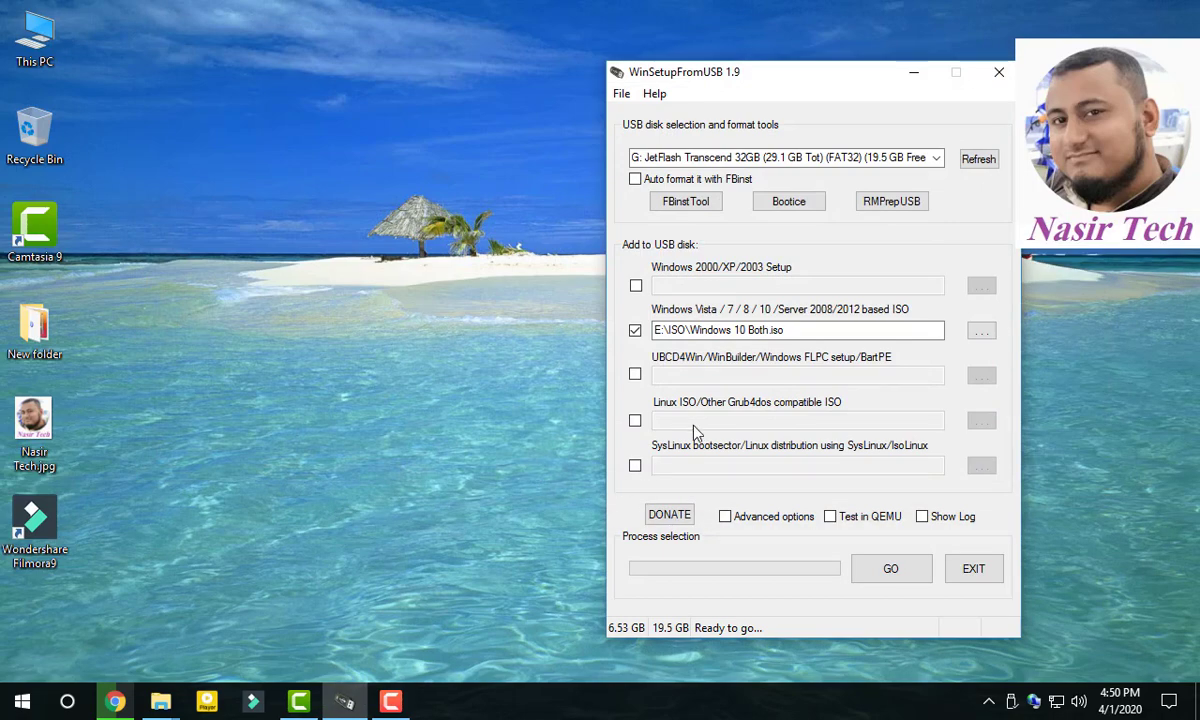
Add linuxmint-17.3-cinnamon-64bit.iso as the Linux ISO/Other Grub4dos compatible source and accept linuxmint-17.3-cinnamon-64bit as its boot menu name.
click(636, 422)
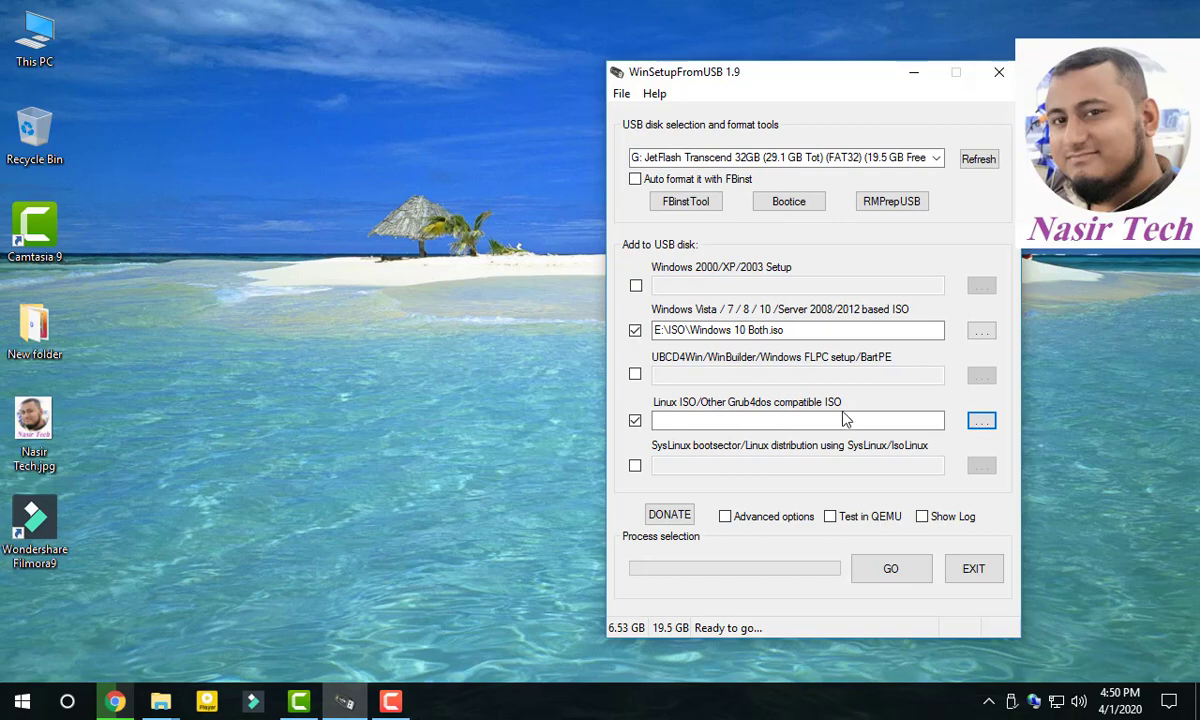
click(984, 421)
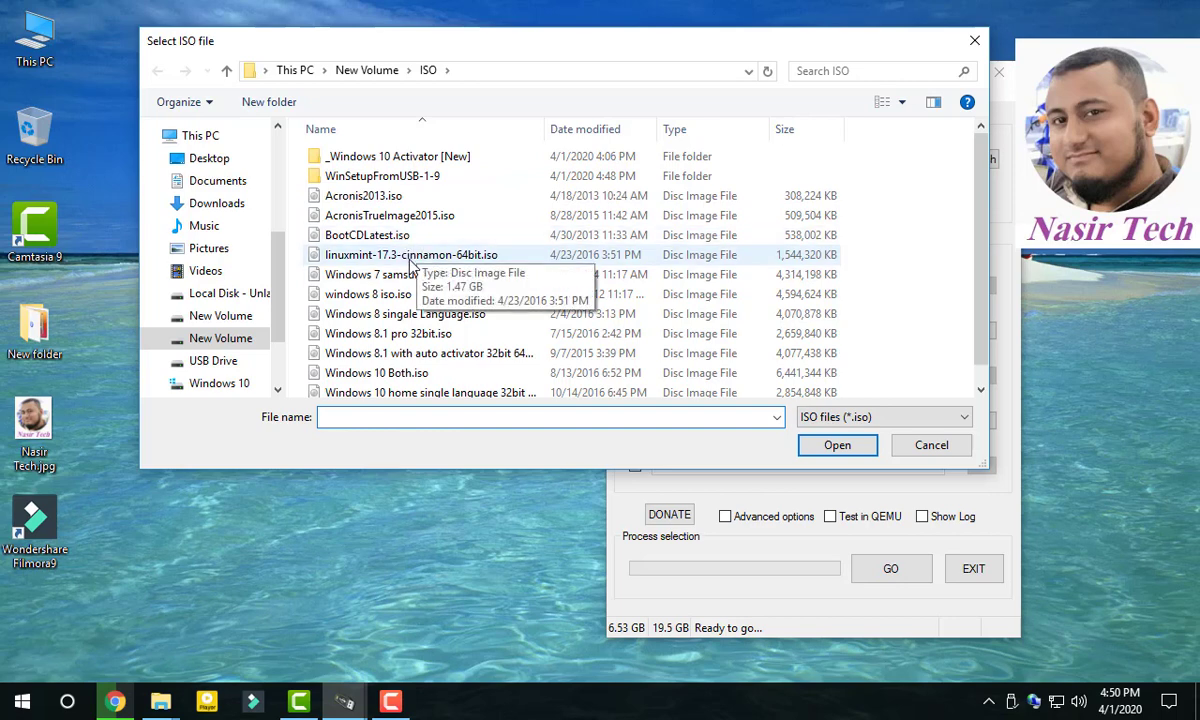
click(390, 255)
scroll(432, 299, down, 1)
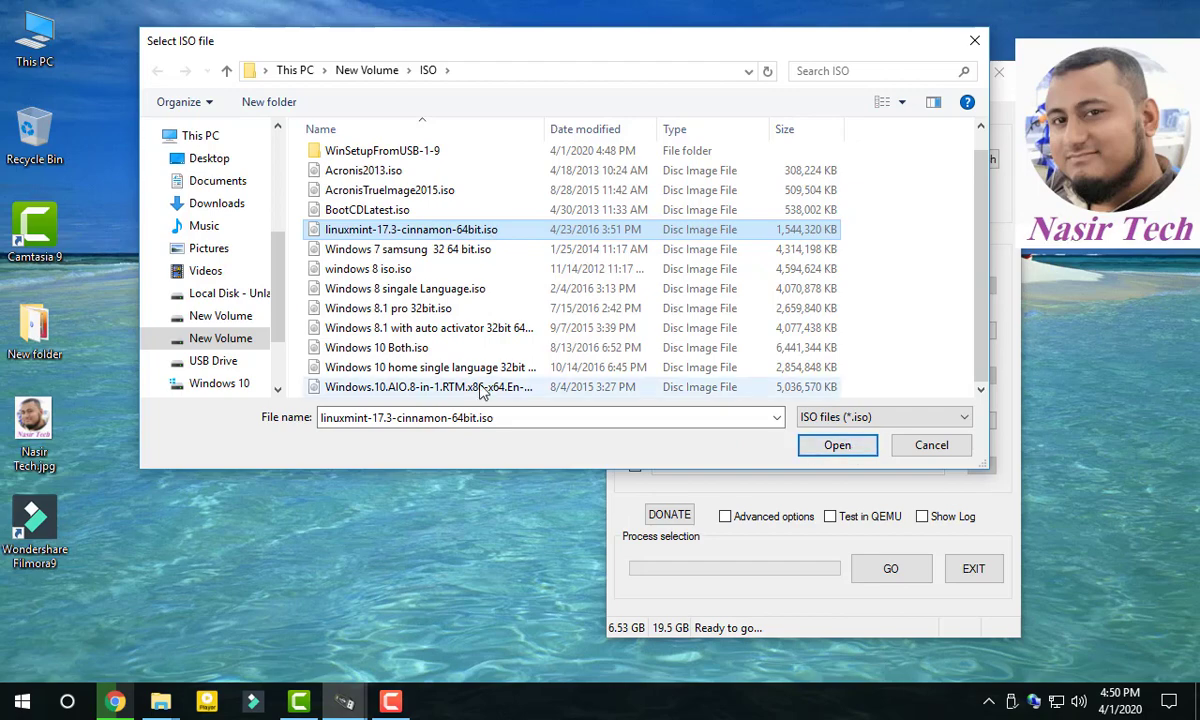
click(838, 446)
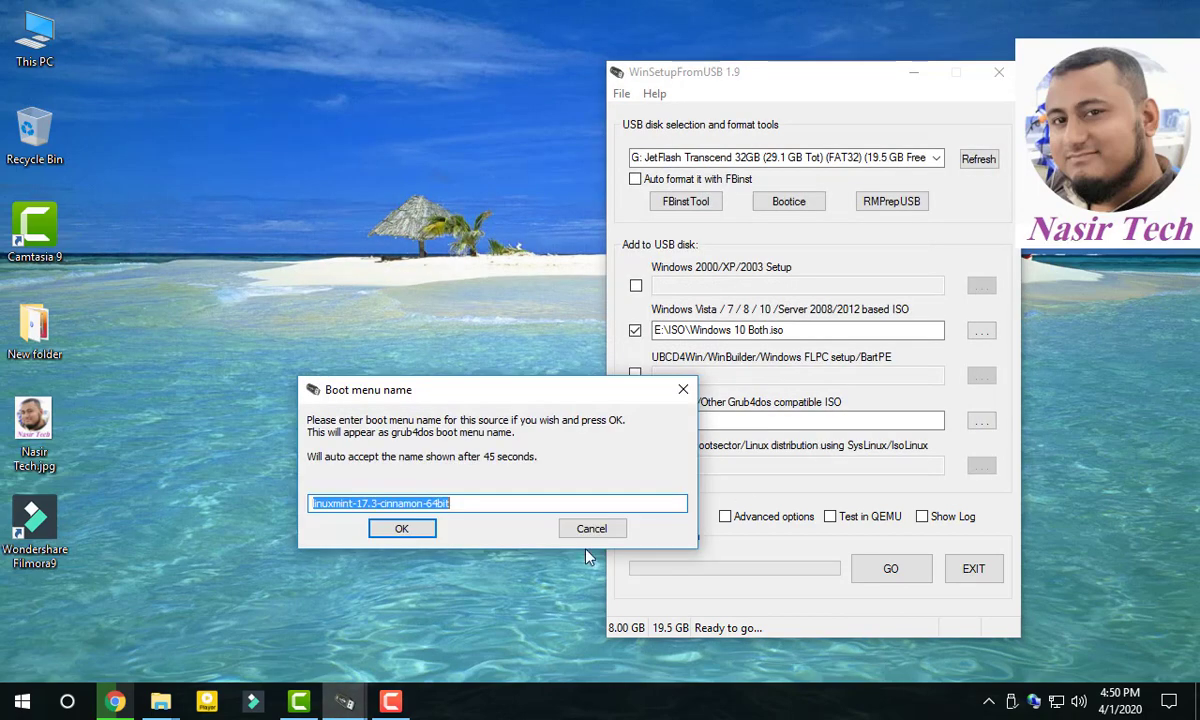
click(401, 528)
Write the Windows 10 and Linux Mint sources to the USB disk and dismiss the job completion notice.
click(890, 569)
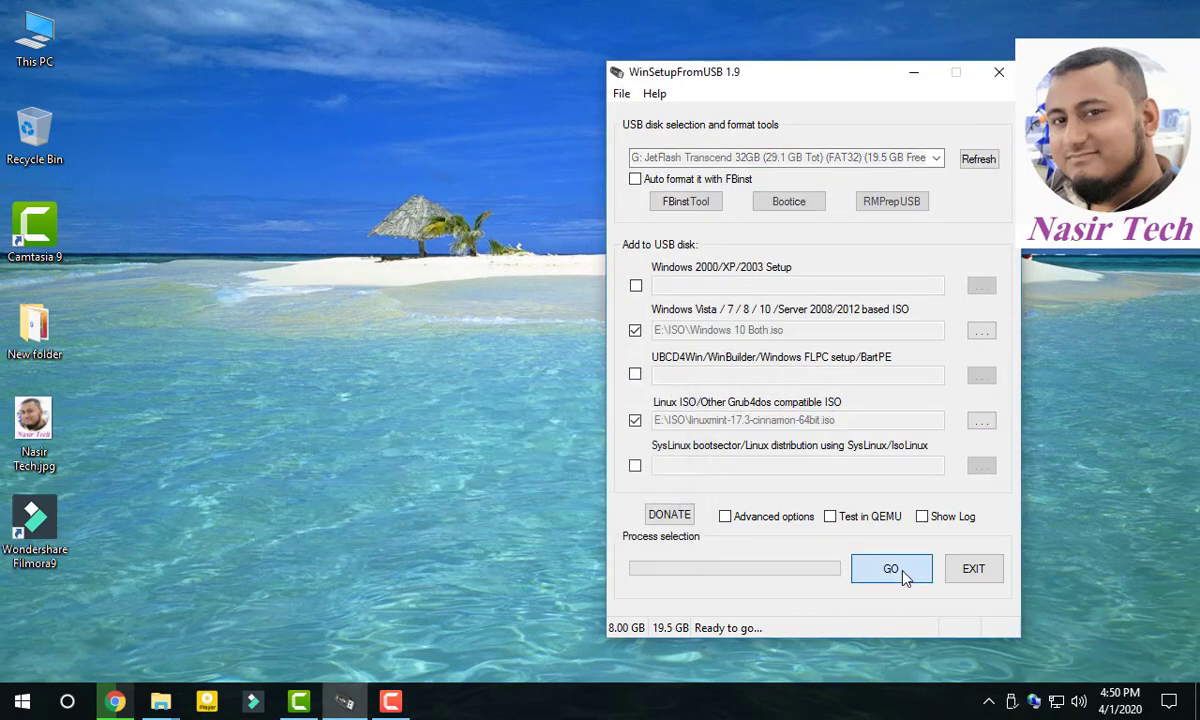
click(540, 577)
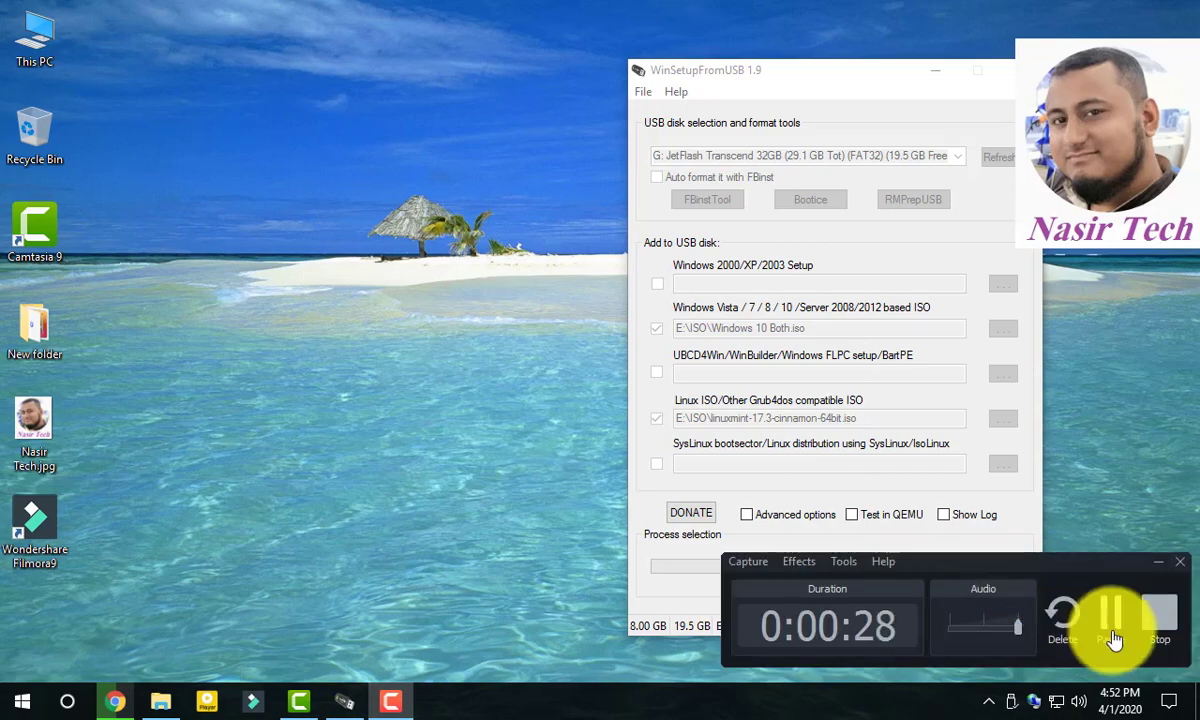
click(1113, 638)
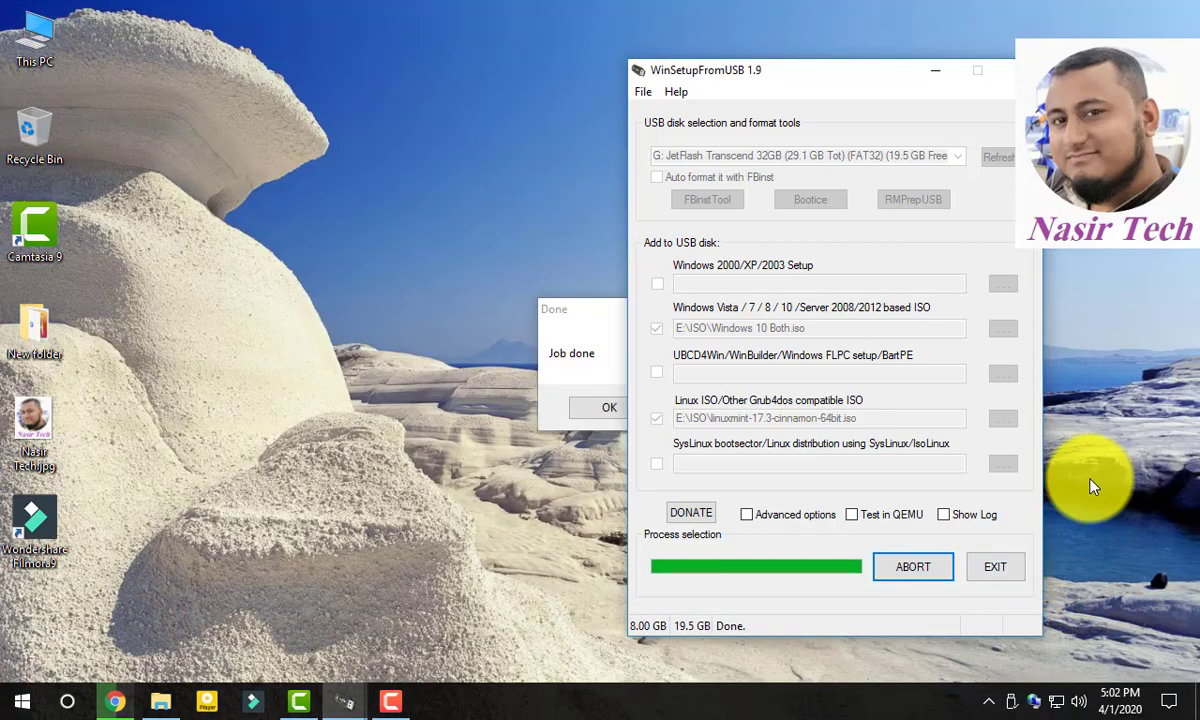
click(552, 310)
drag(552, 310, 472, 303)
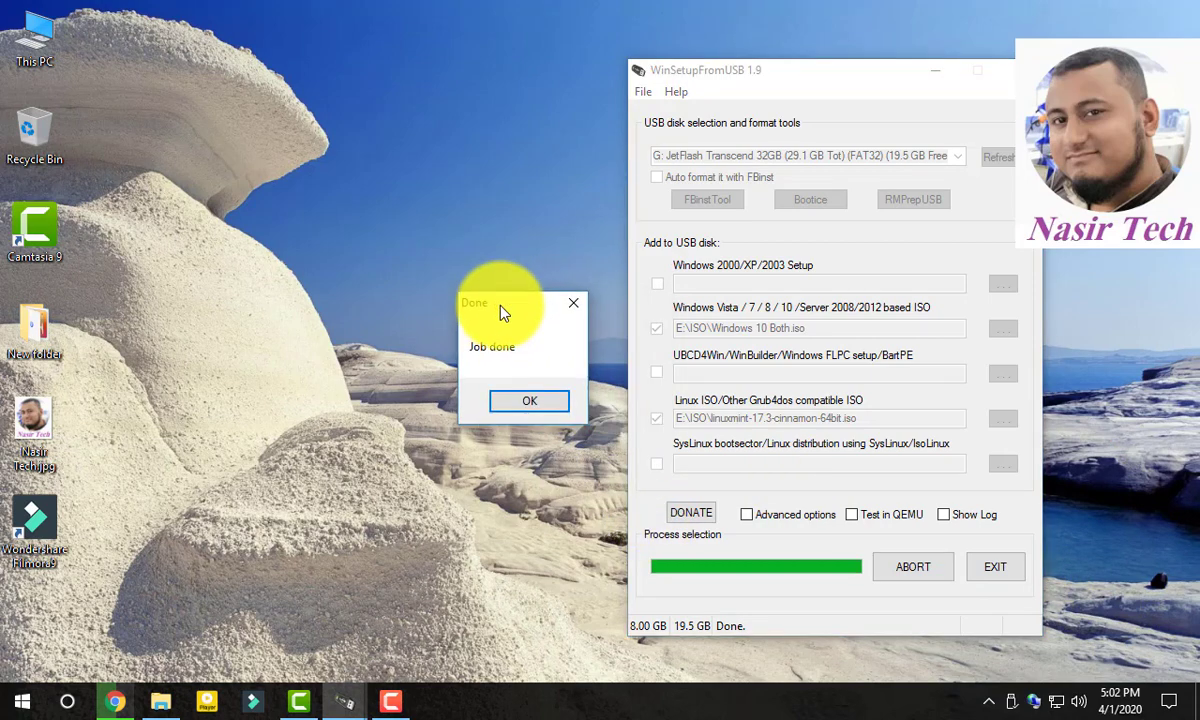
click(527, 401)
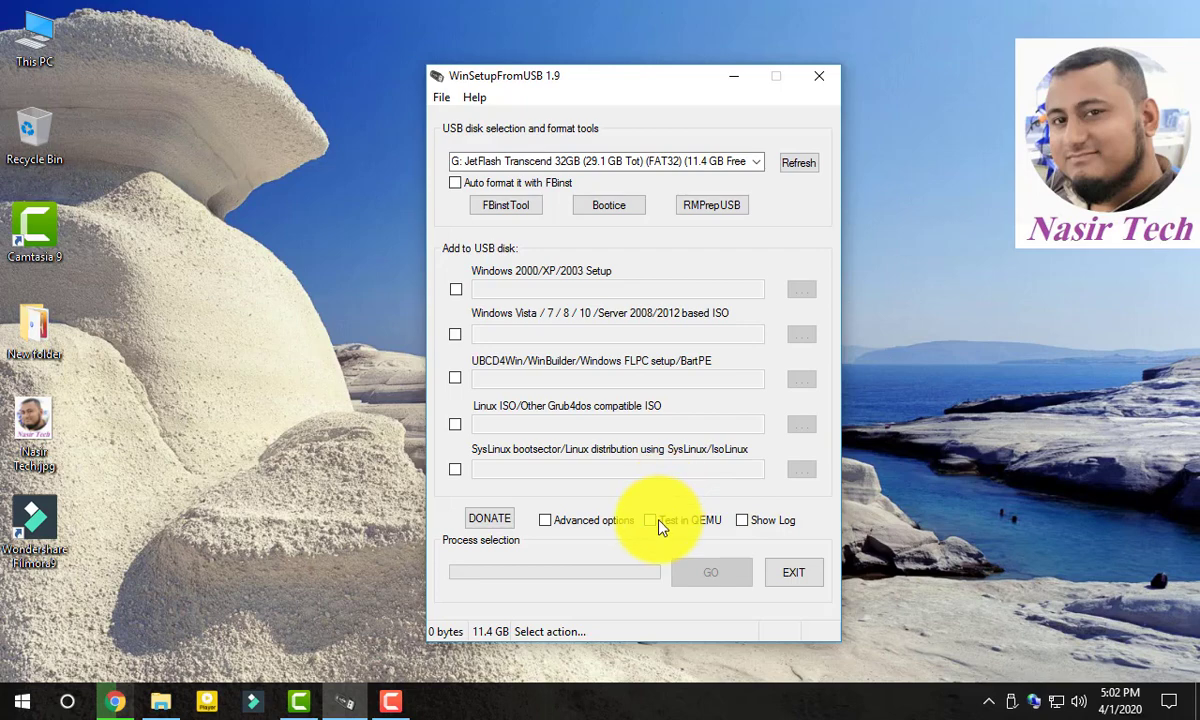
Enable the Test in QEMU option for the 32 GB Transcend USB disk and launch the test.
mouse_move(660, 527)
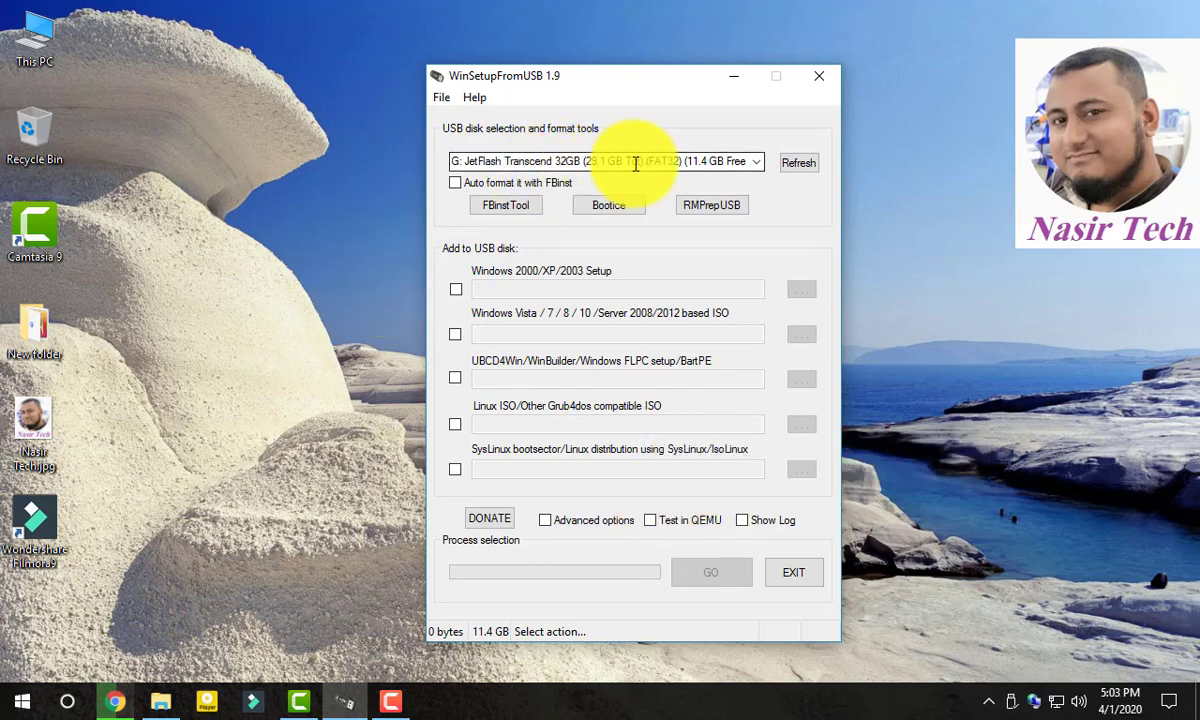
click(649, 526)
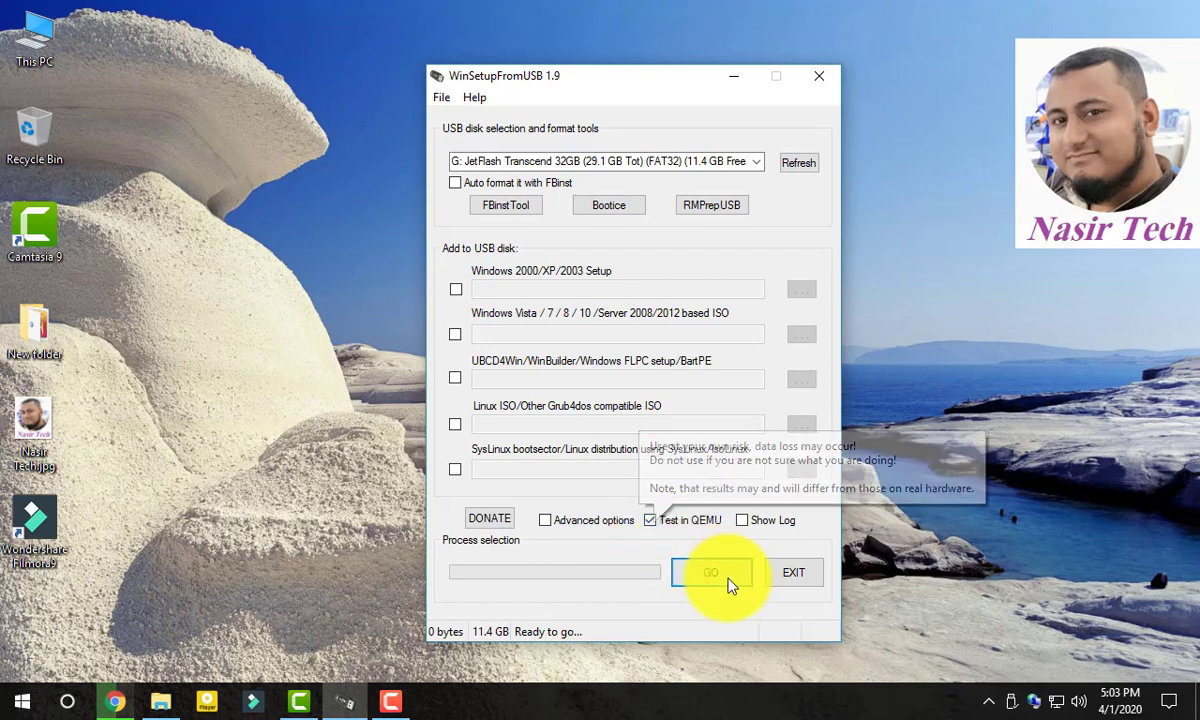
click(729, 577)
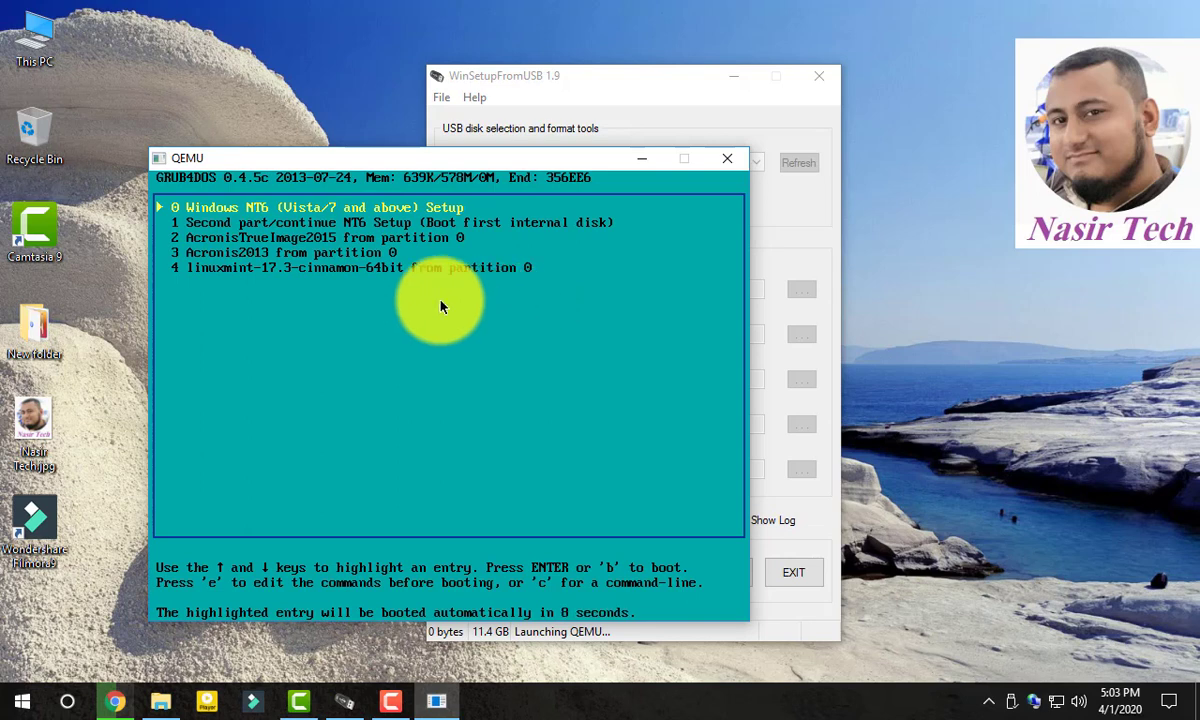
Boot the Windows NT6 (Vista/7 and above) Setup entry from the GRUB4DOS menu in QEMU.
key(Down)
key(Up)
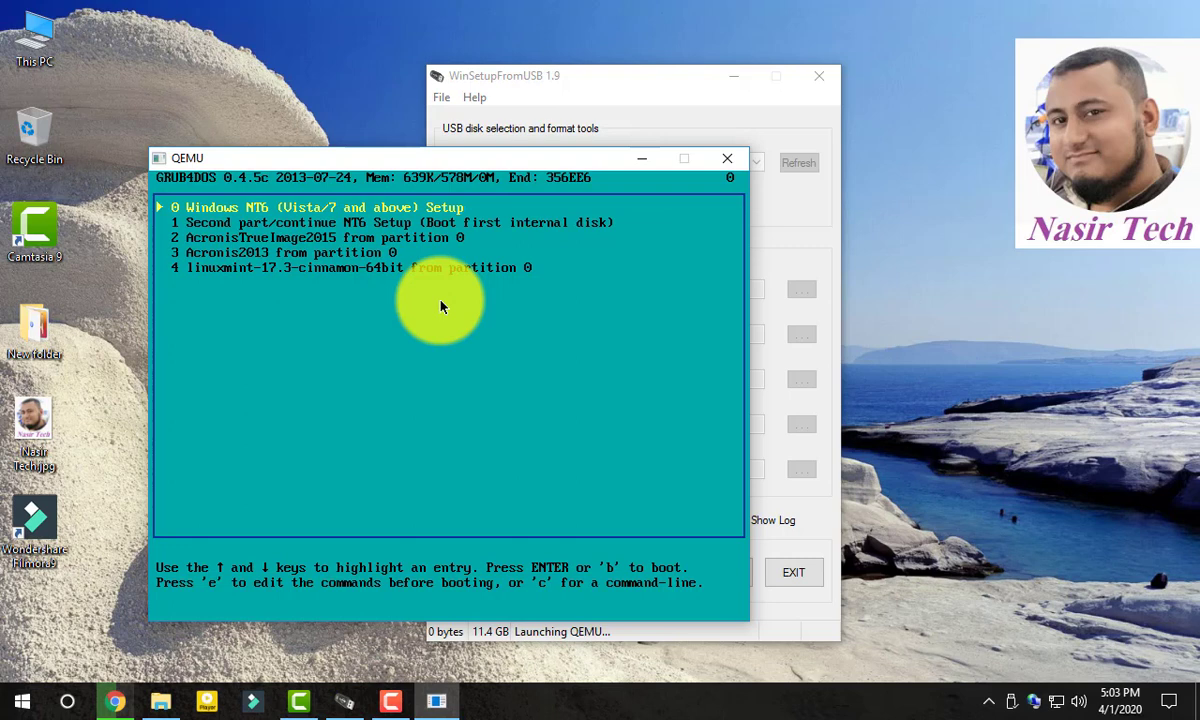
key(Down)
key(Up)
key(Return)
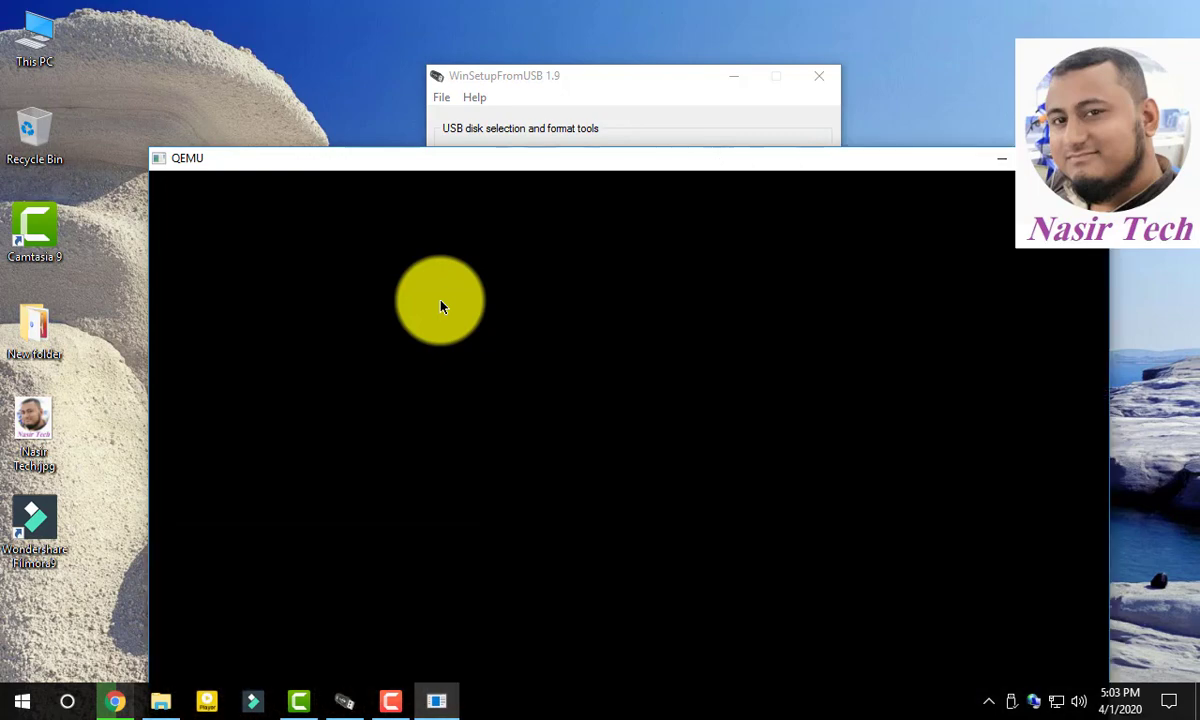
Examine the Windows 7, 8 and 10 entries in Windows Boot Manager and return to the Grub4dos main menu.
key(Down)
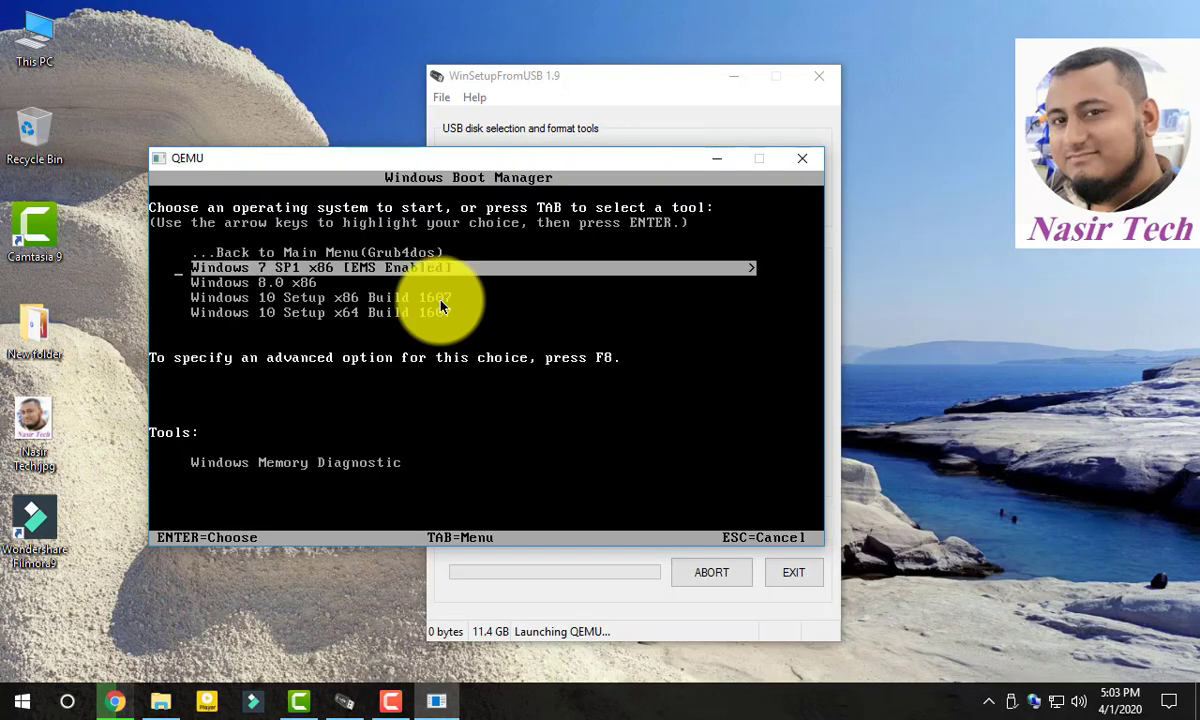
key(Down)
key(Down)
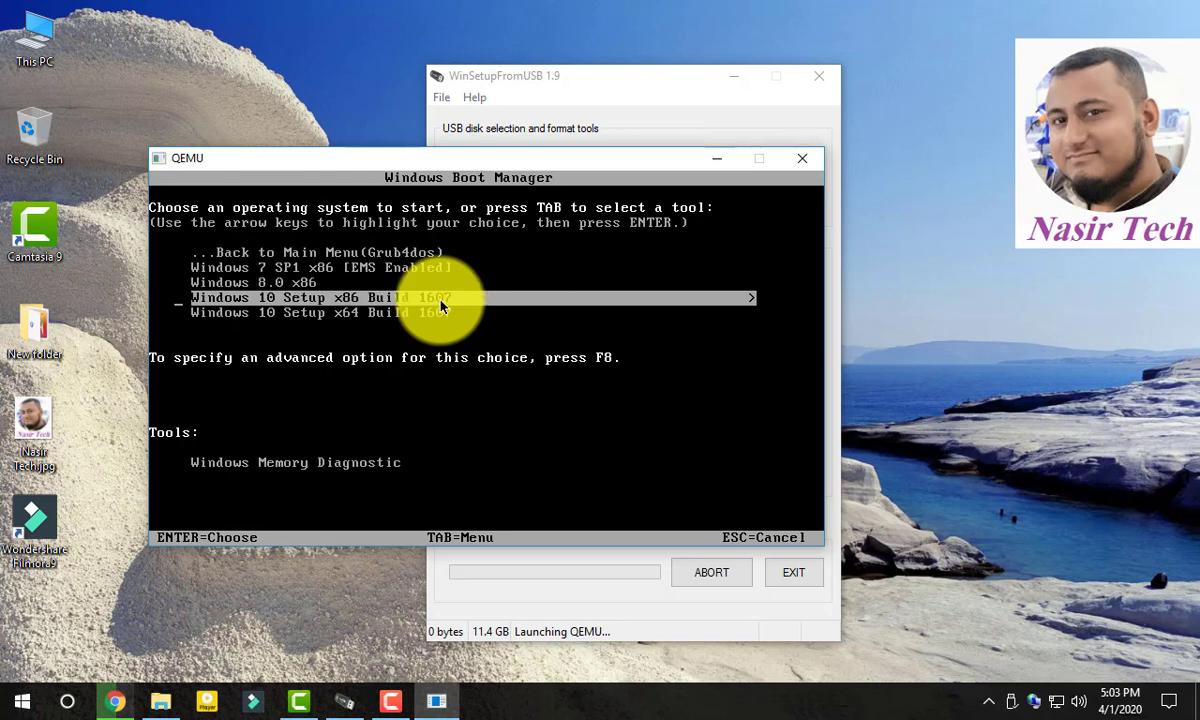
drag(388, 160, 368, 165)
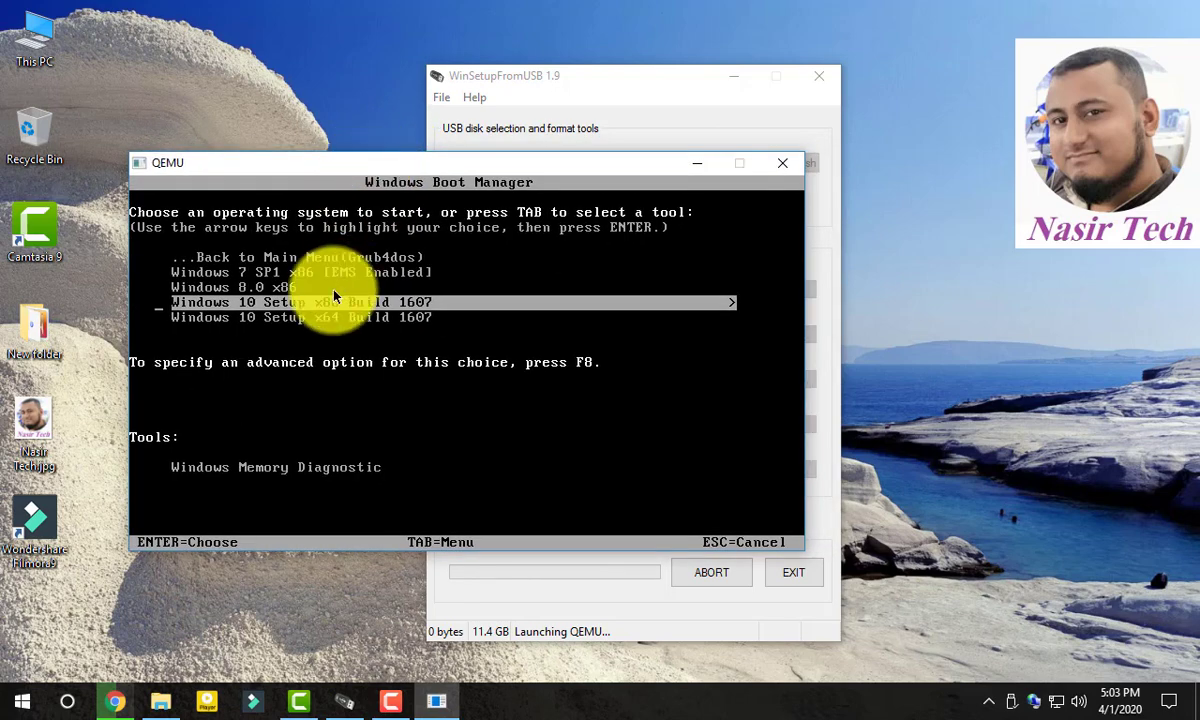
key(Down)
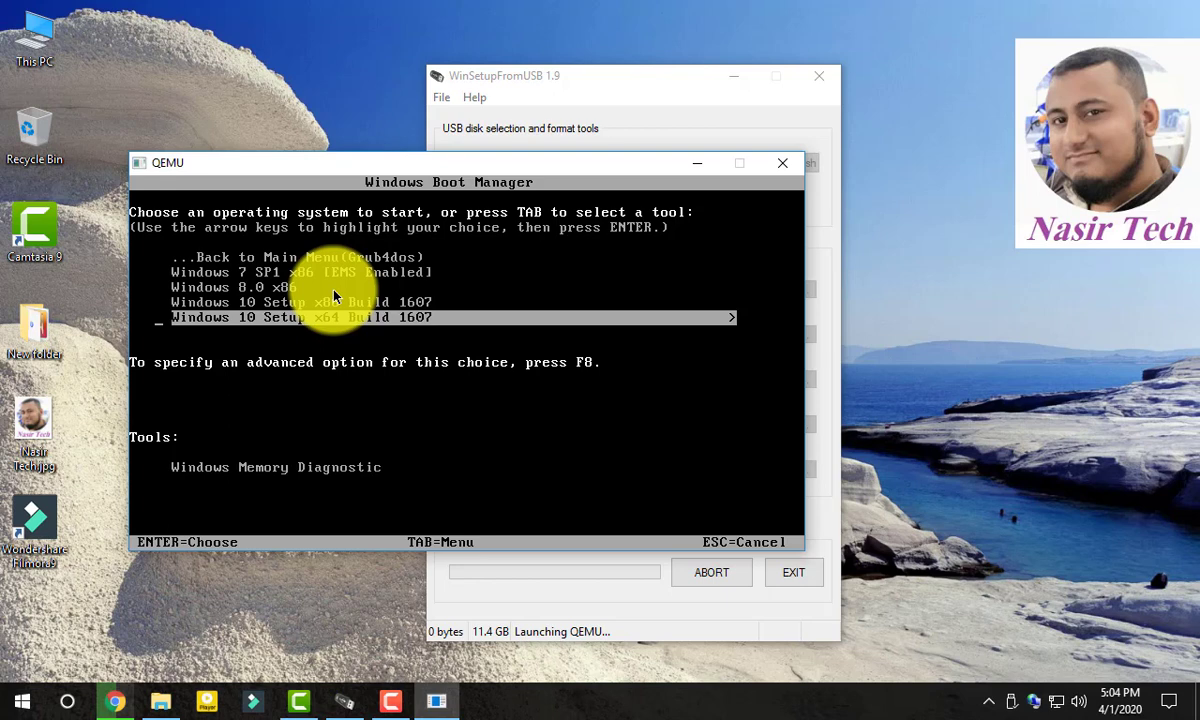
key(Up)
key(Up)
key(Up)
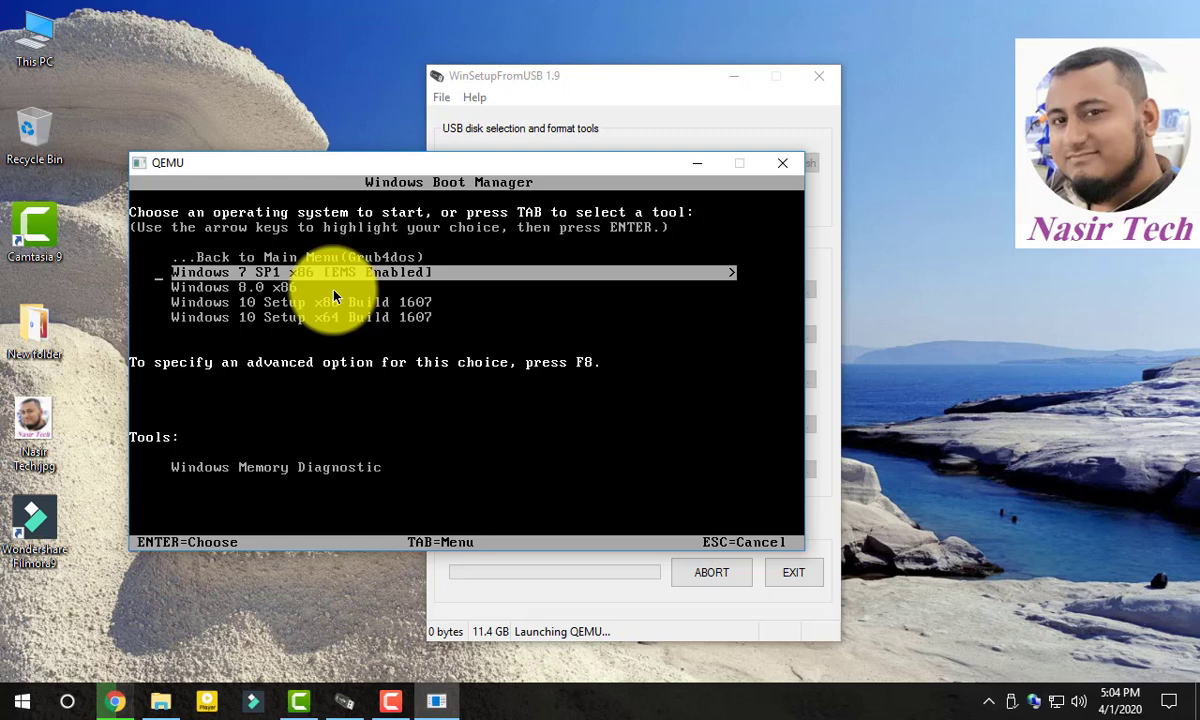
key(Up)
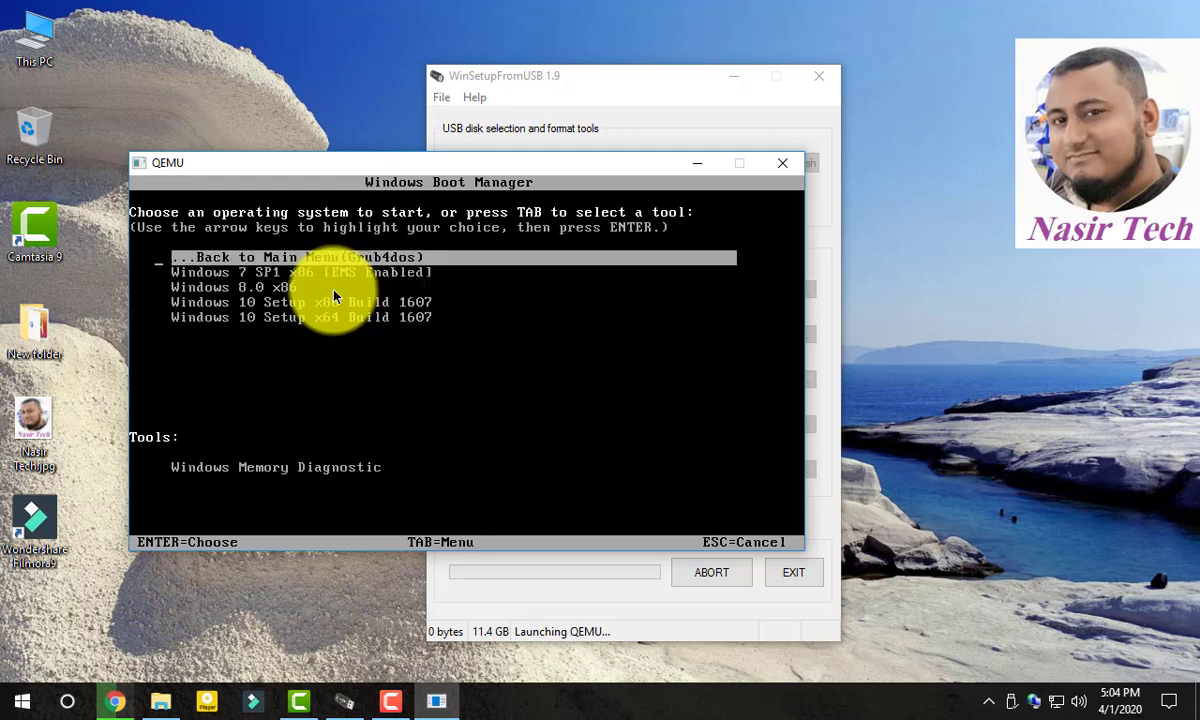
key(Return)
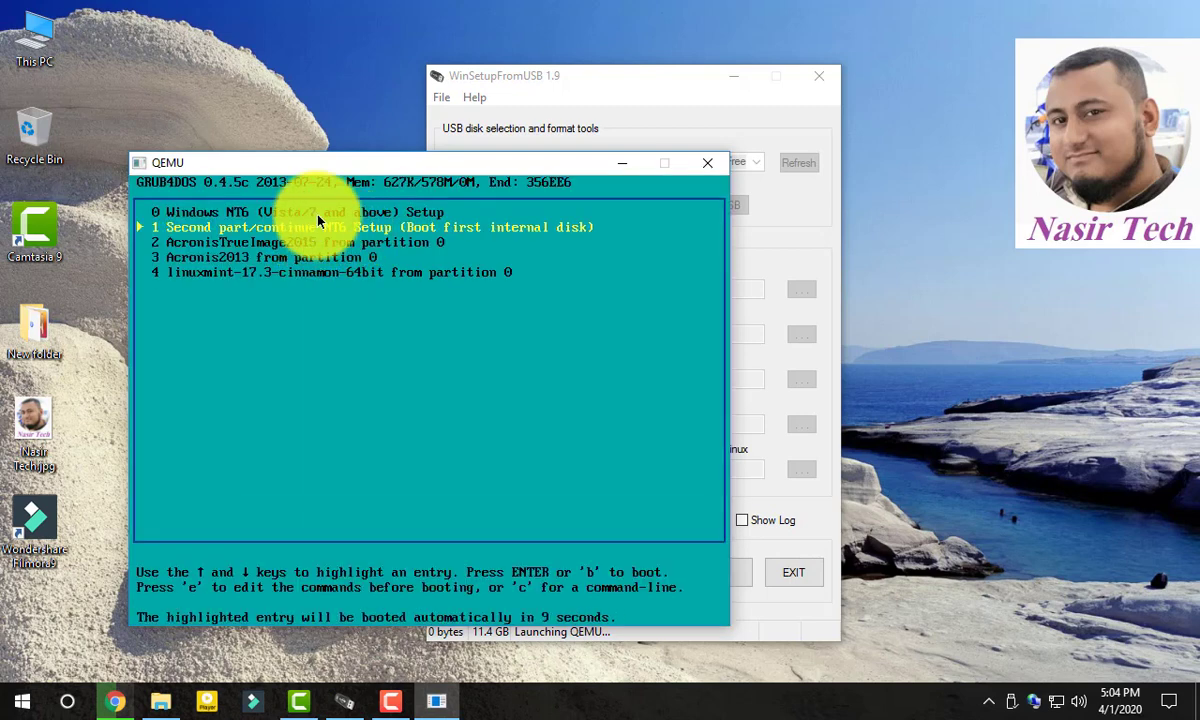
Examine the GRUB4DOS main menu entries, including the Windows setup, Acronis and Linux Mint ones.
click(330, 214)
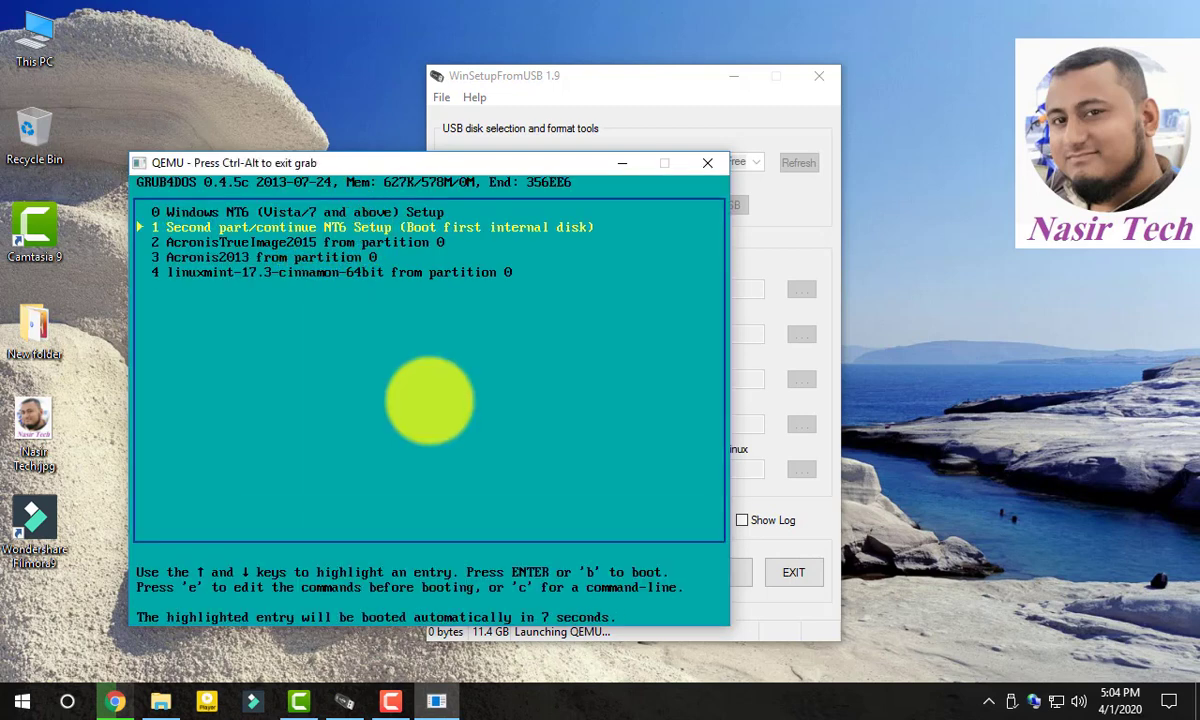
key(Up)
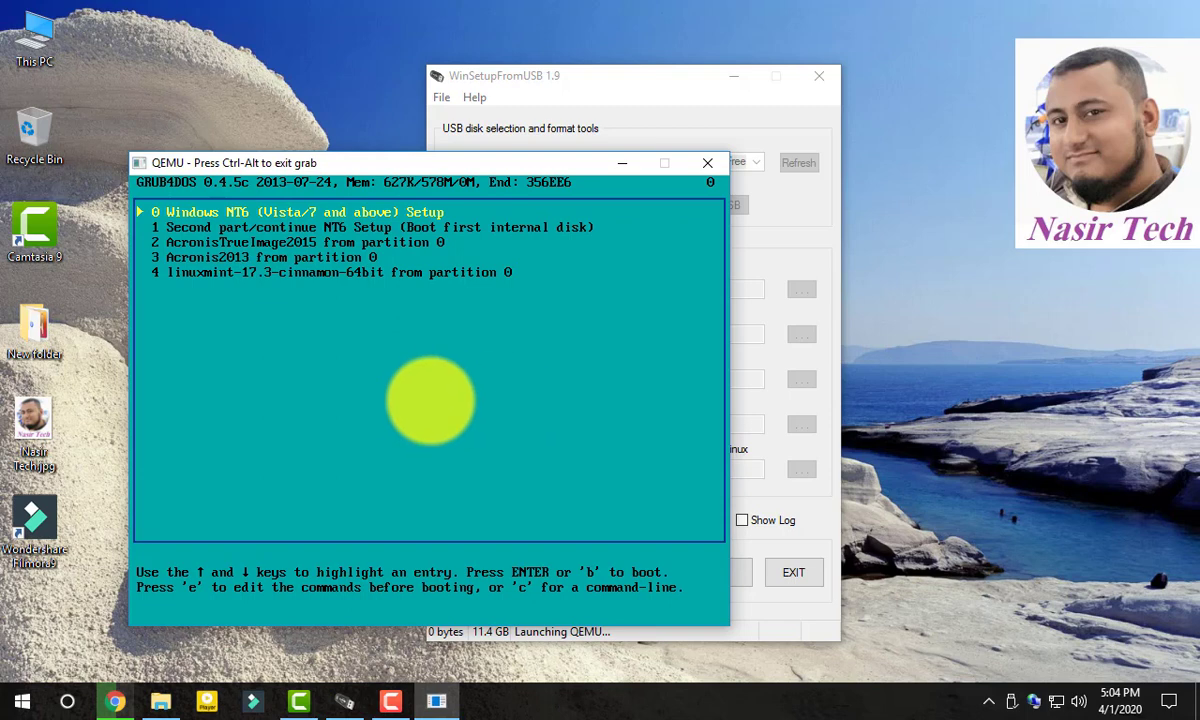
key(Down)
key(Down)
key(Down)
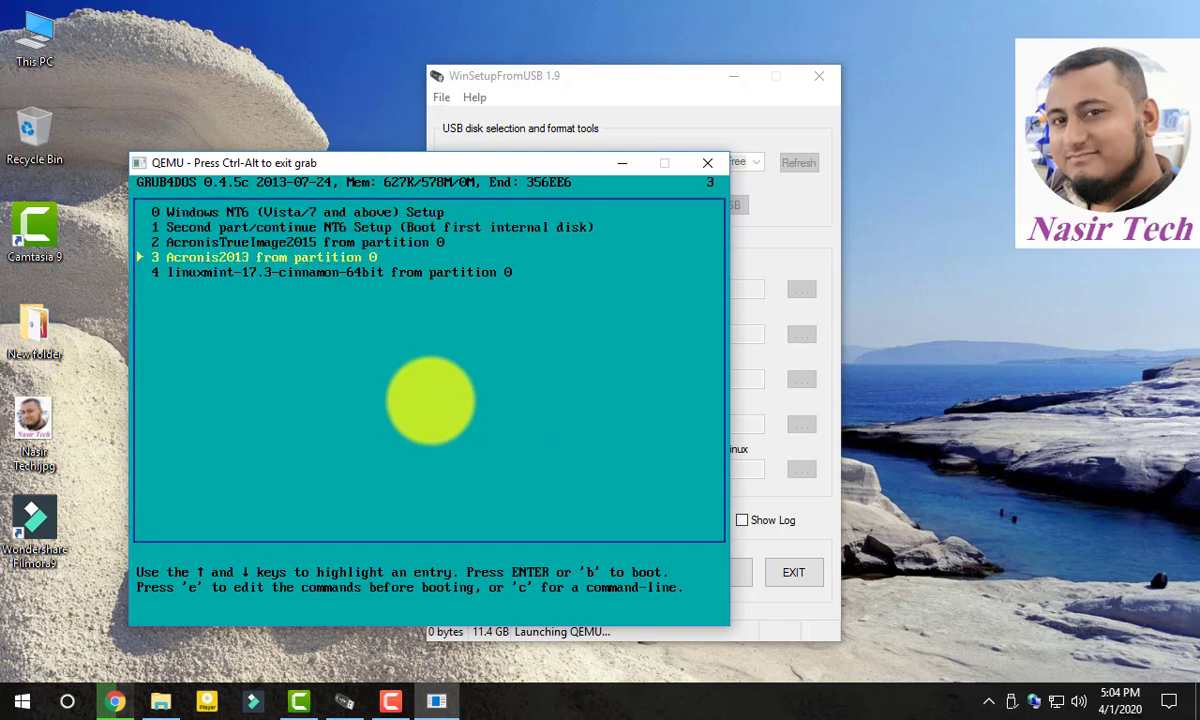
key(Up)
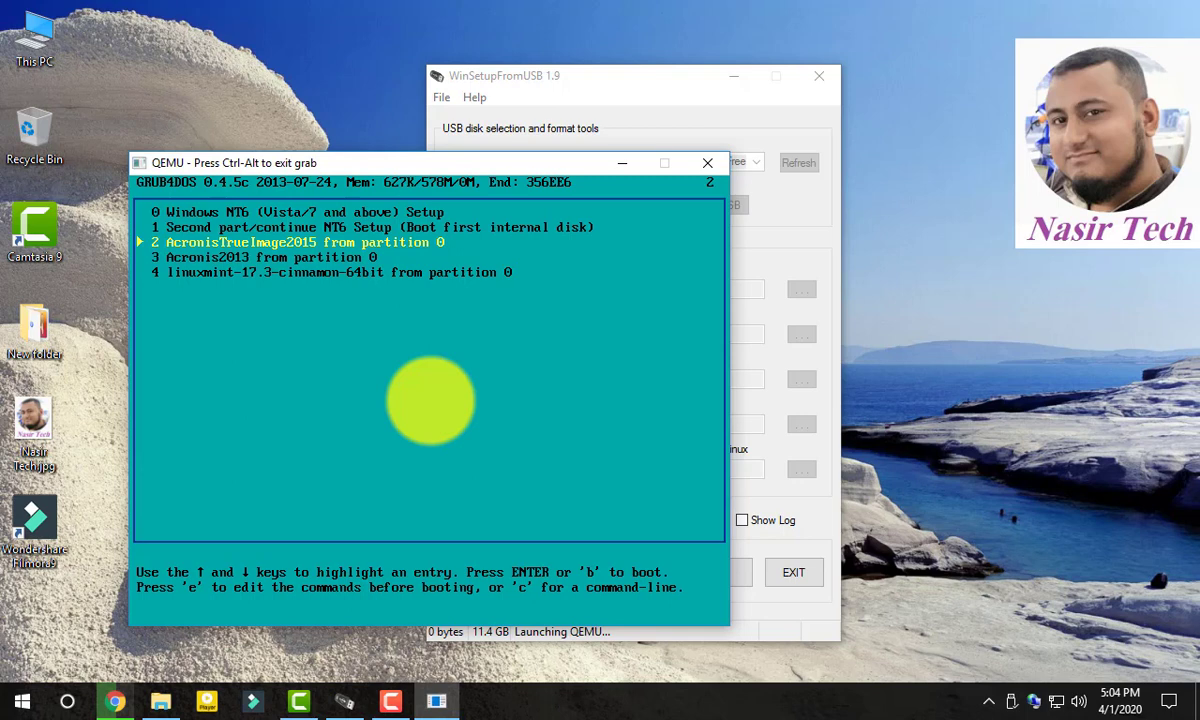
key(Down)
key(Up)
key(Up)
key(Up)
key(Down)
key(Down)
key(Down)
key(Down)
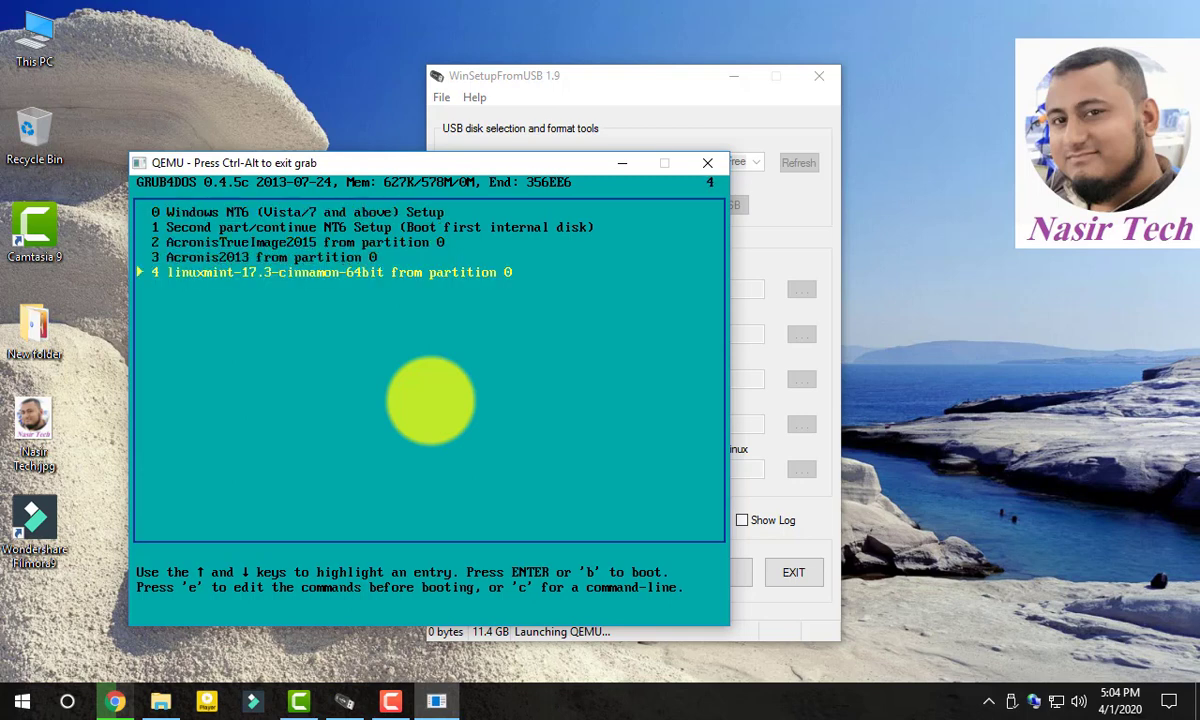
Open Windows Boot Manager again through the Windows NT6 (Vista/7 and above) Setup entry.
key(Up)
key(Up)
key(Up)
key(Up)
key(Return)
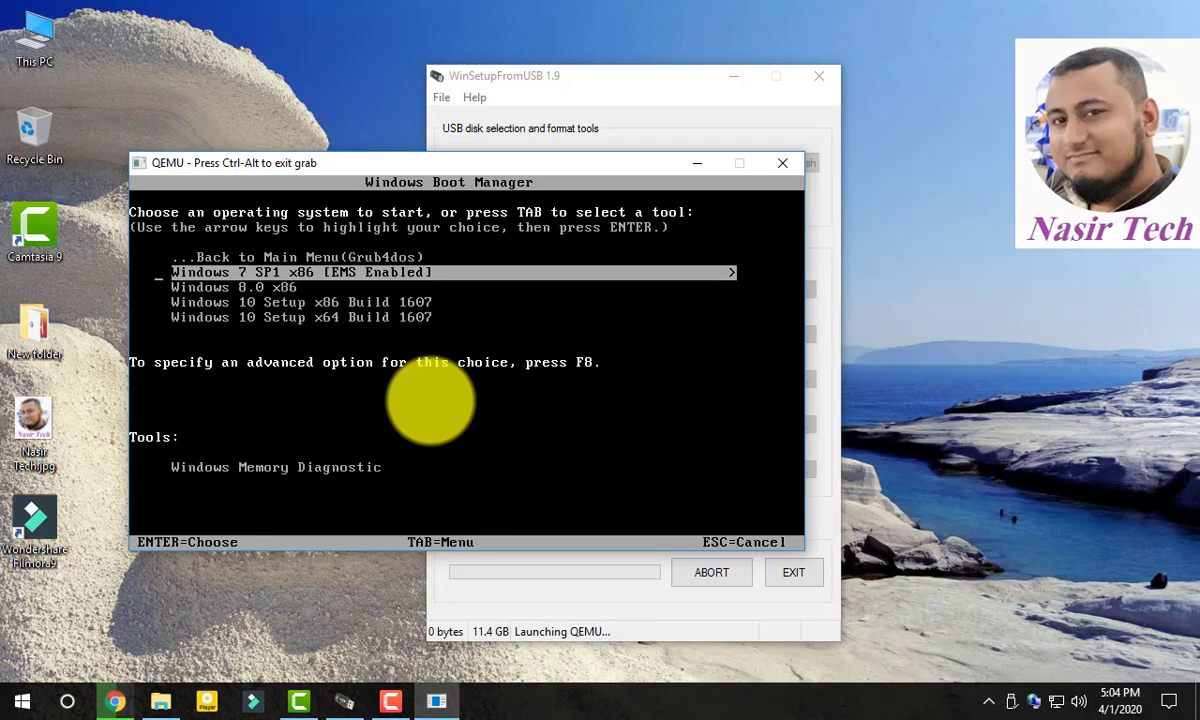
Try to boot Windows 10 Setup x86 Build 1607 and the Second part/continue NT6 Setup entry.
key(Down)
key(Up)
key(Down)
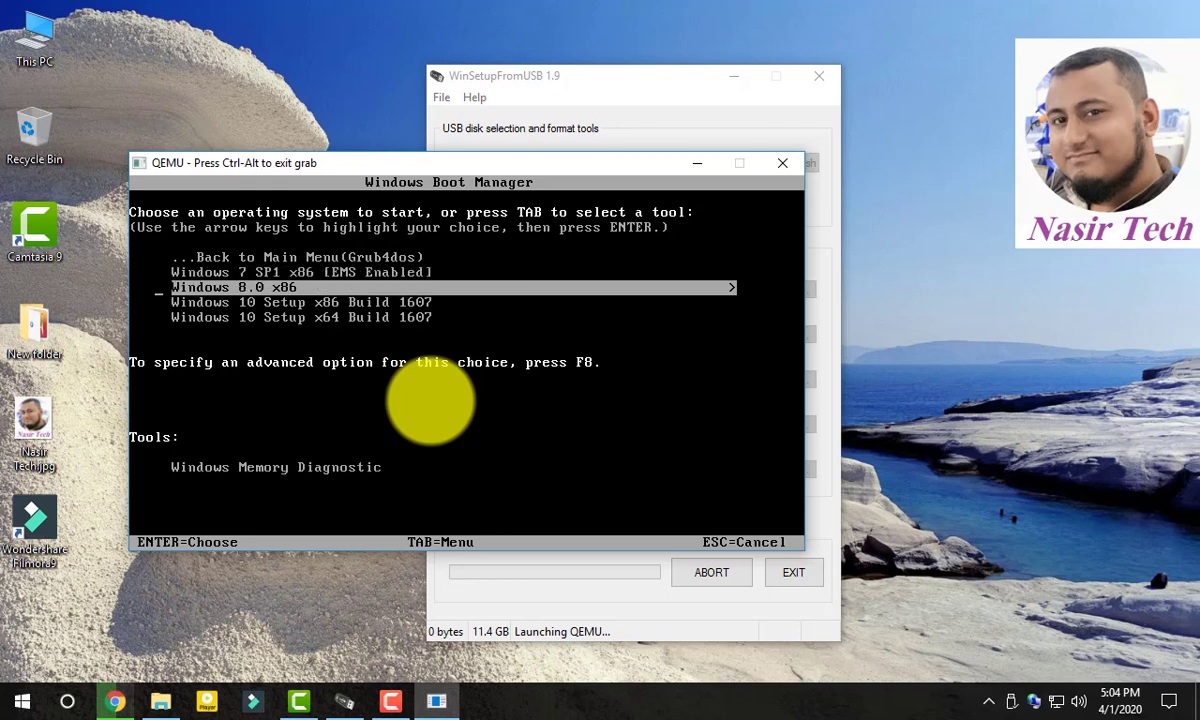
key(Down)
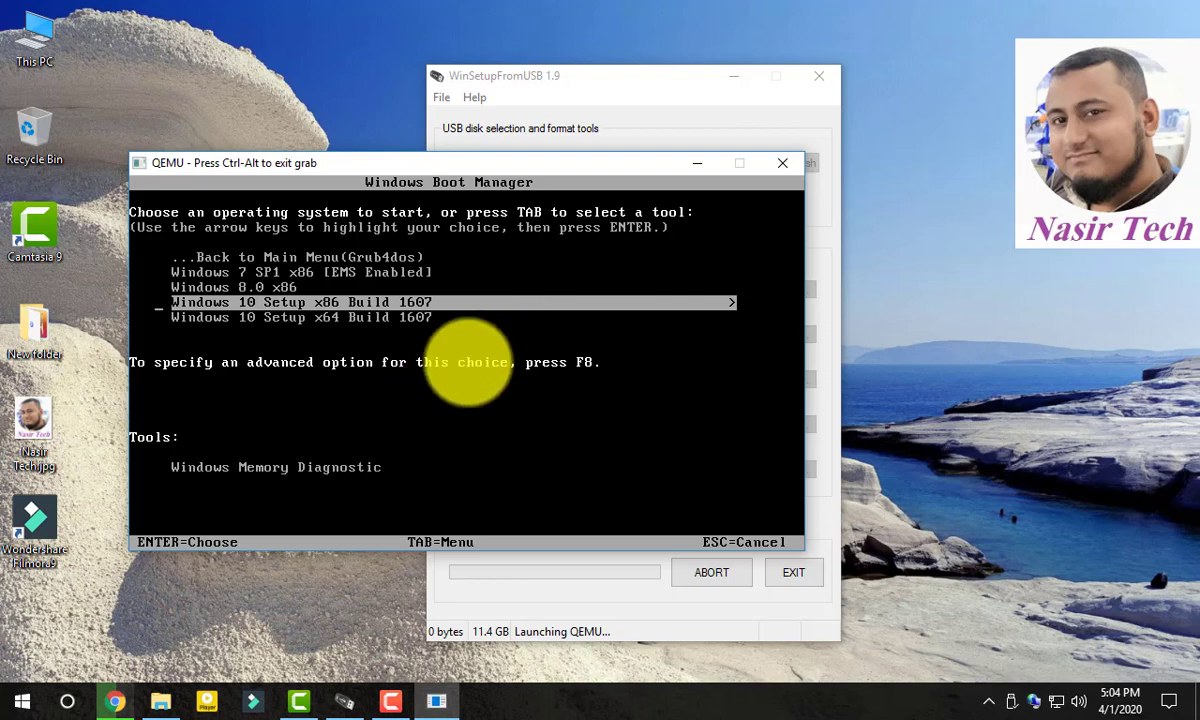
key(Return)
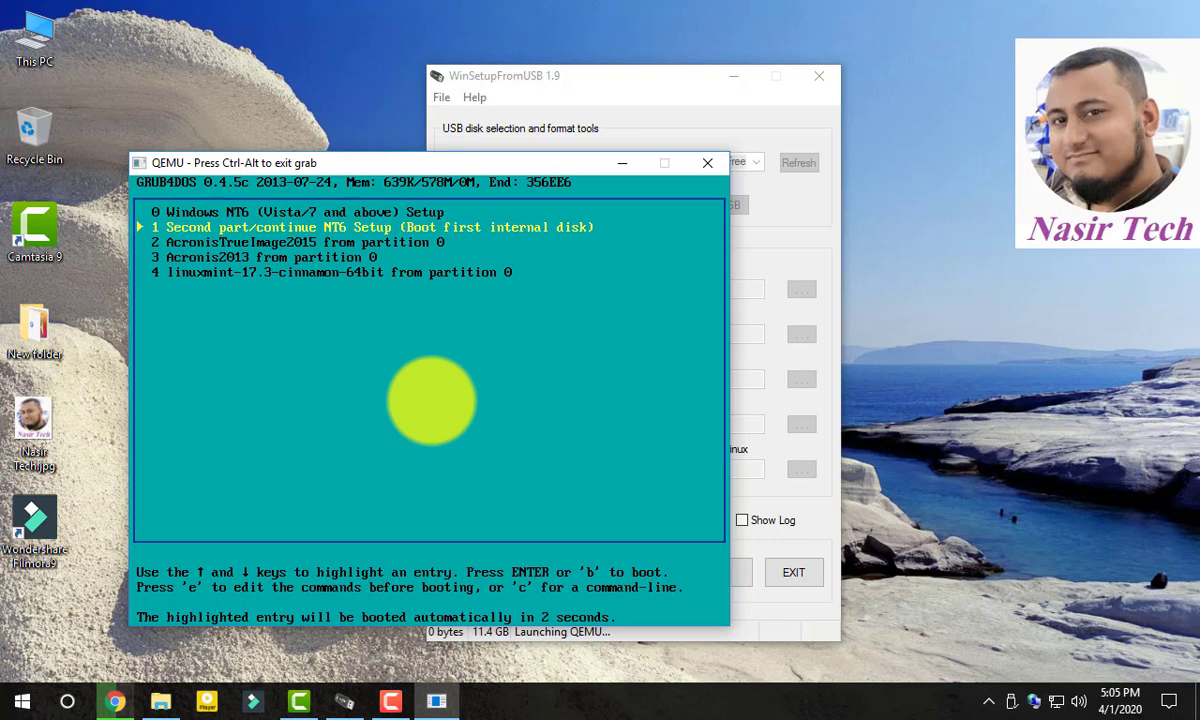
key(Return)
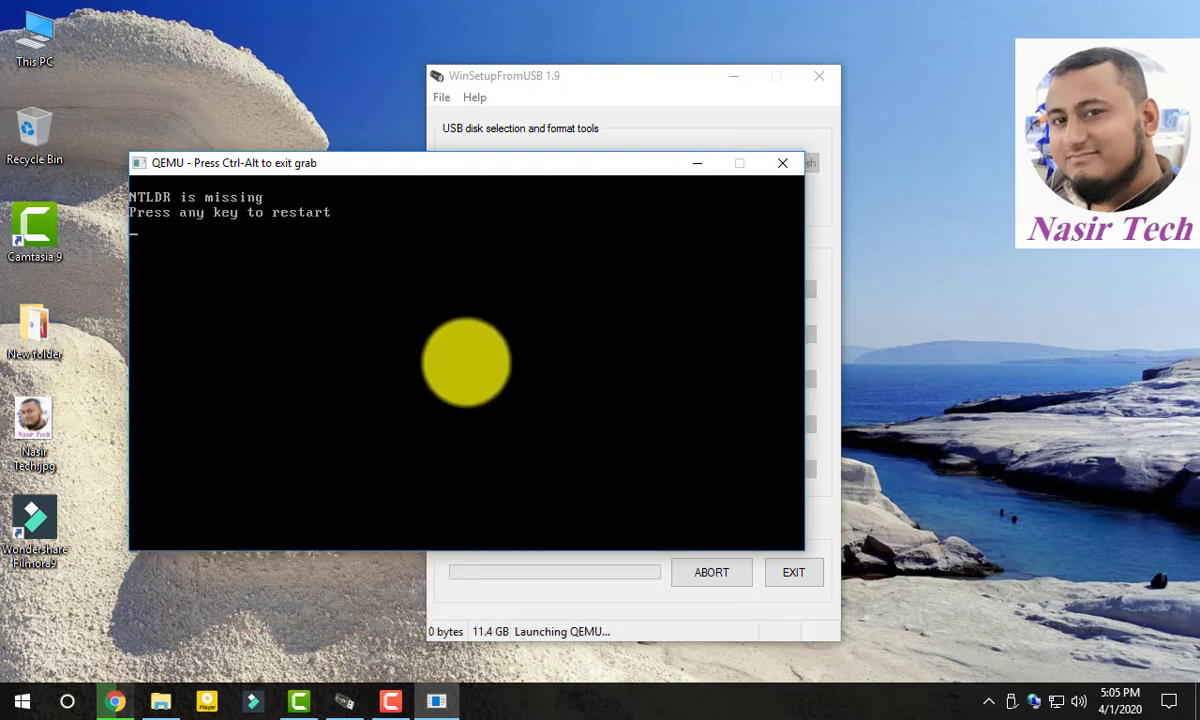
Release the pointer from QEMU, close the emulator and dismiss the job completion notice.
key(ctrl+alt)
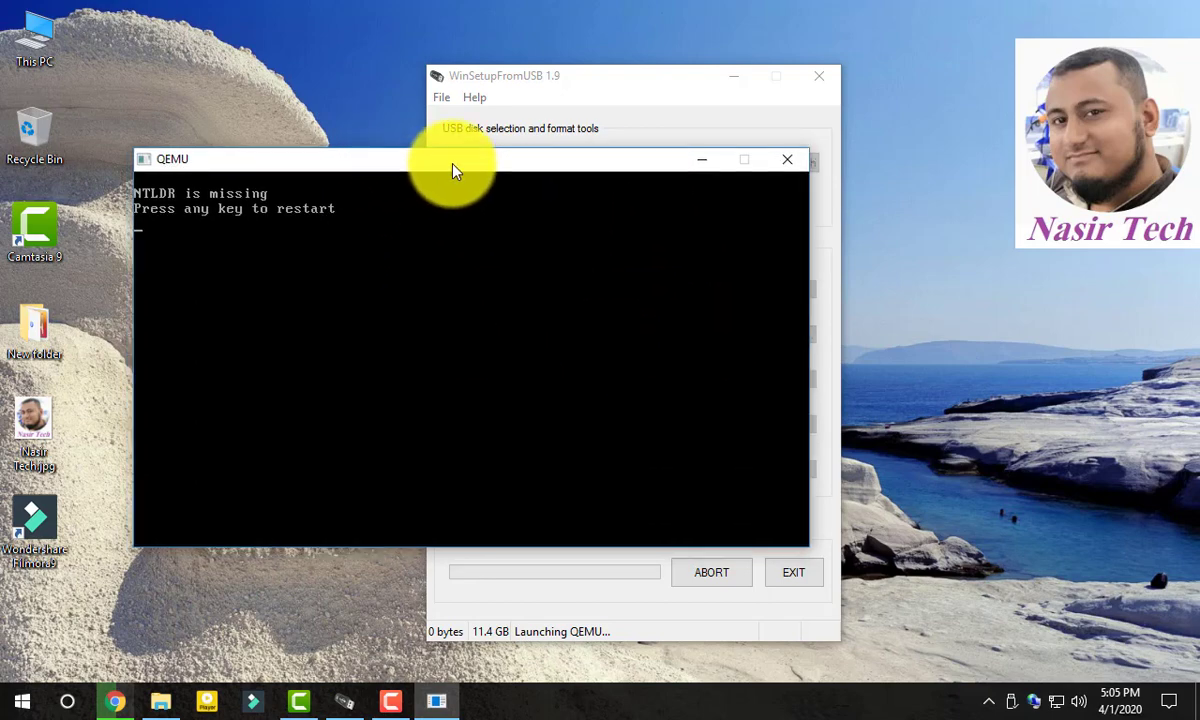
click(783, 162)
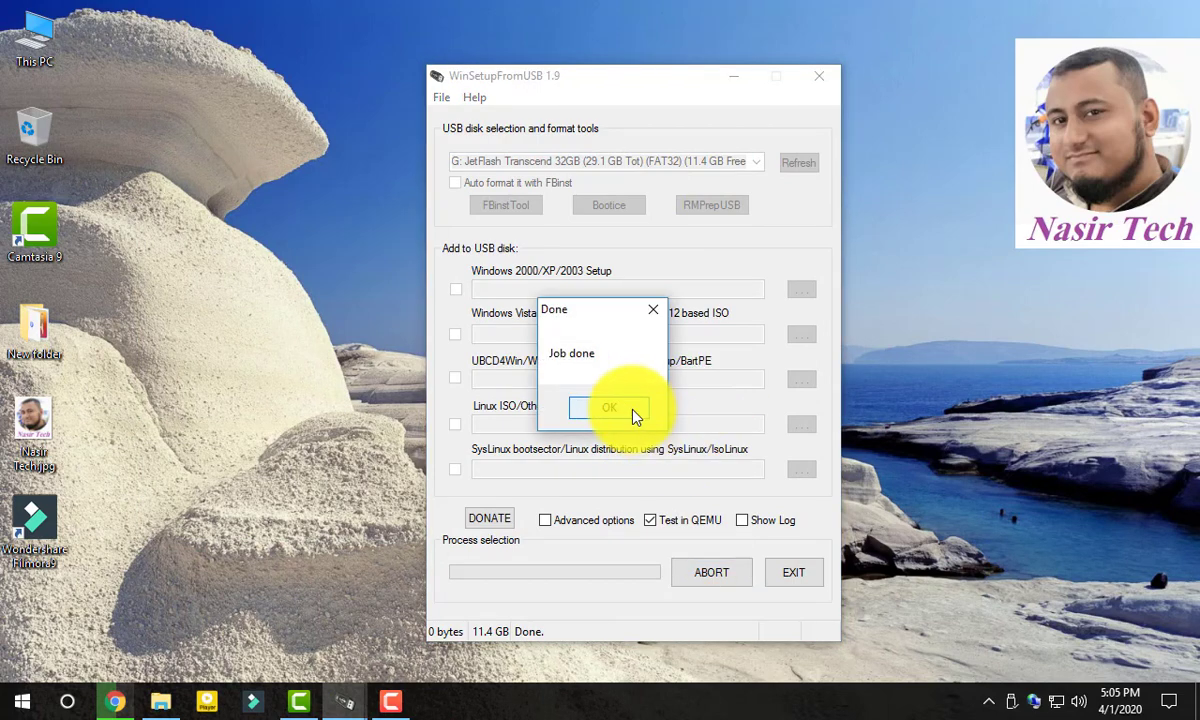
click(620, 411)
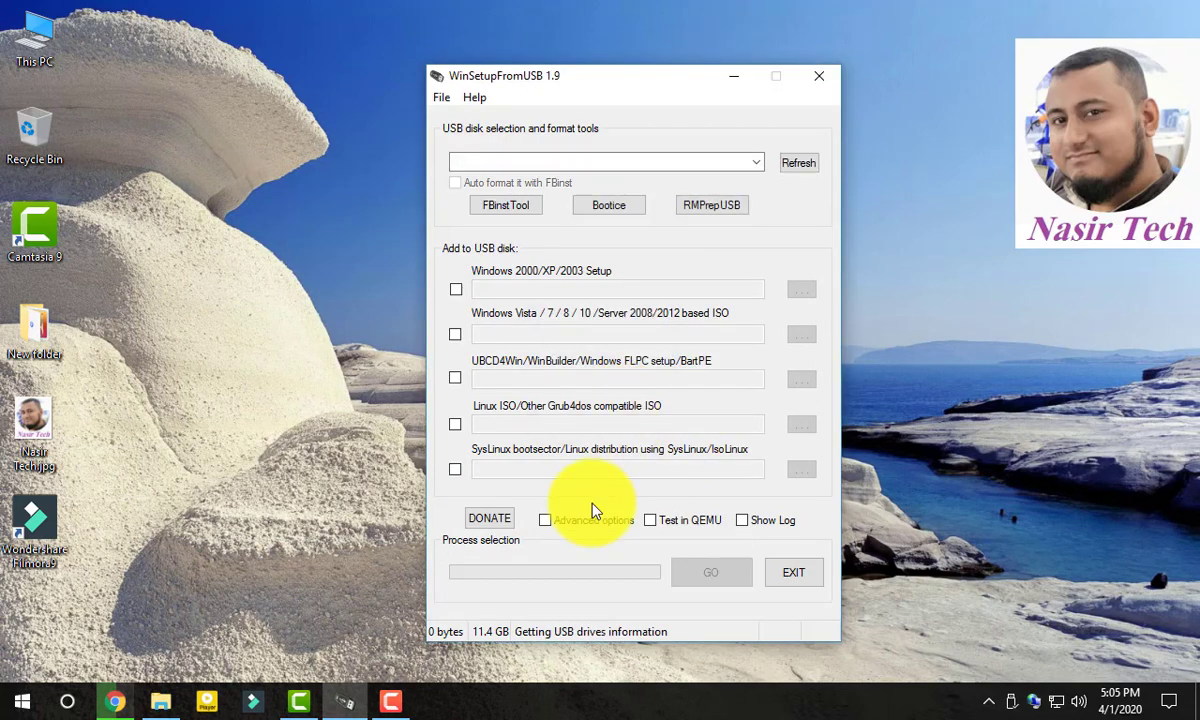
Show the advanced options window of WinSetupFromUSB.
click(545, 520)
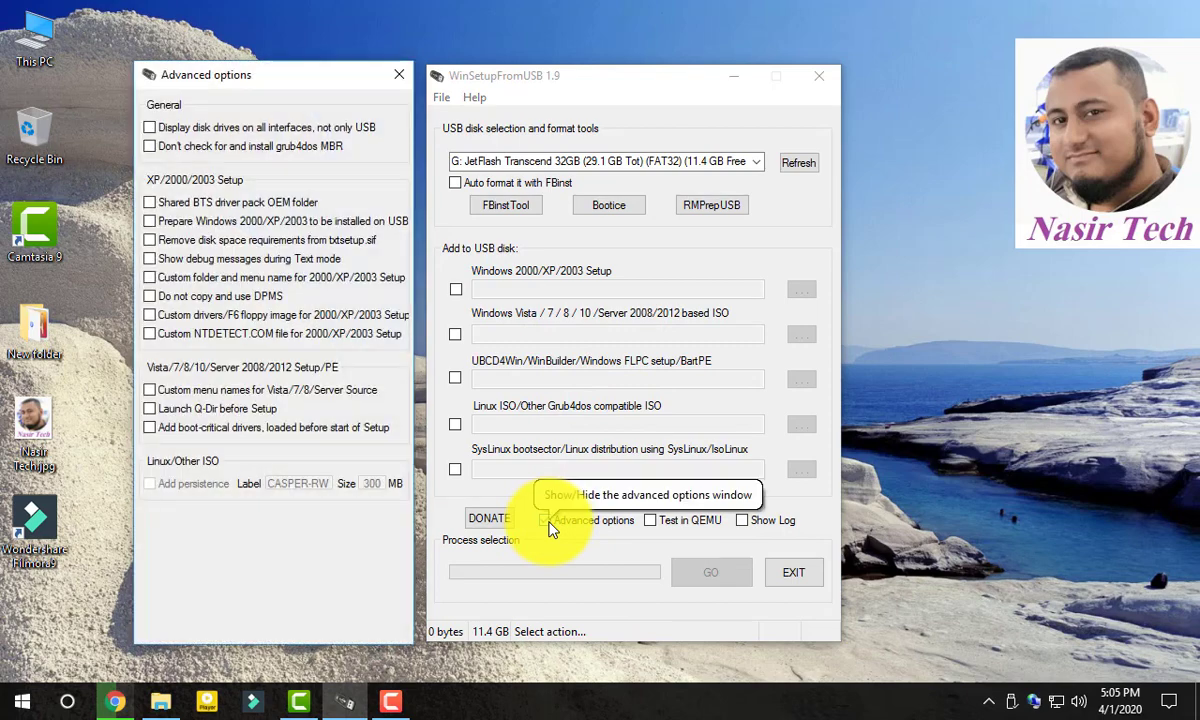